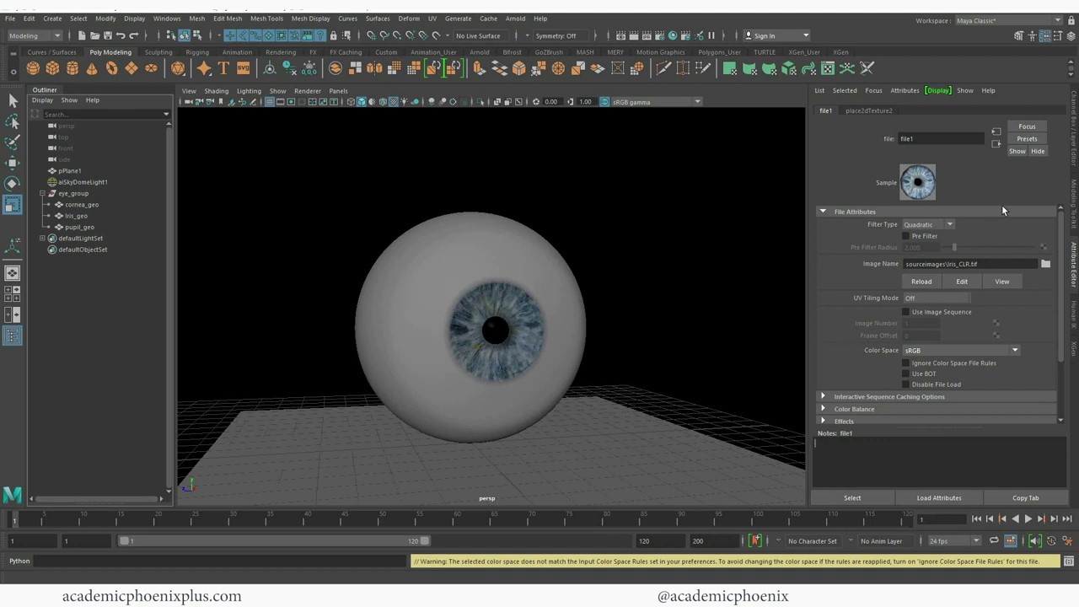
Open the iris shader from its file texture and adjust its specular roughness to about 0.27.
{"action": "left_click", "coordinate": [997, 143]}
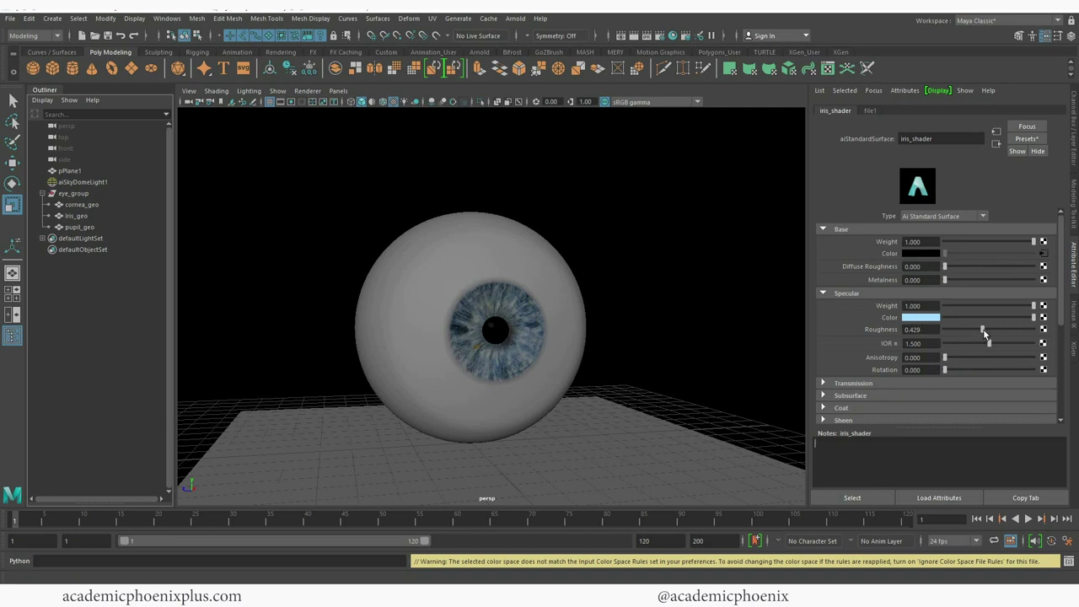
{"action": "left_click_drag", "start_coordinate": [978, 330], "coordinate": [974, 329]}
{"action": "left_click", "coordinate": [904, 330]}
Apply a planar UV projection from the X axis to the cornea, fitted to its bounding box.
{"action": "left_click", "coordinate": [498, 308]}
{"action": "left_click_drag", "start_coordinate": [603, 368], "coordinate": [539, 290], "text": "alt"}
{"action": "left_click_drag", "start_coordinate": [470, 343], "coordinate": [506, 297], "text": "alt"}
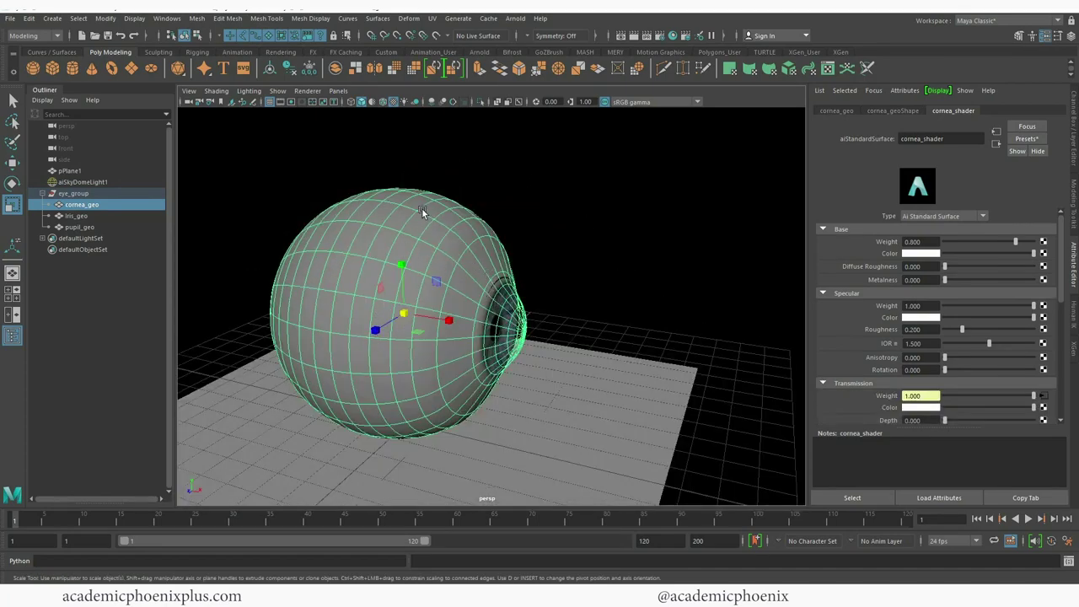
{"action": "left_click_drag", "start_coordinate": [312, 307], "coordinate": [491, 312], "text": "alt"}
{"action": "left_click_drag", "start_coordinate": [620, 345], "coordinate": [453, 329], "text": "alt"}
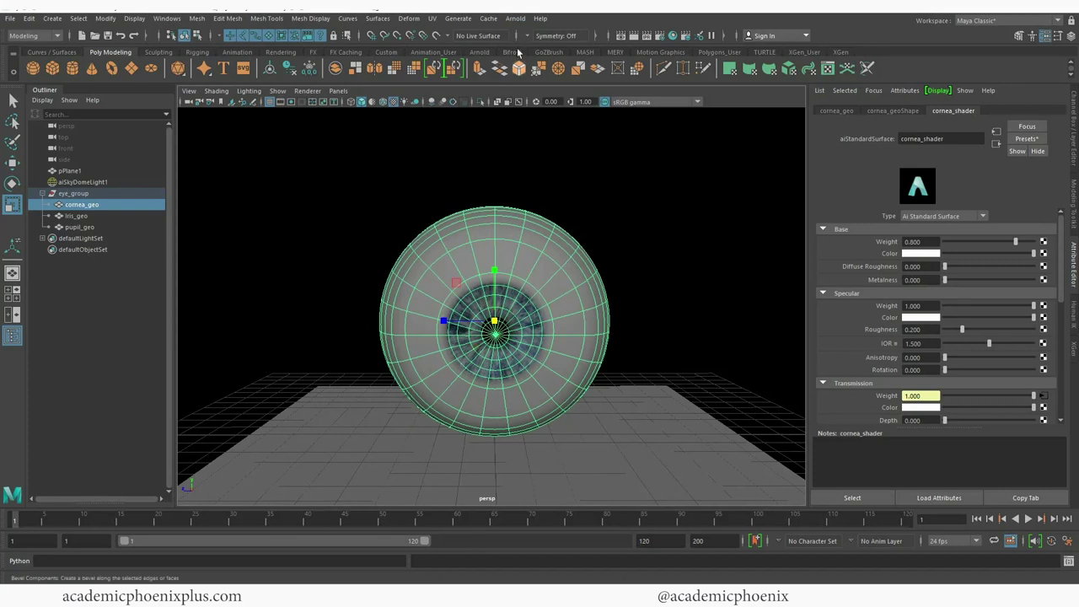
{"action": "left_click", "coordinate": [432, 18]}
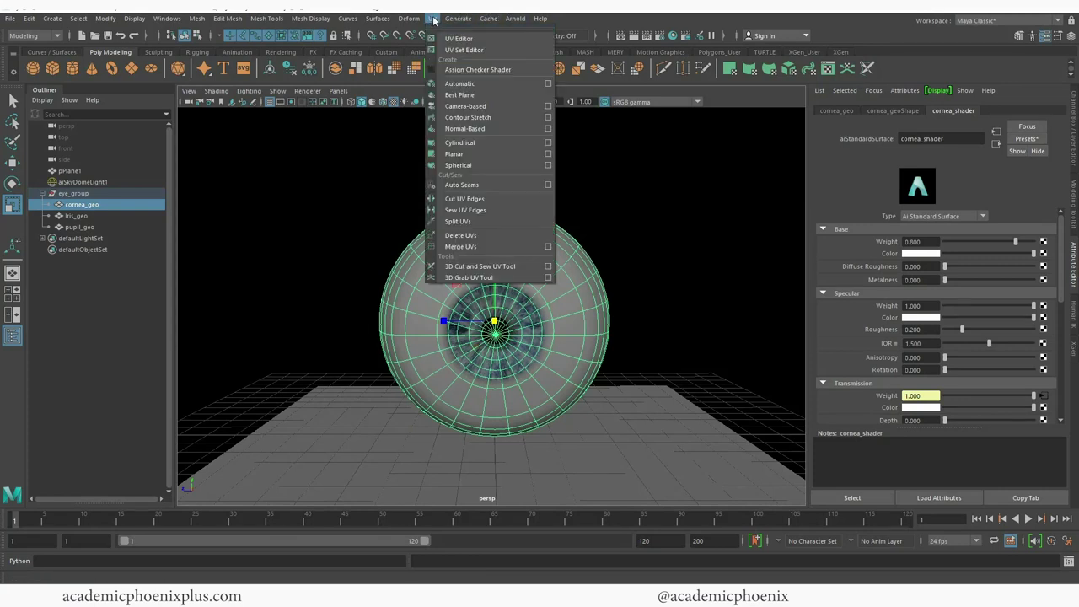
{"action": "left_click", "coordinate": [548, 154]}
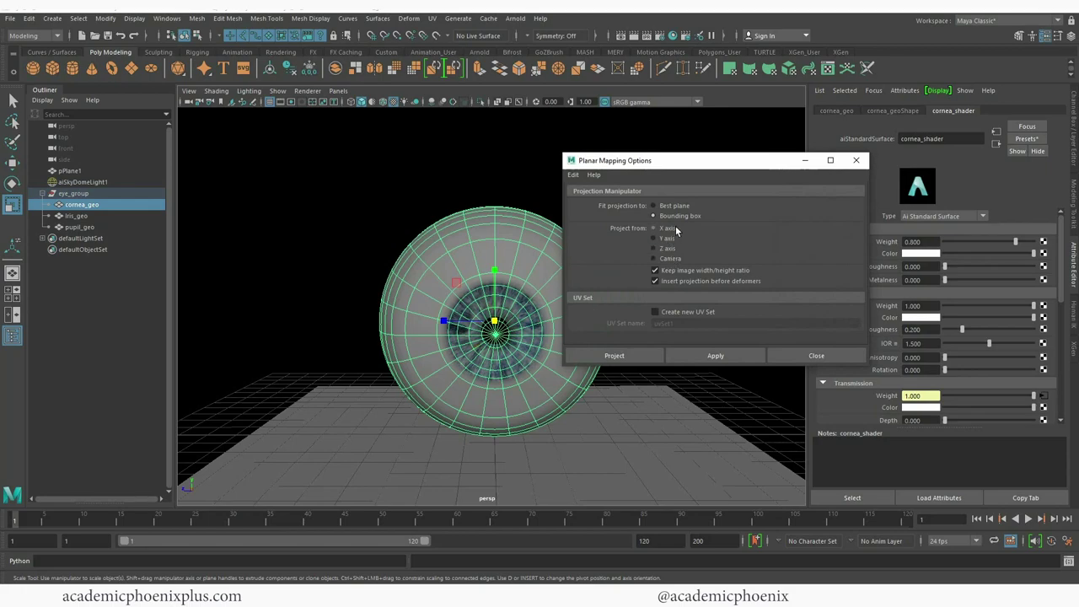
{"action": "left_click", "coordinate": [619, 355]}
Change the ramp driving the cornea shader's transmission weight to a Circular Ramp.
{"action": "right_click_drag", "start_coordinate": [550, 257], "coordinate": [539, 565]}
{"action": "left_click_drag", "start_coordinate": [469, 289], "coordinate": [587, 313], "text": "alt"}
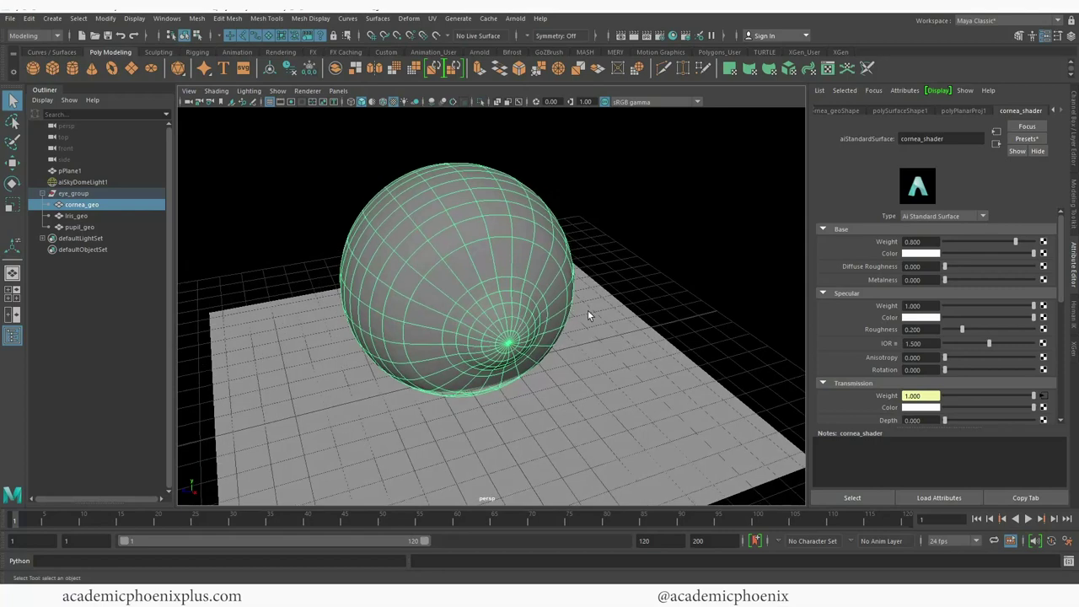
{"action": "scroll", "coordinate": [1054, 317], "scroll_direction": "down", "scroll_amount": 3}
{"action": "scroll", "coordinate": [1054, 317], "scroll_direction": "up", "scroll_amount": 1}
{"action": "left_click", "coordinate": [1044, 353]}
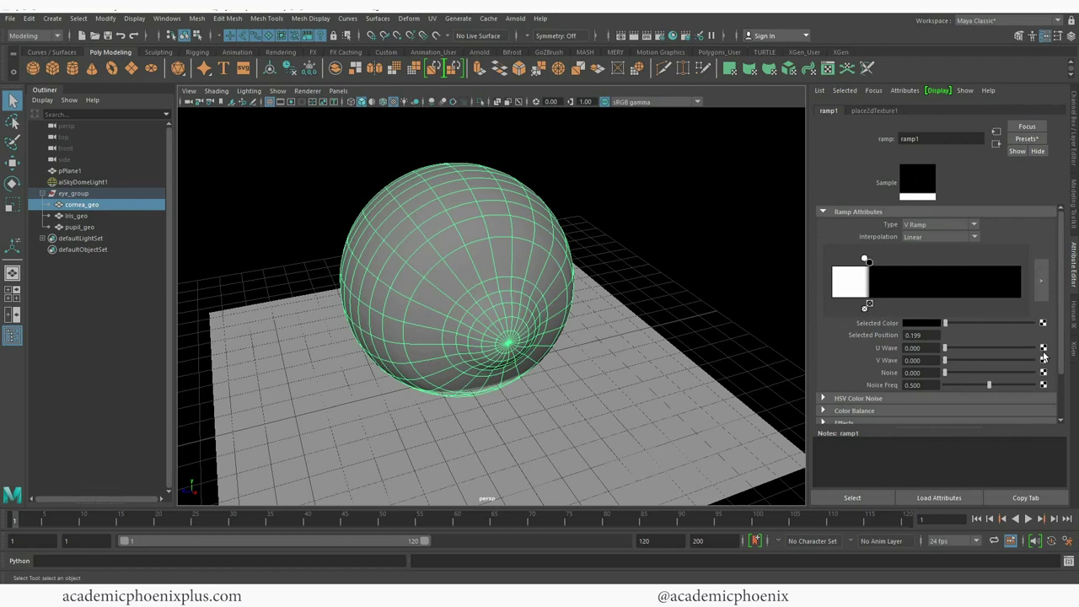
{"action": "left_click", "coordinate": [934, 225]}
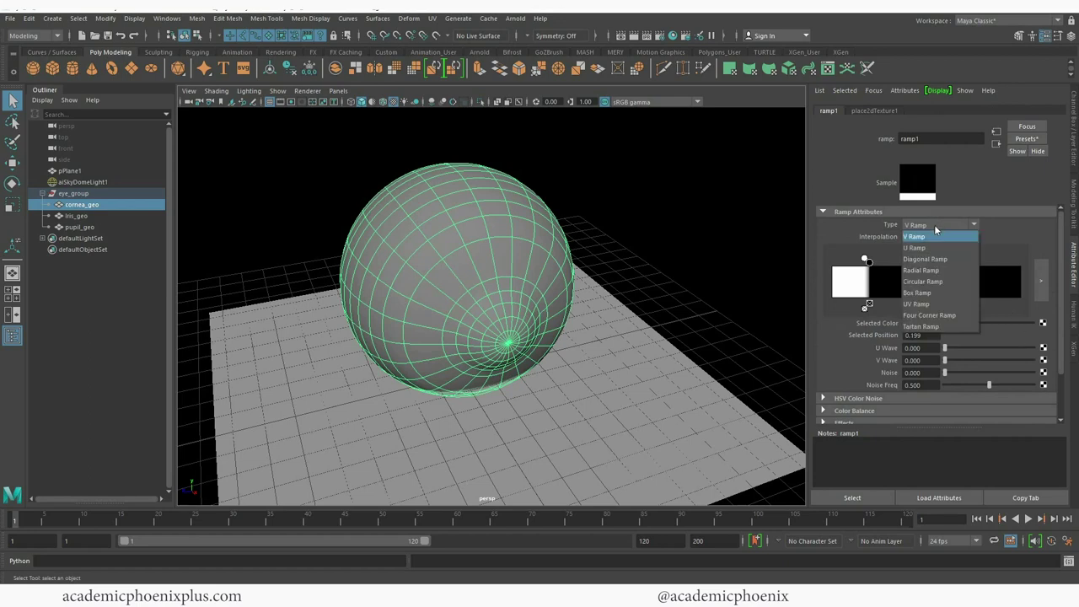
{"action": "left_click", "coordinate": [941, 281]}
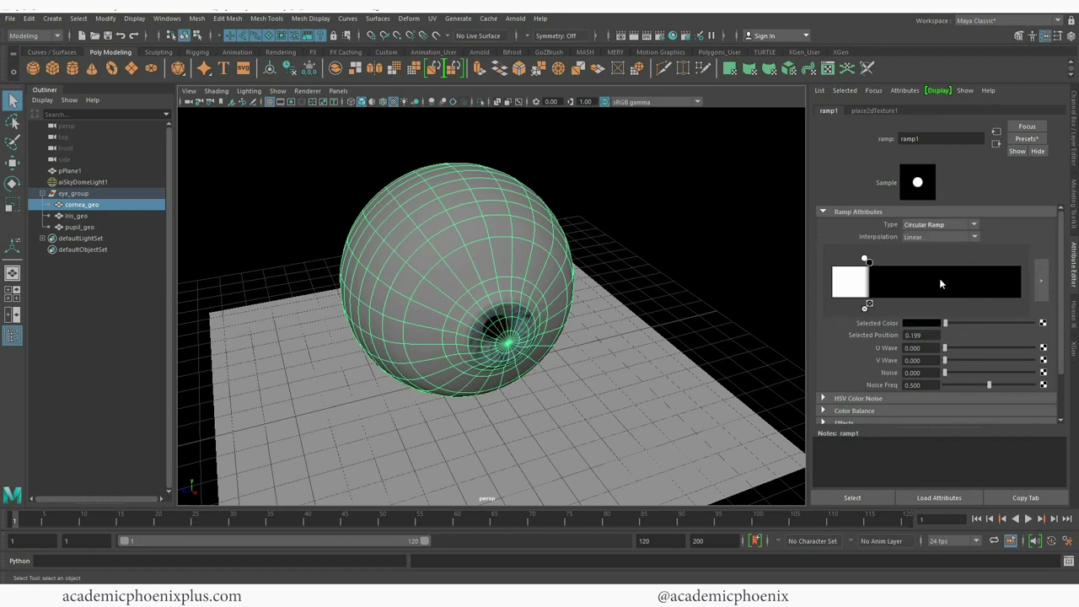
Widen the cornea ramp's white area around the iris, placing the black stop at about 0.259, and deselect the cornea.
{"action": "left_click_drag", "start_coordinate": [657, 332], "coordinate": [596, 320], "text": "alt"}
{"action": "right_click_drag", "start_coordinate": [595, 320], "coordinate": [747, 320], "text": "alt"}
{"action": "left_click_drag", "start_coordinate": [746, 320], "coordinate": [808, 320], "text": "alt"}
{"action": "mouse_move", "coordinate": [872, 264]}
{"action": "left_mouse_down"}
{"action": "mouse_move", "coordinate": [896, 264]}
{"action": "mouse_move", "coordinate": [868, 265]}
{"action": "mouse_move", "coordinate": [880, 264]}
{"action": "left_mouse_up"}
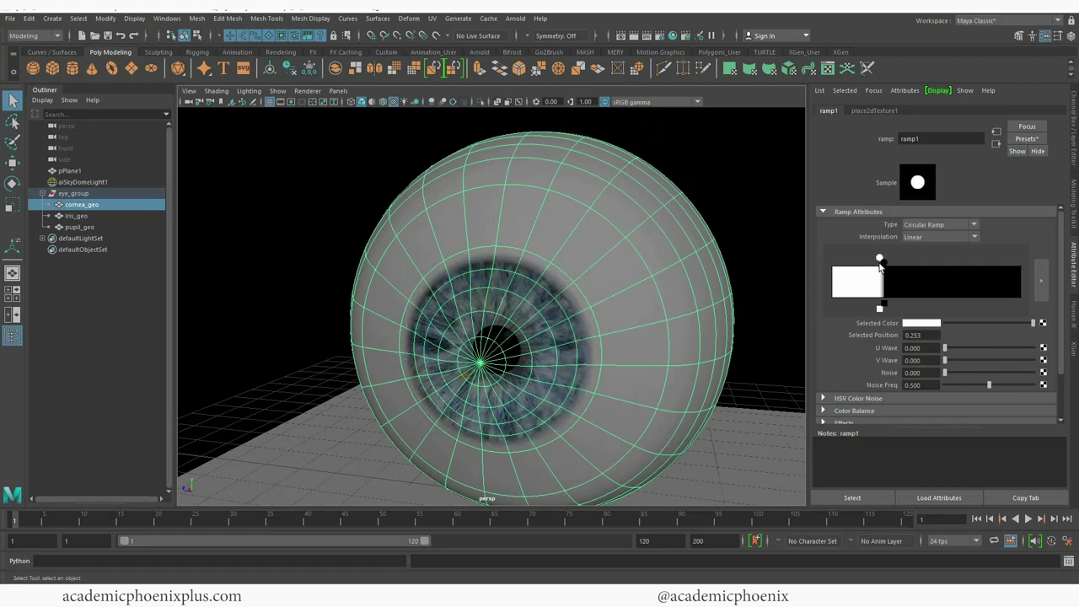
{"action": "left_click_drag", "start_coordinate": [665, 303], "coordinate": [811, 287], "text": "alt"}
{"action": "left_click_drag", "start_coordinate": [883, 265], "coordinate": [880, 265]}
{"action": "left_click", "coordinate": [880, 265]}
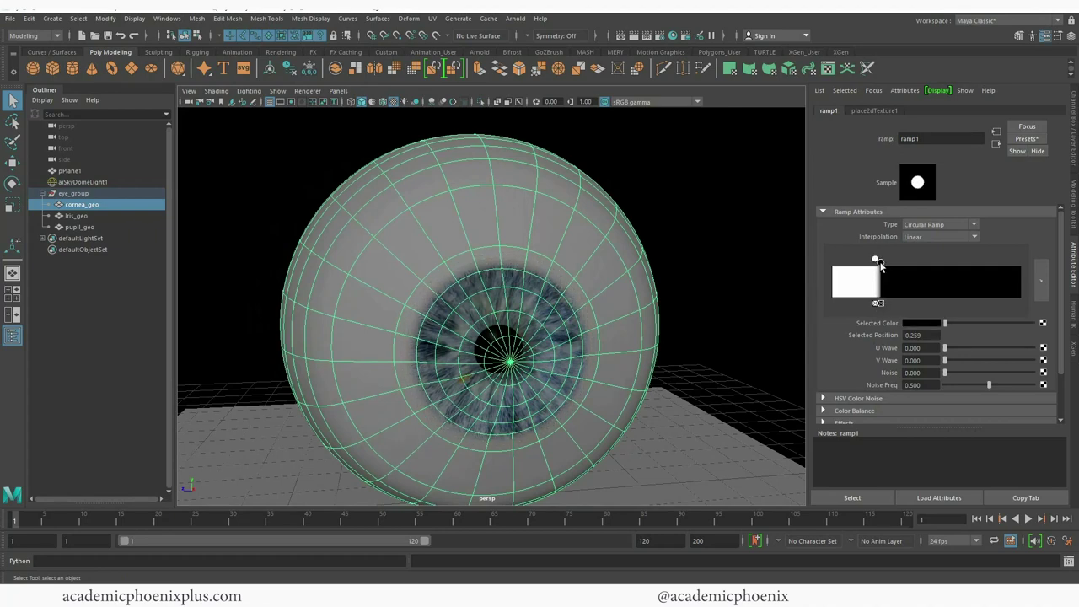
{"action": "left_click_drag", "start_coordinate": [636, 322], "coordinate": [686, 327], "text": "alt"}
{"action": "left_click", "coordinate": [686, 328]}
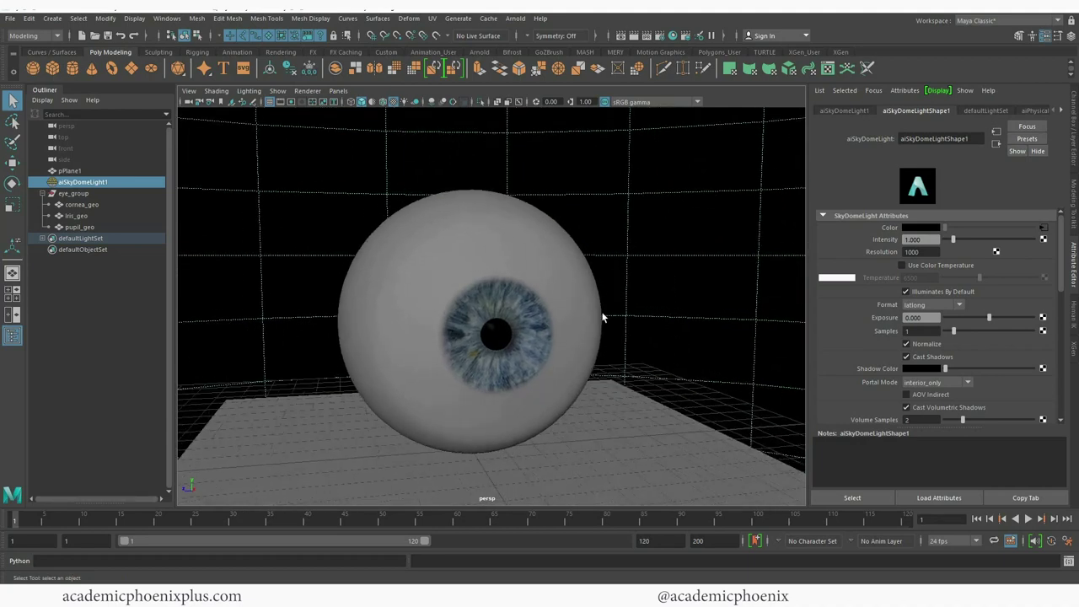
Scale the cornea's whole UV shell down slightly in the UV Editor, keeping it centred in the tile, and return to object selection.
{"action": "left_click", "coordinate": [600, 313]}
{"action": "left_click", "coordinate": [431, 18]}
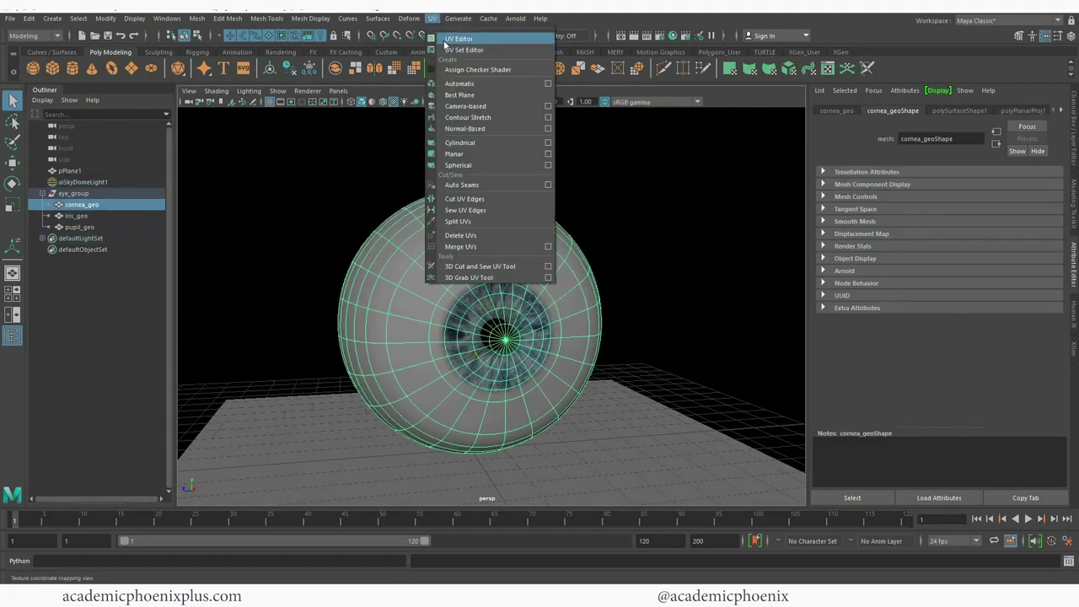
{"action": "left_click", "coordinate": [447, 39]}
{"action": "mouse_move", "coordinate": [518, 298]}
{"action": "right_mouse_down"}
{"action": "mouse_move", "coordinate": [513, 325]}
{"action": "mouse_move", "coordinate": [511, 313]}
{"action": "right_mouse_up"}
{"action": "left_click", "coordinate": [524, 269]}
{"action": "double_click", "coordinate": [525, 270]}
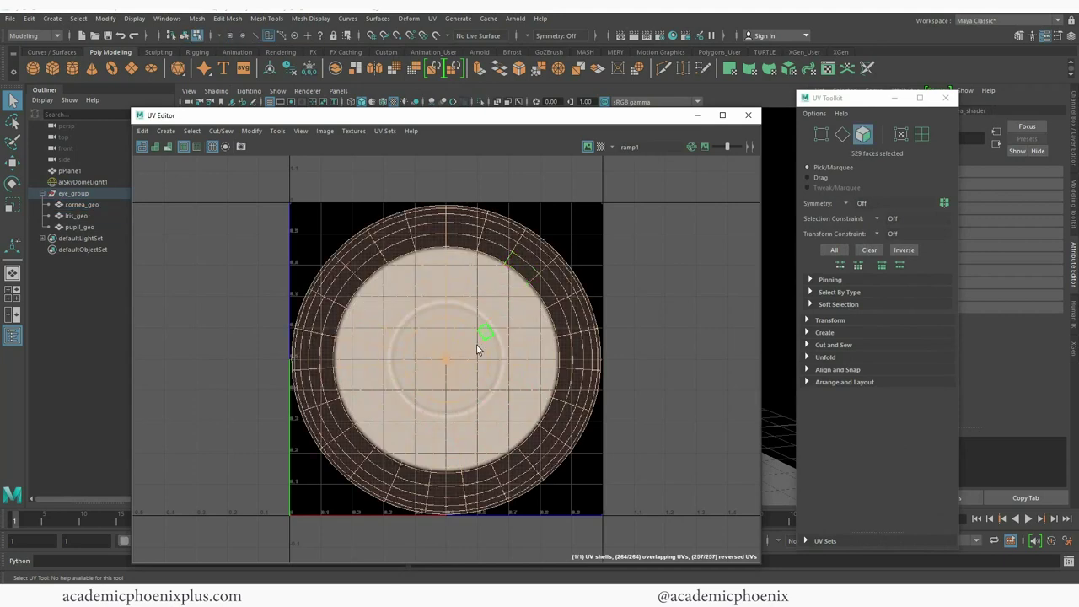
{"action": "key", "text": "r"}
{"action": "left_click_drag", "start_coordinate": [448, 362], "coordinate": [447, 367]}
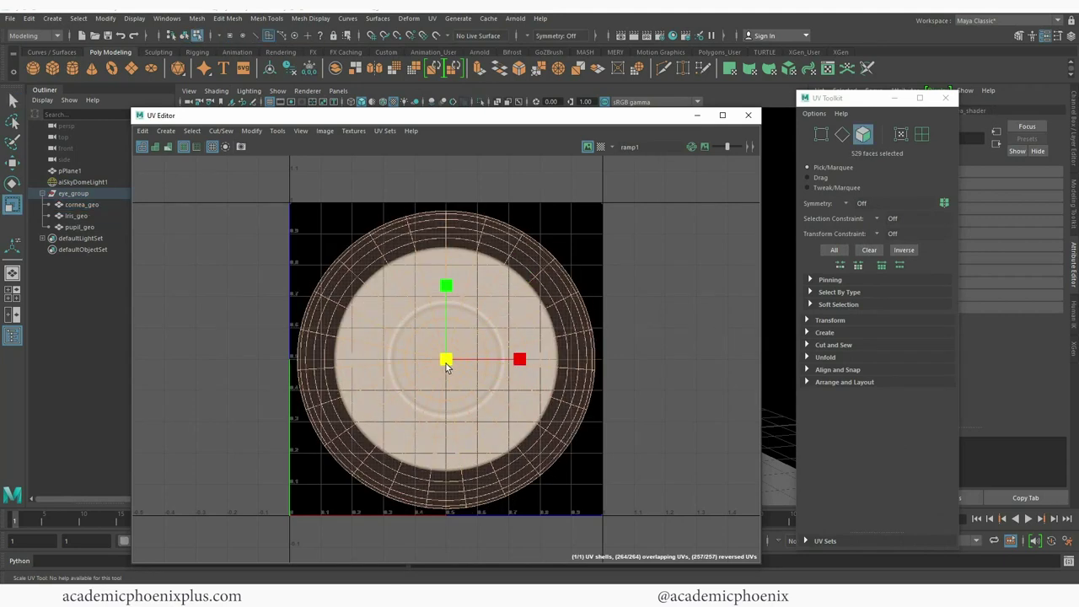
{"action": "left_click_drag", "start_coordinate": [586, 118], "coordinate": [501, 257]}
{"action": "right_click_drag", "start_coordinate": [481, 208], "coordinate": [531, 188]}
{"action": "left_click_drag", "start_coordinate": [376, 261], "coordinate": [460, 134]}
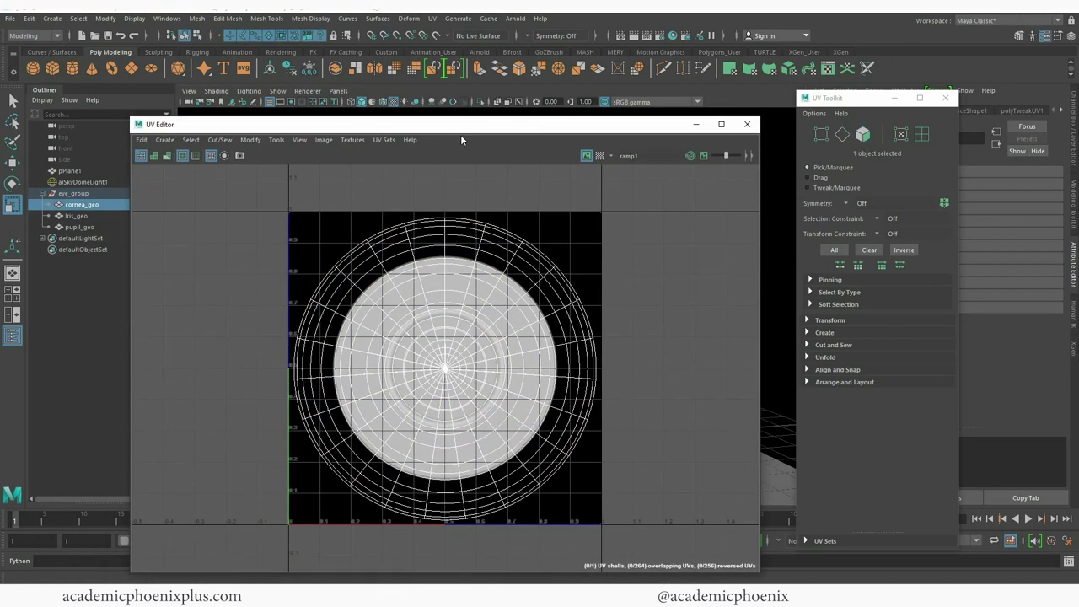
Export a 1024 x 1024 TIFF UV snapshot of the cornea as Cornea_UVSnap in the project's images folder.
{"action": "left_click", "coordinate": [354, 141]}
{"action": "left_click", "coordinate": [367, 323]}
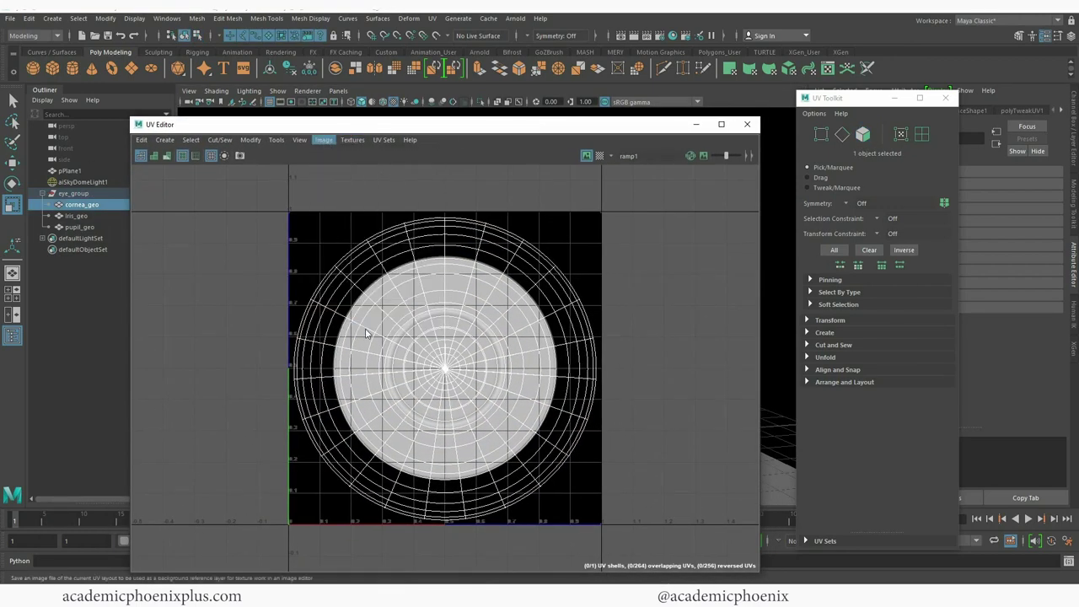
{"action": "left_click", "coordinate": [844, 208]}
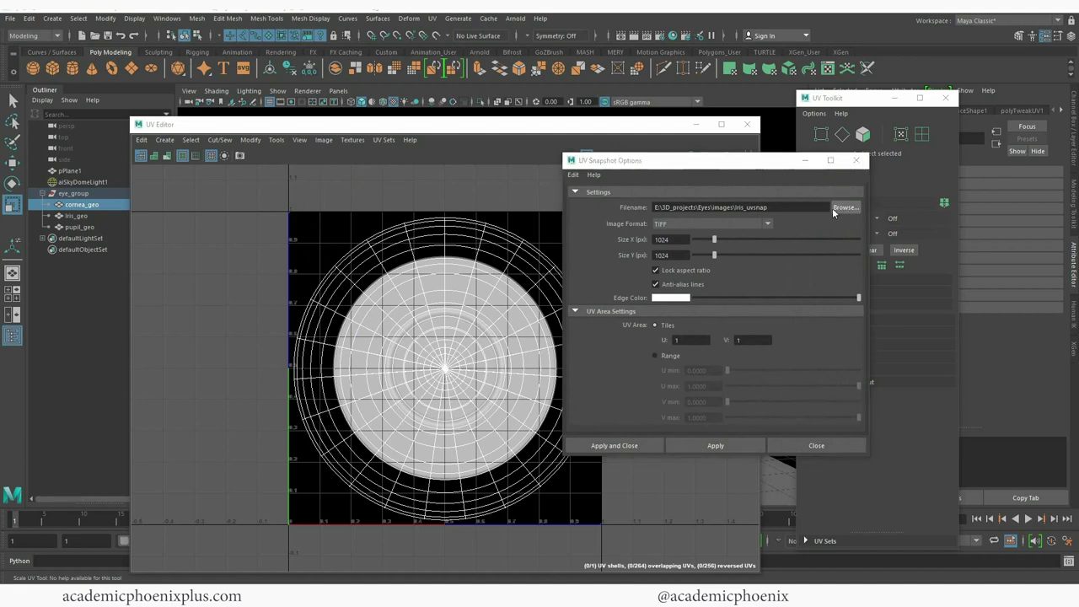
{"action": "left_click_drag", "start_coordinate": [348, 151], "coordinate": [406, 152]}
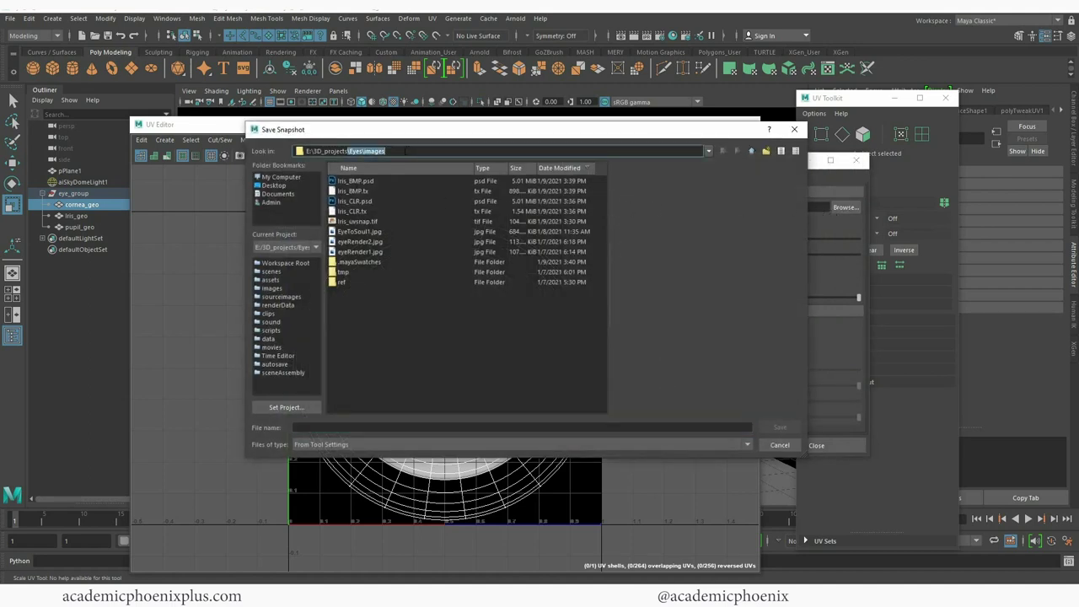
{"action": "left_click", "coordinate": [325, 427]}
{"action": "type", "text": "Cornea_UVSn"}
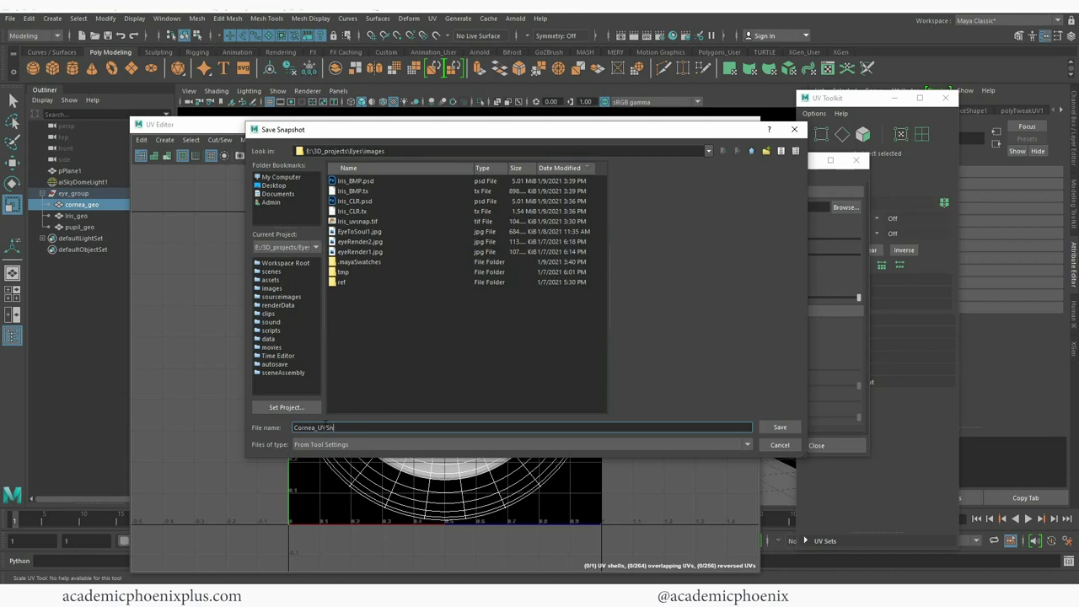
{"action": "key", "text": "Return"}
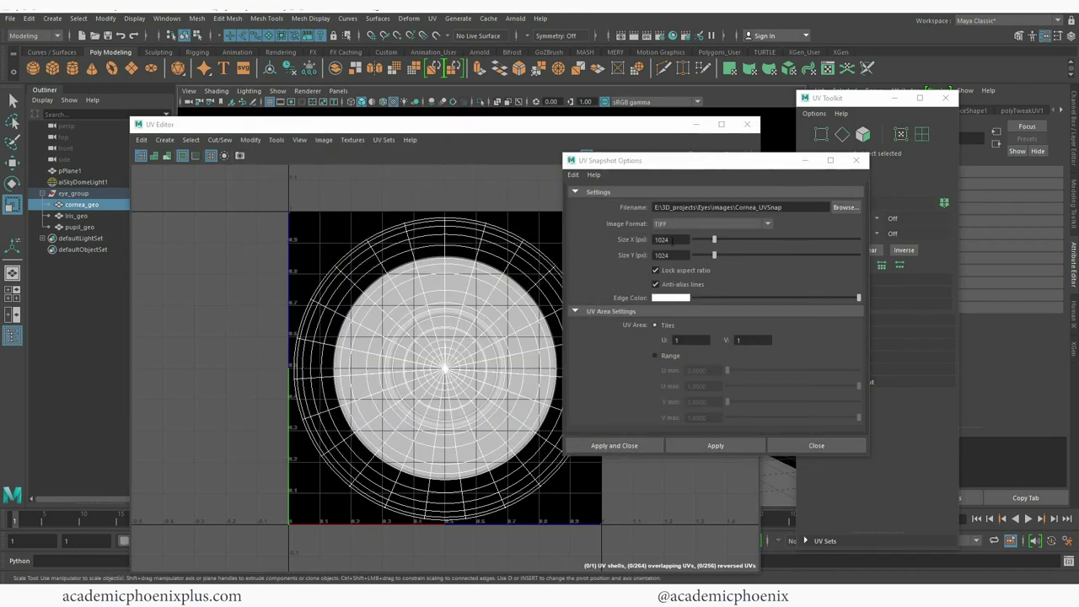
{"action": "left_click", "coordinate": [617, 444]}
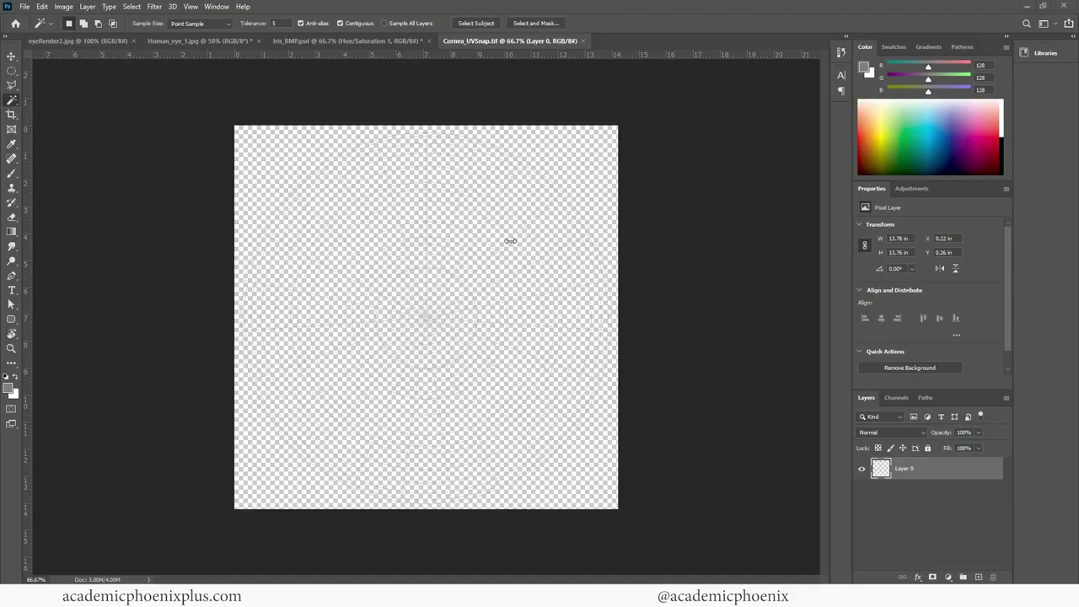
In Photoshop, save Iris_BMP.psd as the TIFF Iris_BMP in the project's sourceimages folder, uncompressed and without layers.
{"action": "left_click", "coordinate": [359, 41]}
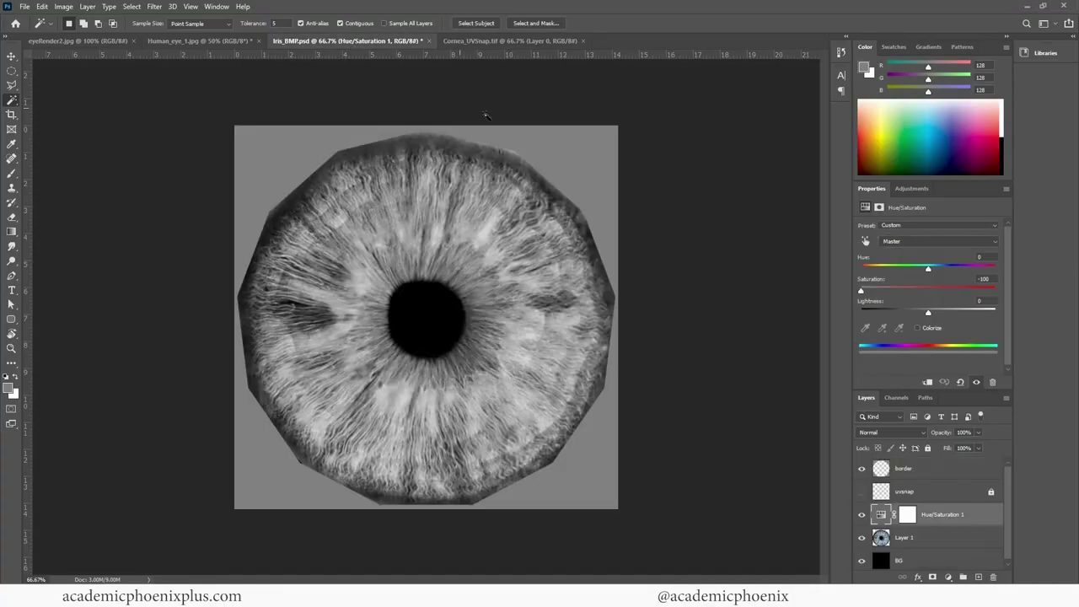
{"action": "key", "text": "ctrl+shift+s"}
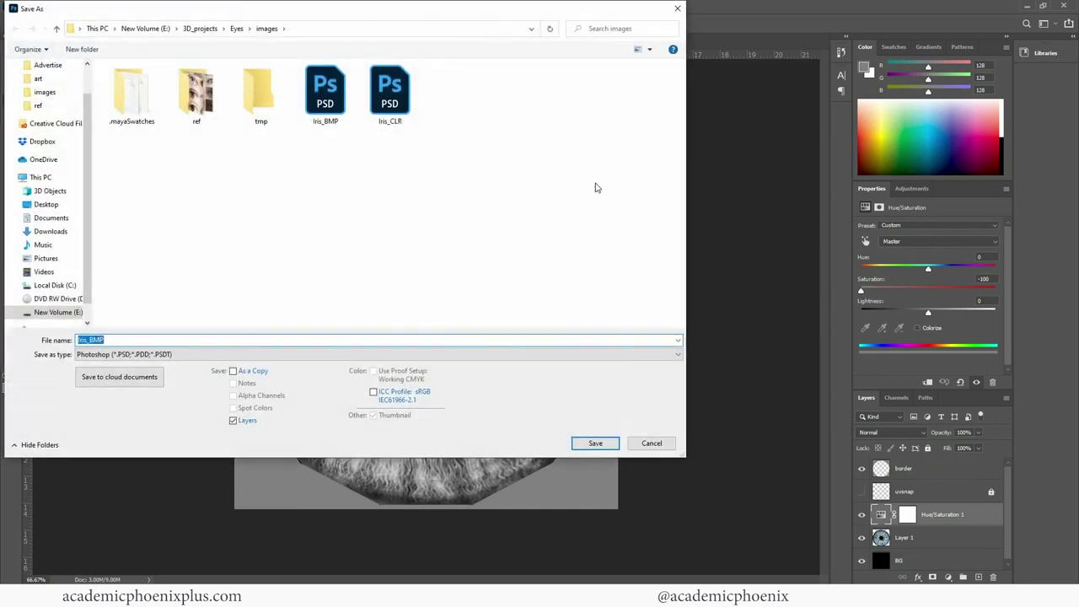
{"action": "left_click", "coordinate": [236, 27]}
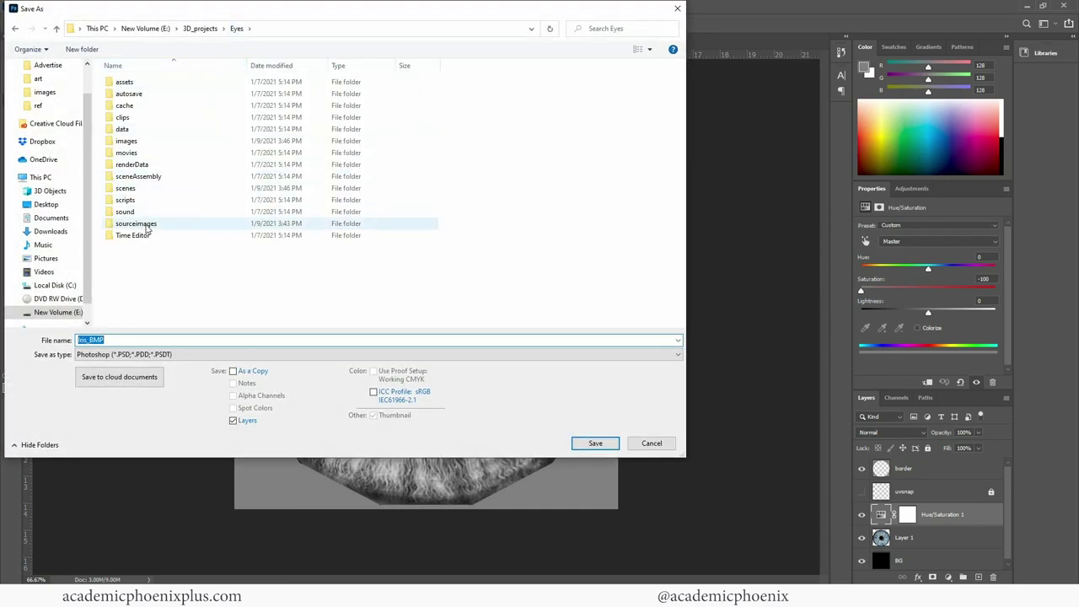
{"action": "double_click", "coordinate": [145, 227]}
{"action": "left_click", "coordinate": [217, 355]}
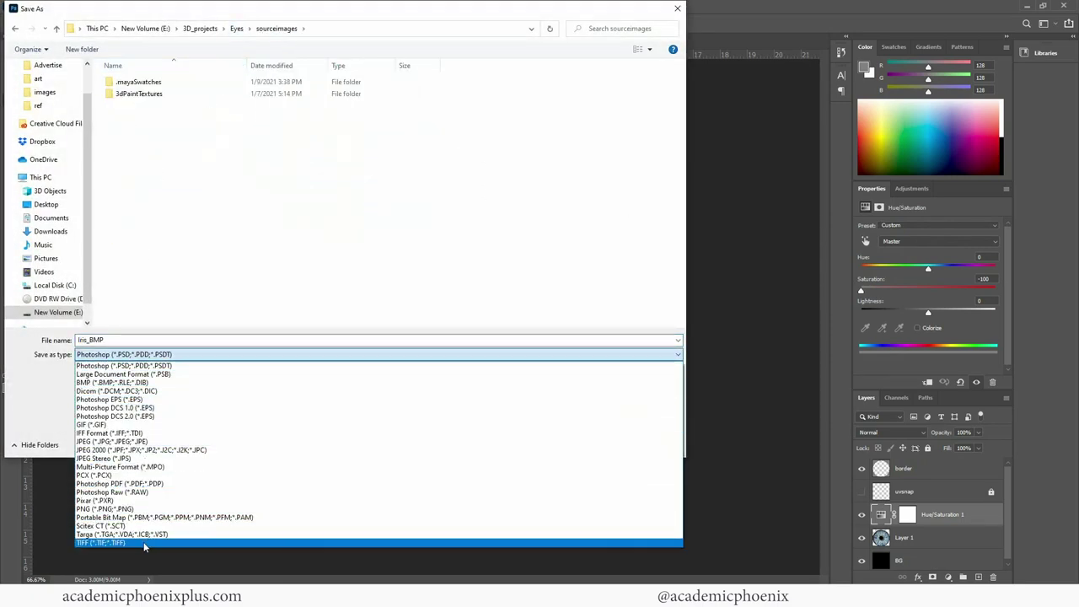
{"action": "left_click", "coordinate": [147, 544]}
{"action": "left_click", "coordinate": [92, 340]}
{"action": "left_click", "coordinate": [87, 340]}
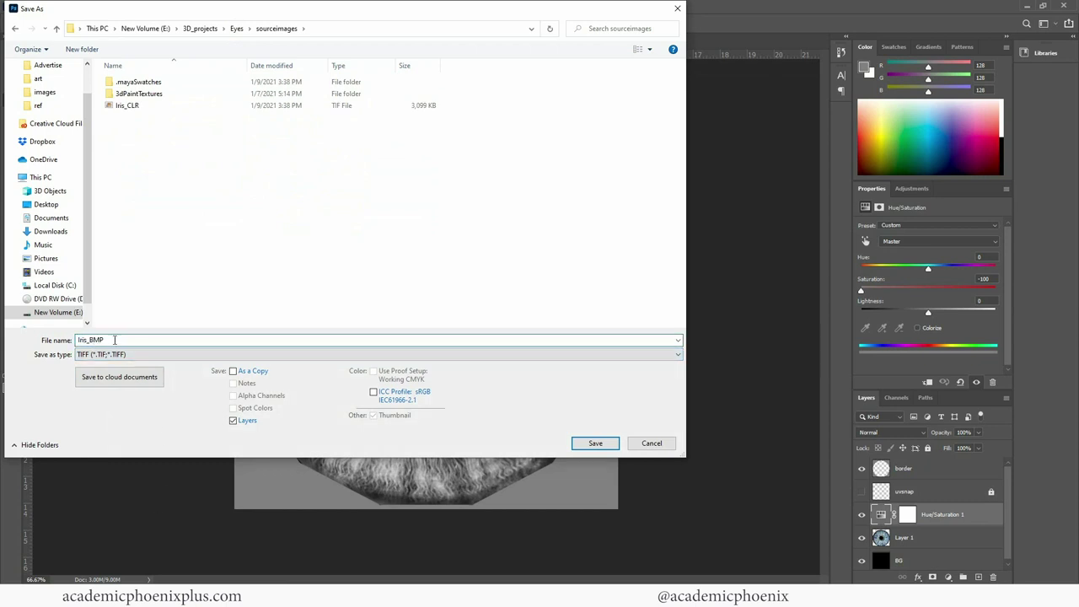
{"action": "left_click", "coordinate": [251, 423]}
{"action": "left_click", "coordinate": [593, 443]}
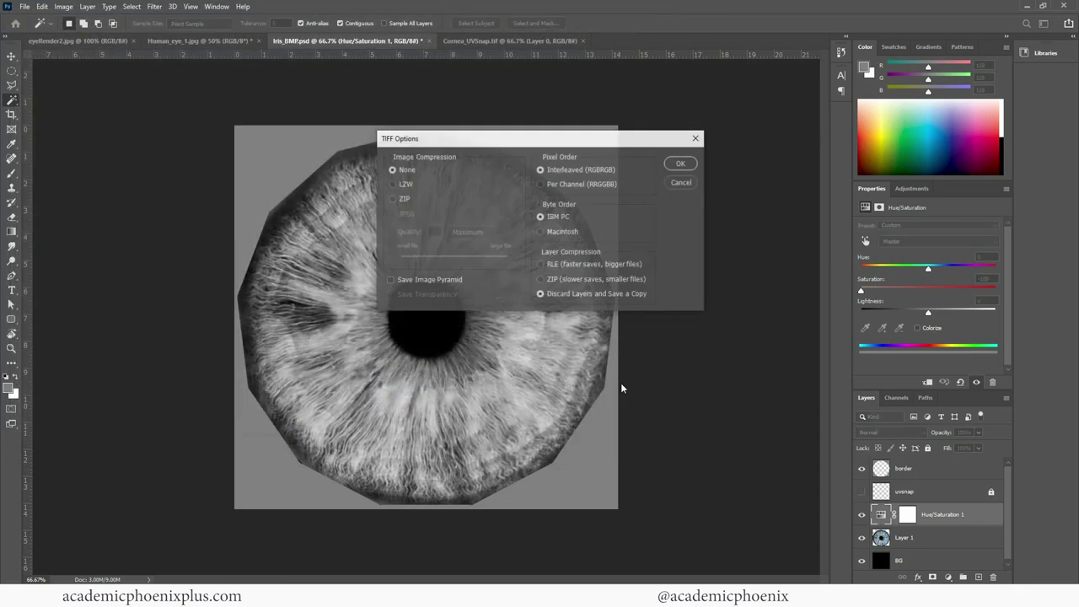
{"action": "left_click", "coordinate": [683, 165]}
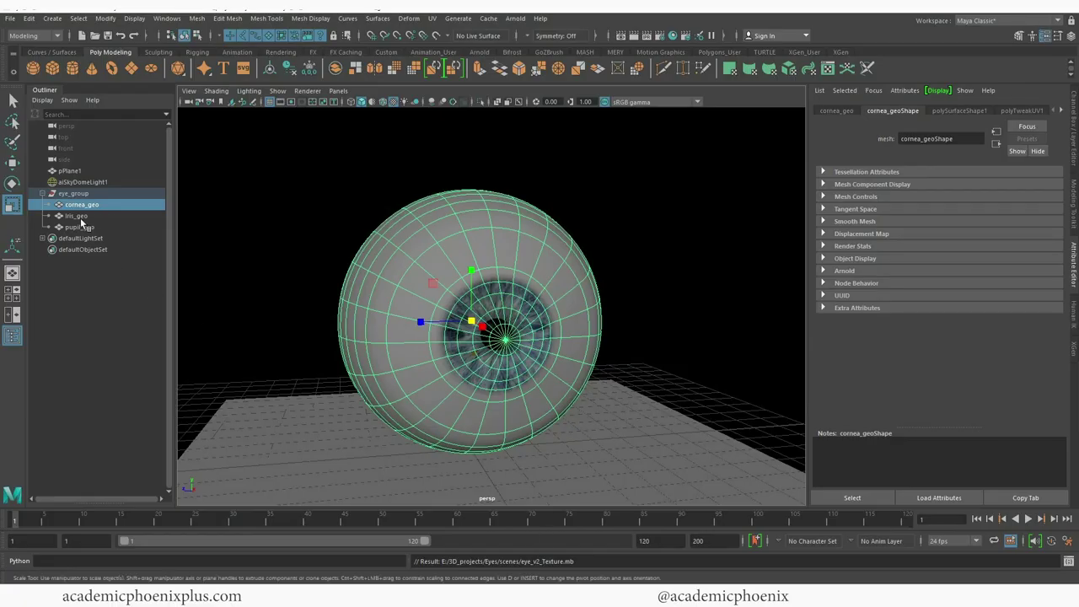
Back in Maya, replace the iris shader's bump file texture with Iris_BMP.tif from the sourceimages folder.
{"action": "left_click", "coordinate": [80, 216]}
{"action": "left_click", "coordinate": [930, 111]}
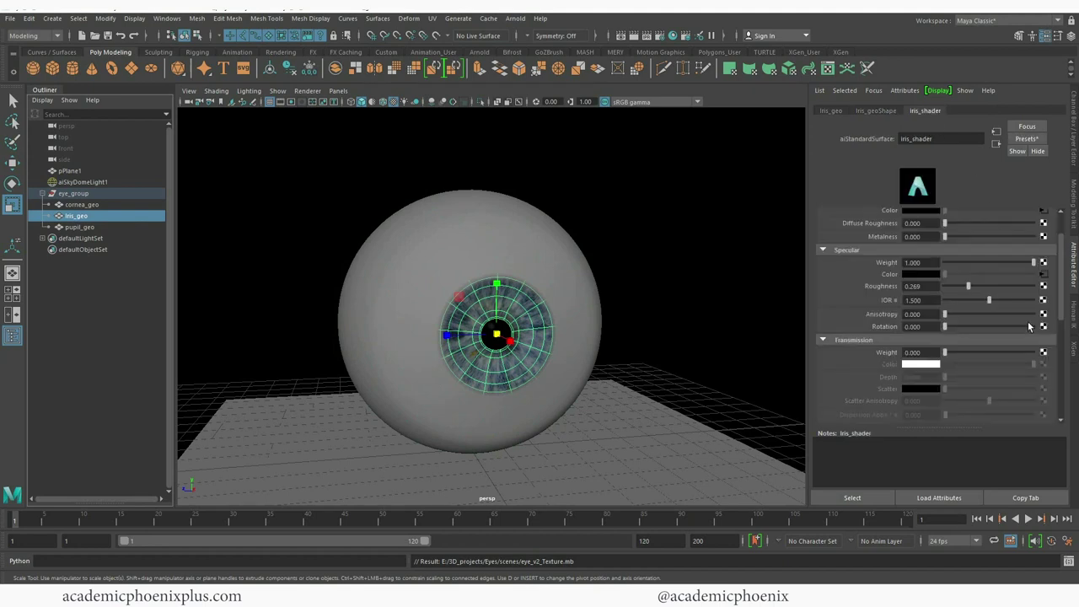
{"action": "scroll", "coordinate": [1060, 293], "scroll_direction": "down", "scroll_amount": 3}
{"action": "scroll", "coordinate": [1061, 295], "scroll_direction": "down", "scroll_amount": 6}
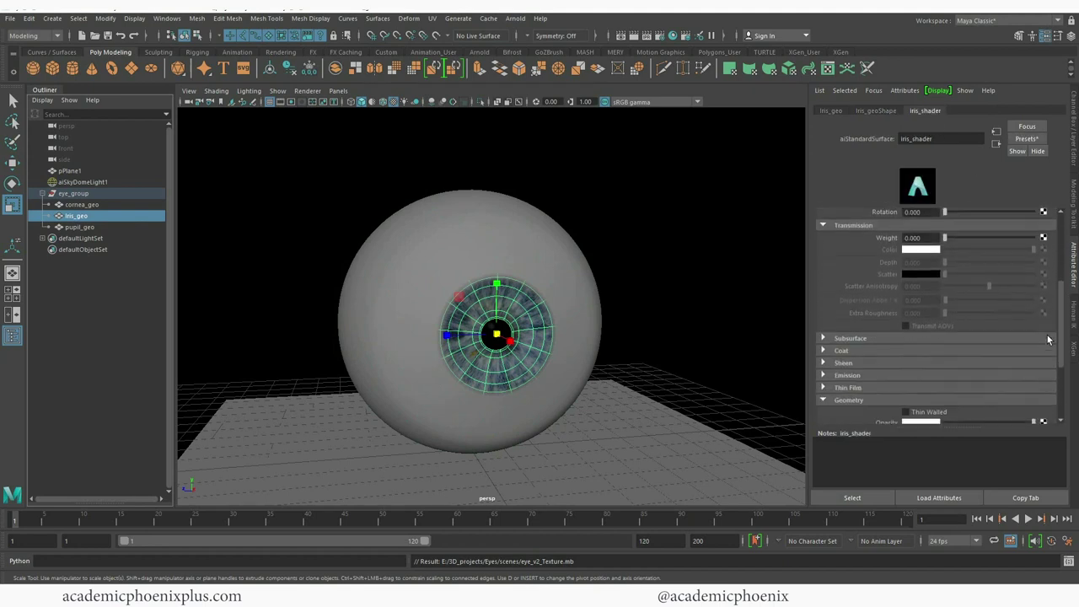
{"action": "left_click", "coordinate": [1042, 360]}
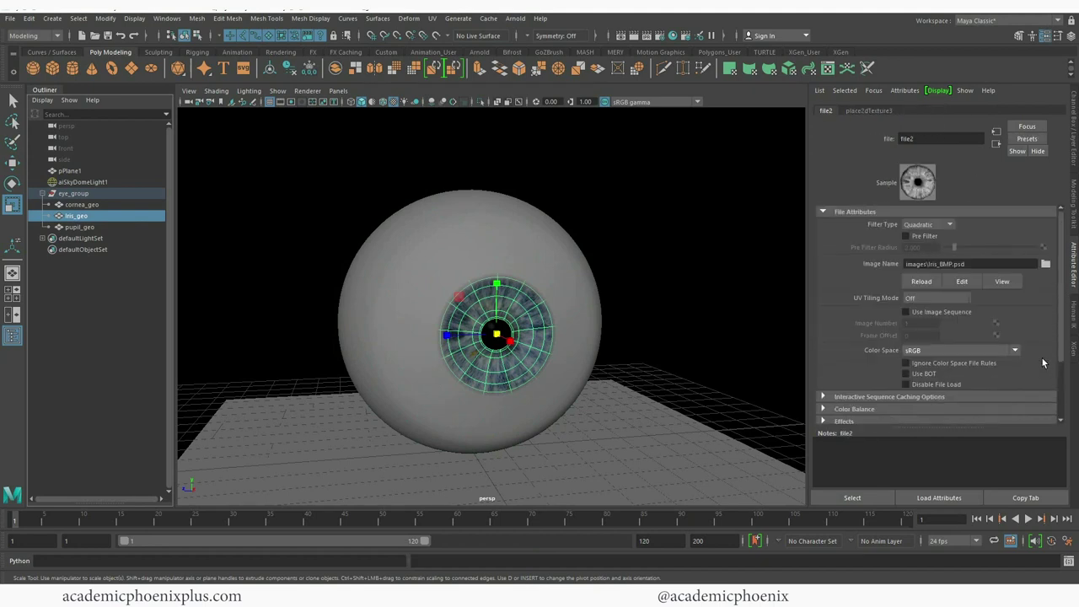
{"action": "left_click", "coordinate": [1044, 264]}
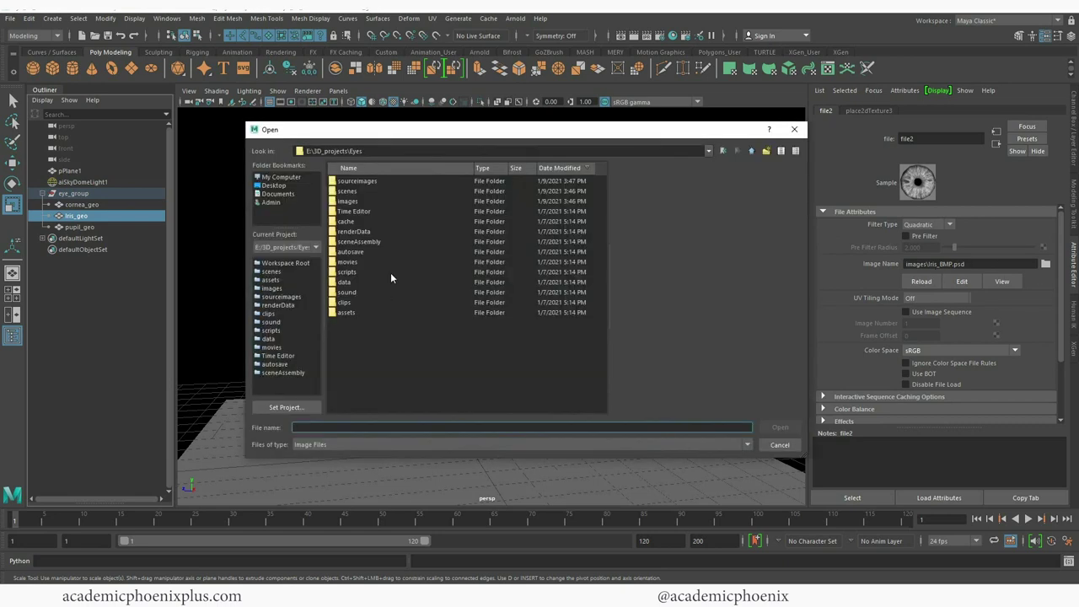
{"action": "double_click", "coordinate": [374, 182]}
{"action": "left_click", "coordinate": [376, 180]}
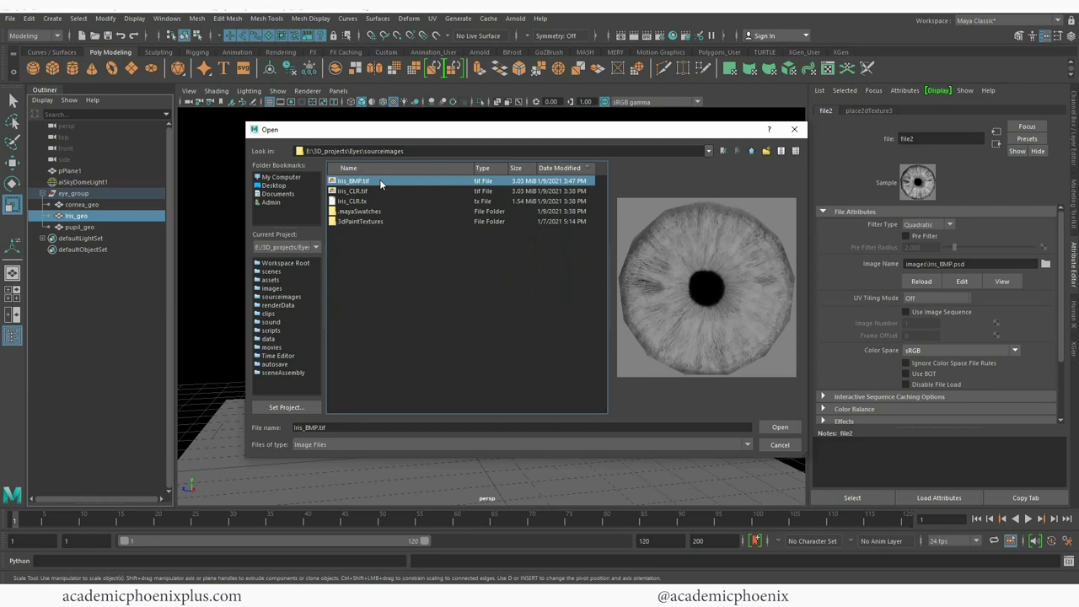
{"action": "double_click", "coordinate": [379, 181]}
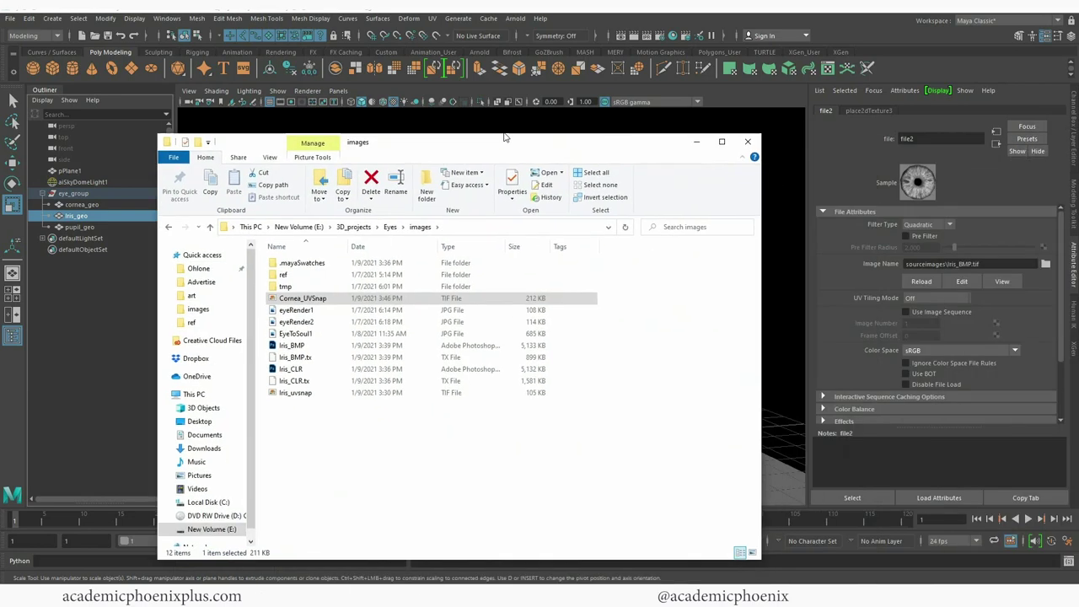
Examine the eye project's texture files in the images and sourceimages folders, then return to Maya.
{"action": "left_click_drag", "start_coordinate": [495, 149], "coordinate": [554, 119]}
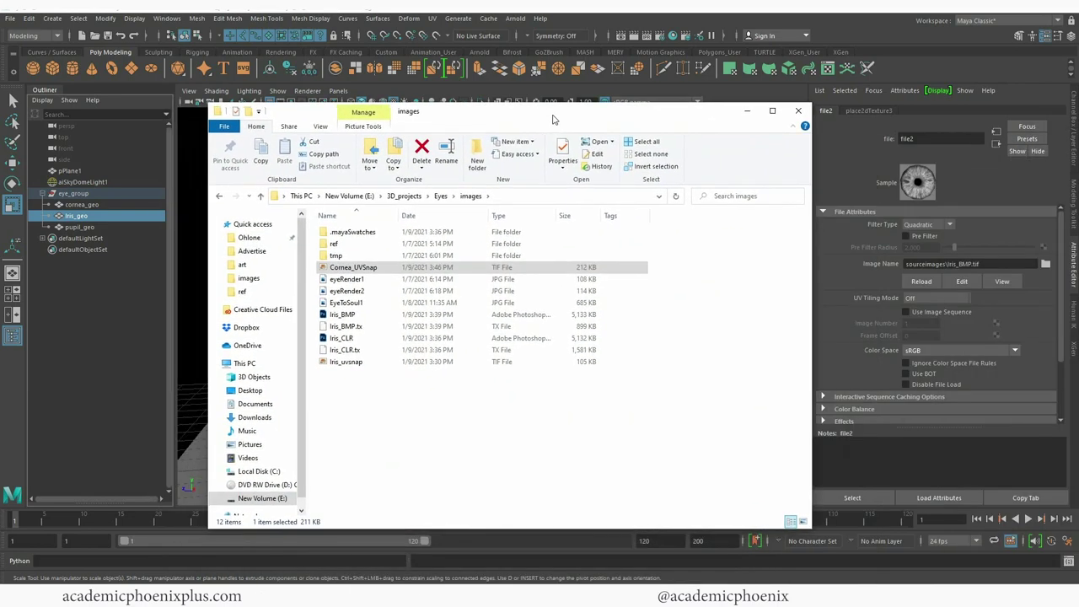
{"action": "left_click", "coordinate": [481, 418]}
{"action": "left_click", "coordinate": [348, 314]}
{"action": "left_click", "coordinate": [357, 340]}
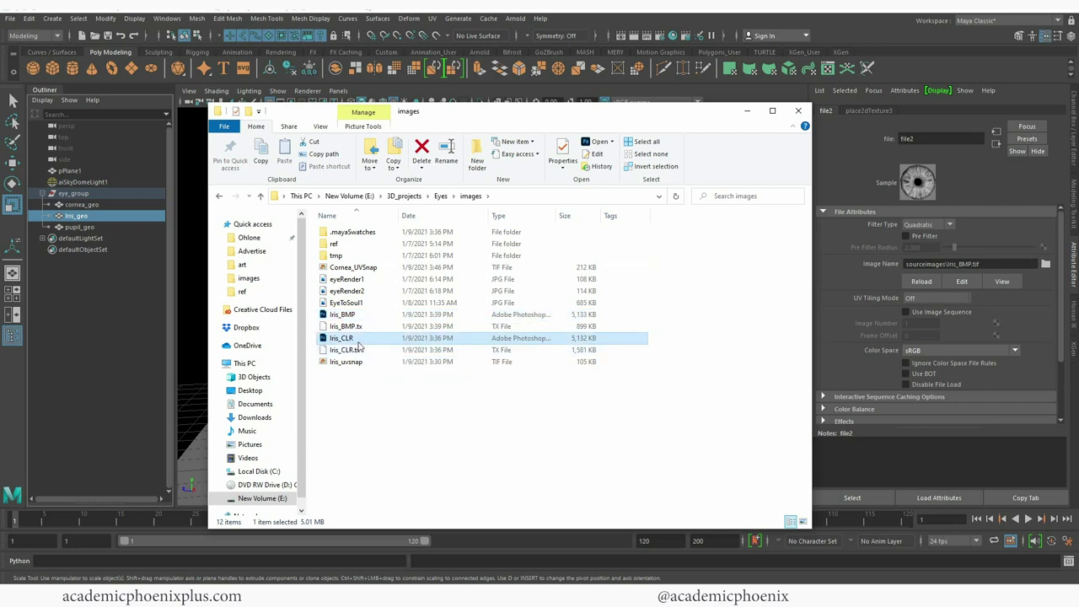
{"action": "left_click", "coordinate": [440, 196]}
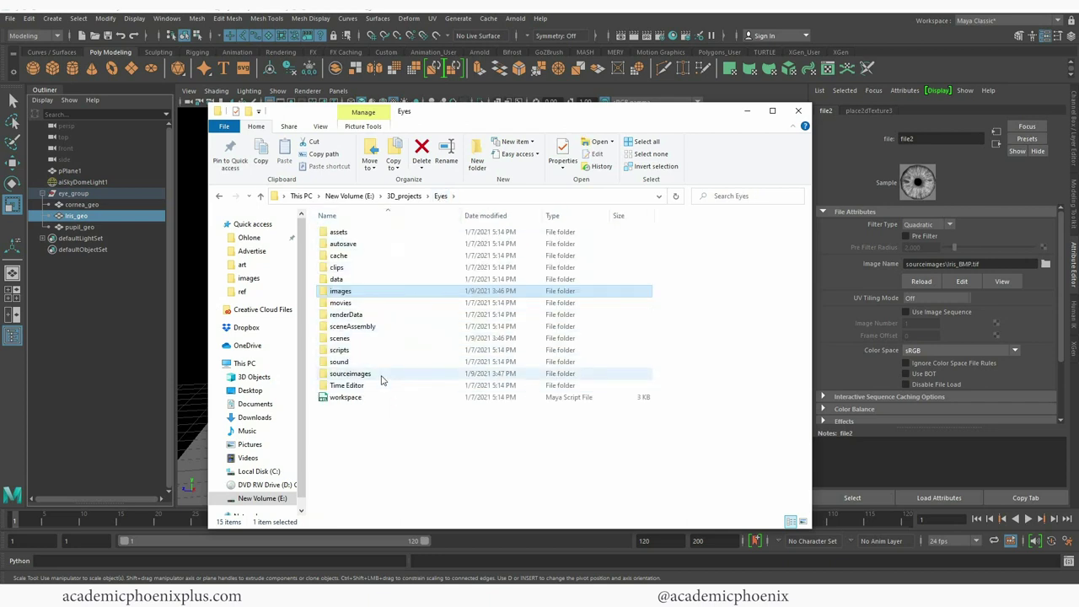
{"action": "double_click", "coordinate": [358, 375]}
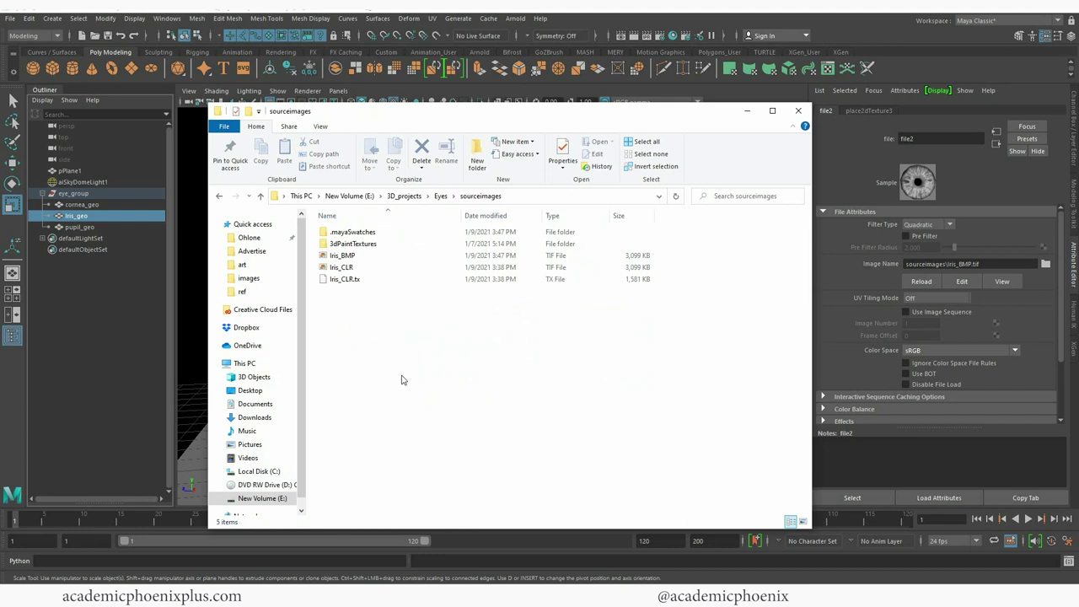
{"action": "left_click", "coordinate": [569, 268]}
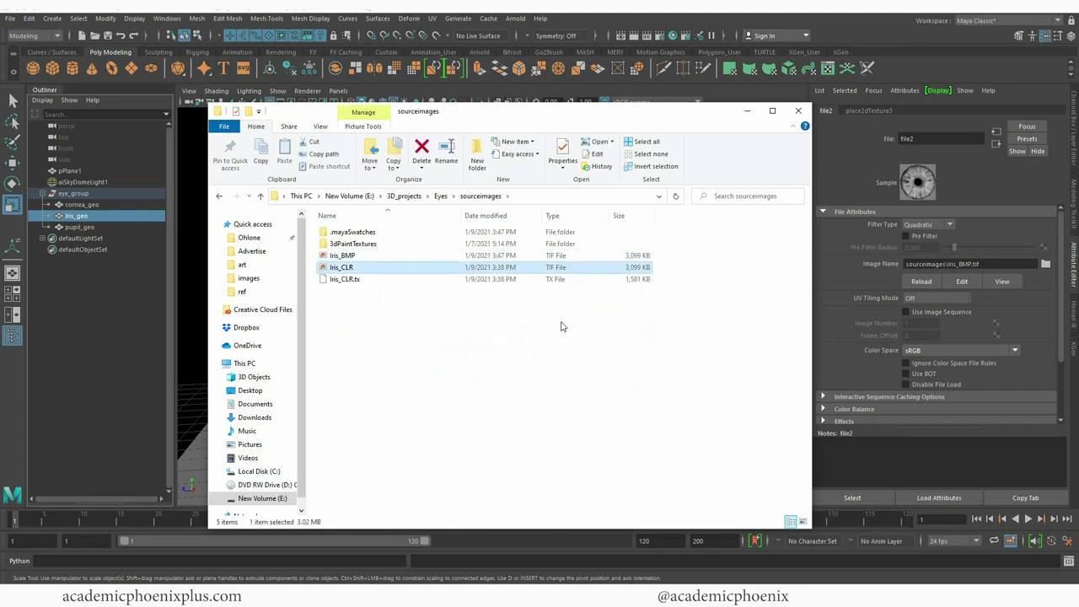
{"action": "left_click", "coordinate": [442, 197]}
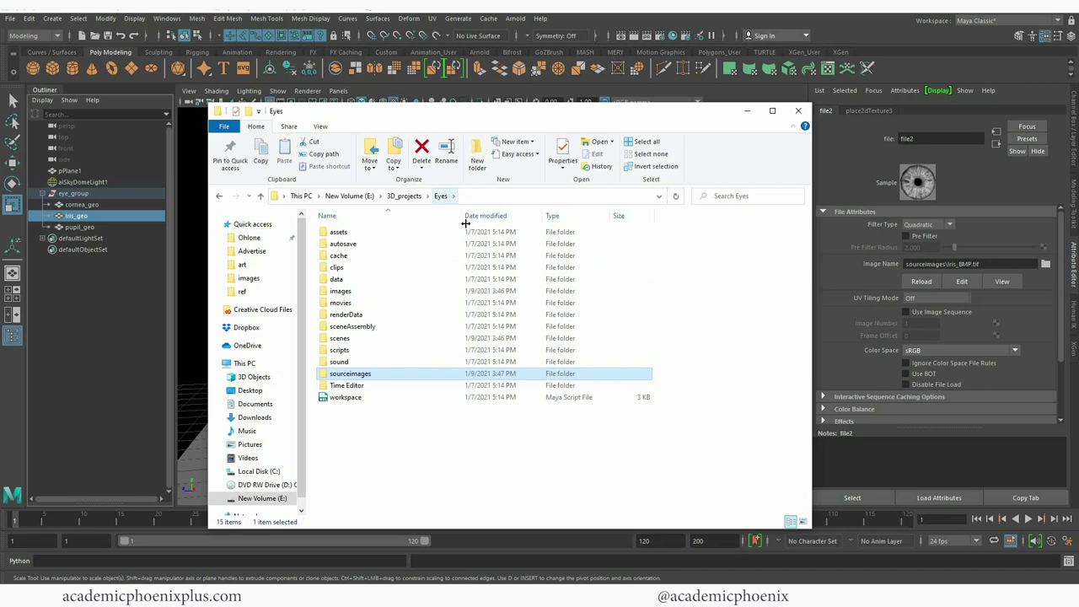
{"action": "left_click", "coordinate": [536, 96]}
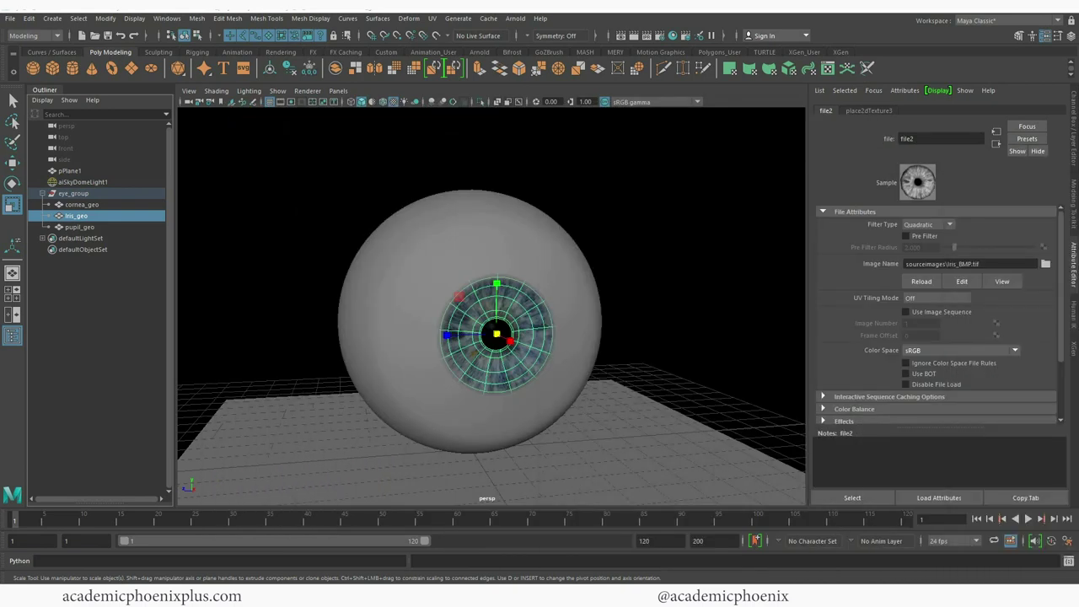
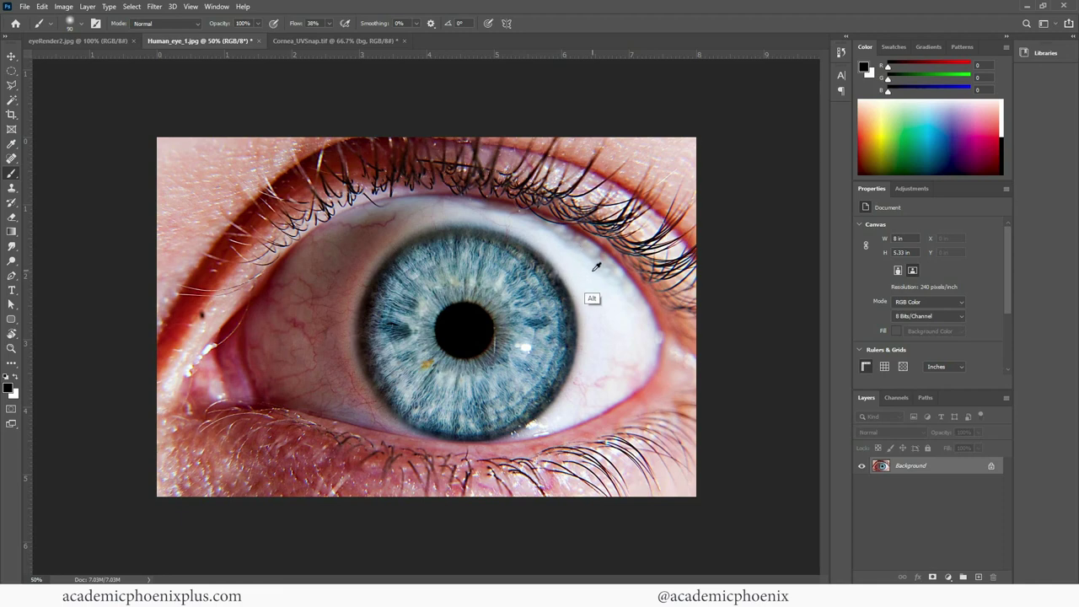
In Photoshop, sample an off-white (RGB 235, 237, 249) from the sclera in Human_eye_1.jpg and return to the Cornea_UVSnap document.
{"action": "left_click", "coordinate": [613, 325], "text": "alt"}
{"action": "left_click", "coordinate": [602, 340], "text": "alt"}
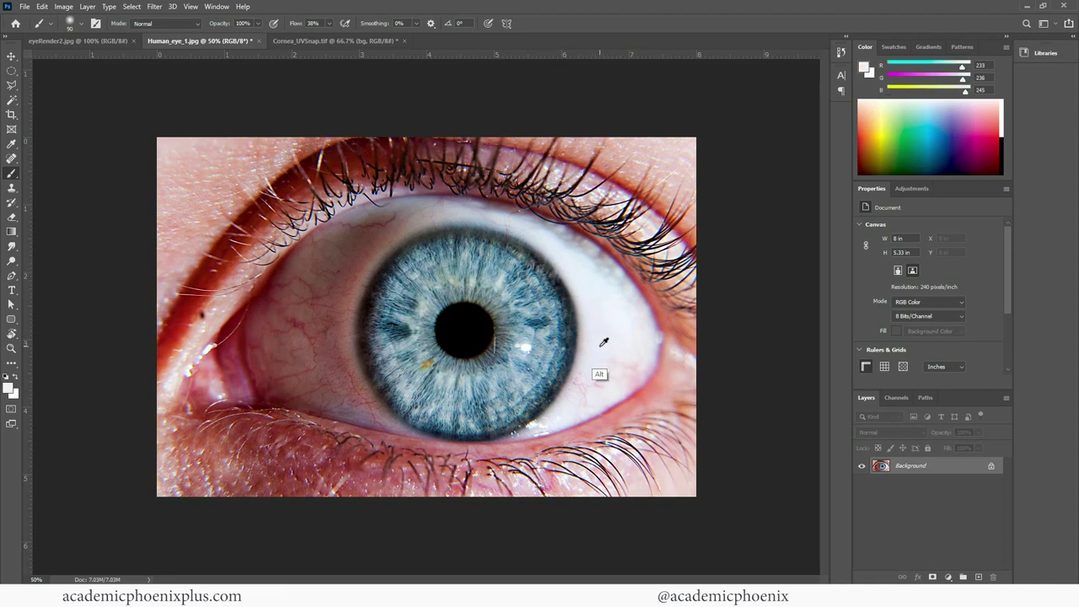
{"action": "left_click", "coordinate": [423, 199], "text": "alt"}
{"action": "key", "text": "ctrl+Tab"}
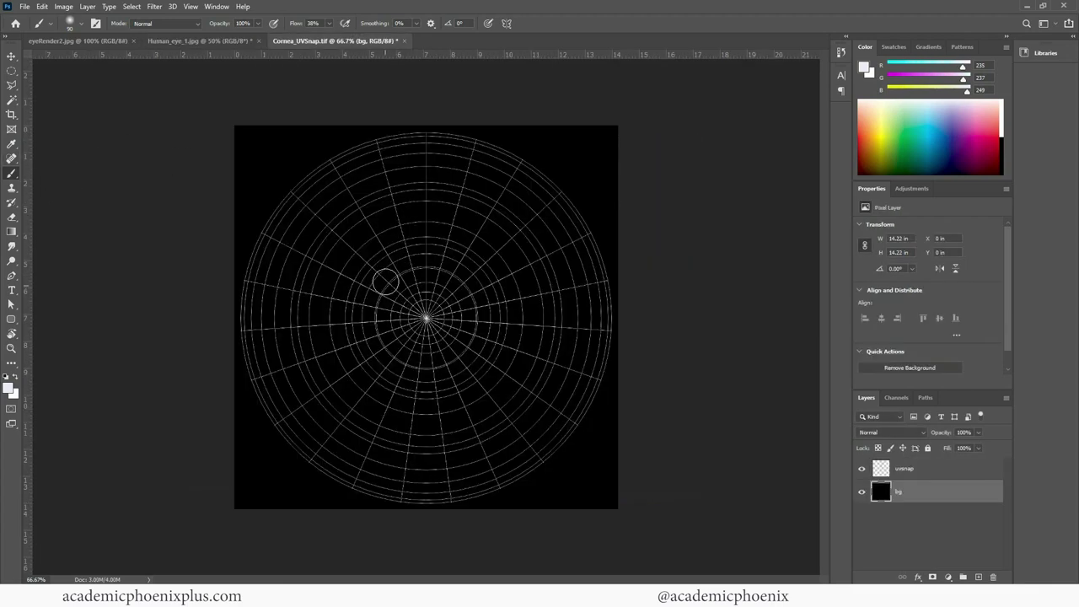
Add a new layer between the bg and uvsnap layers, and lock both uvsnap and bg.
{"action": "left_click", "coordinate": [978, 577]}
{"action": "left_click", "coordinate": [950, 471]}
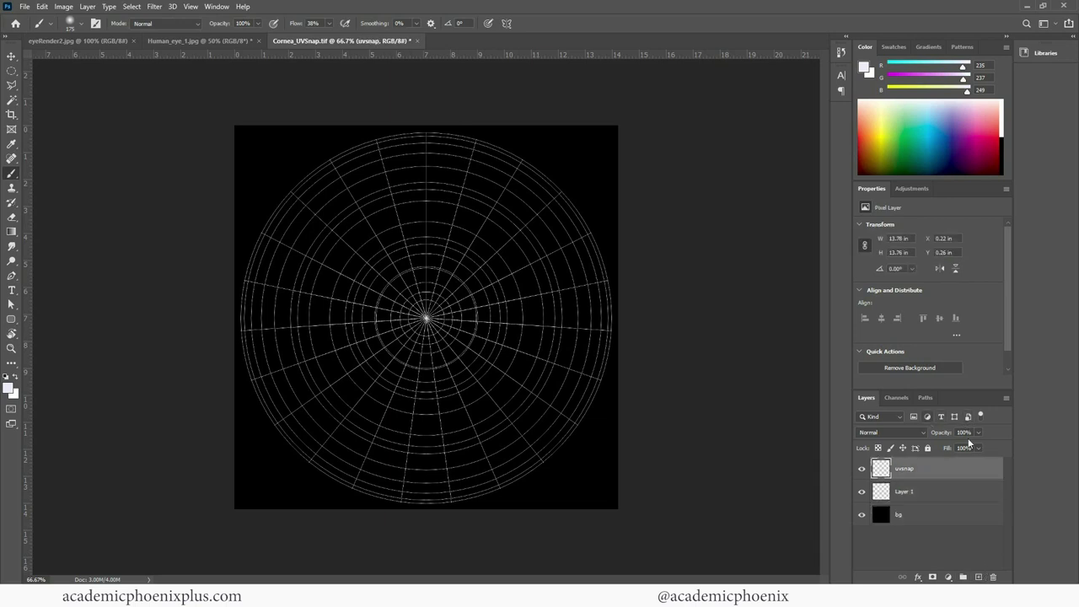
{"action": "left_click", "coordinate": [928, 448]}
{"action": "left_click", "coordinate": [927, 514]}
{"action": "left_click", "coordinate": [928, 447]}
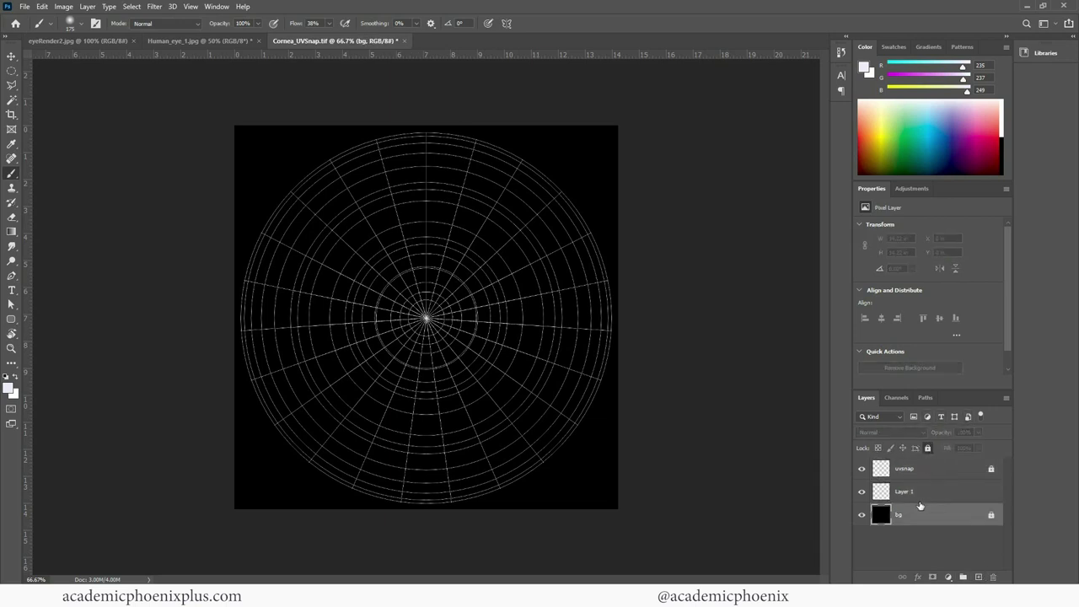
Fill the new layer with the off-white foreground colour at 100% opacity in Normal mode.
{"action": "left_click", "coordinate": [928, 494]}
{"action": "mouse_move", "coordinate": [445, 278]}
{"action": "left_mouse_down"}
{"action": "mouse_move", "coordinate": [354, 320]}
{"action": "mouse_move", "coordinate": [472, 253]}
{"action": "mouse_move", "coordinate": [404, 309]}
{"action": "left_mouse_up"}
{"action": "key", "text": "shift+F5"}
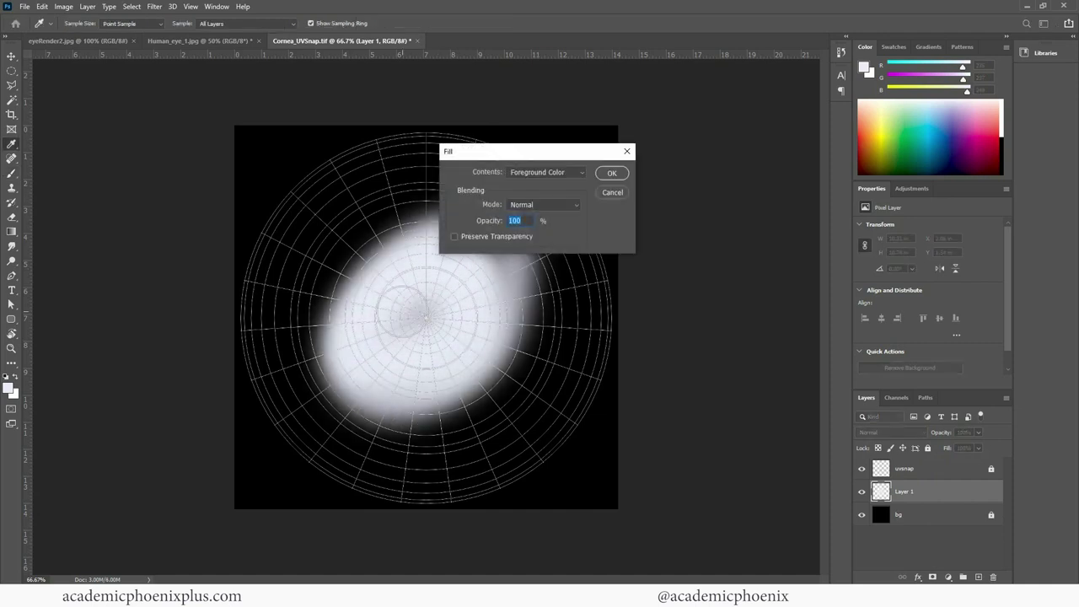
{"action": "key", "text": "Return"}
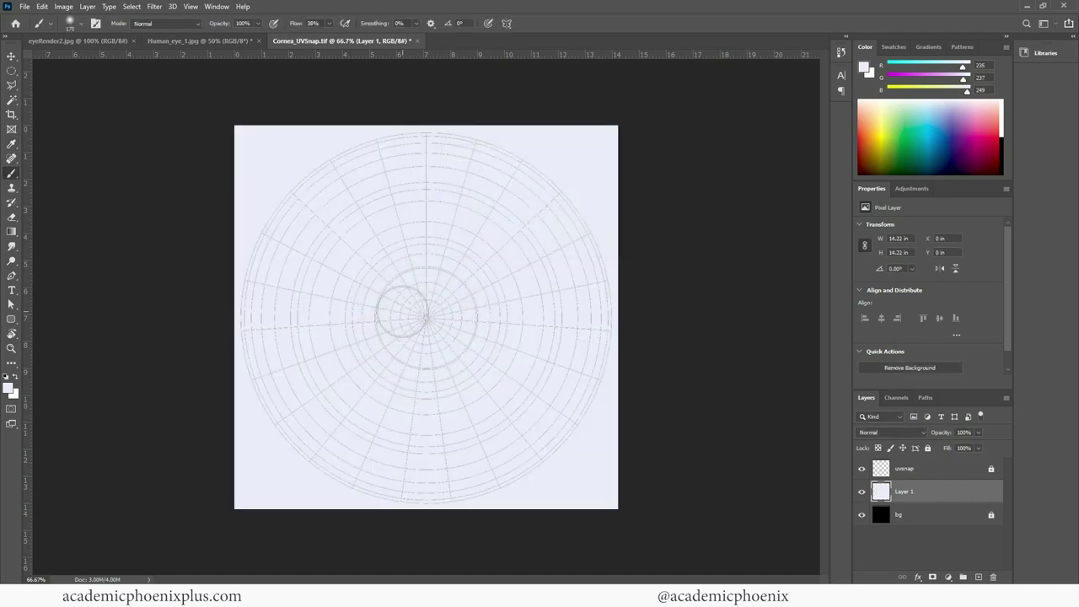
In Human_eye_1.jpg, sample a dark red (RGB 109, 54, 57) near the eye's inner corner as the foreground colour for the brush.
{"action": "left_click", "coordinate": [166, 41]}
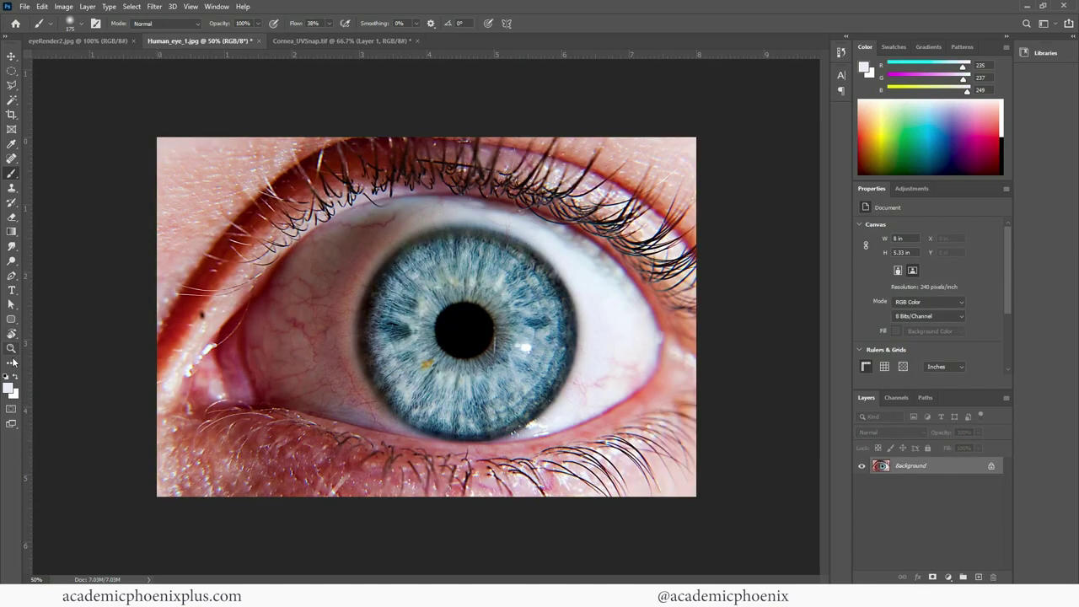
{"action": "left_click", "coordinate": [10, 388]}
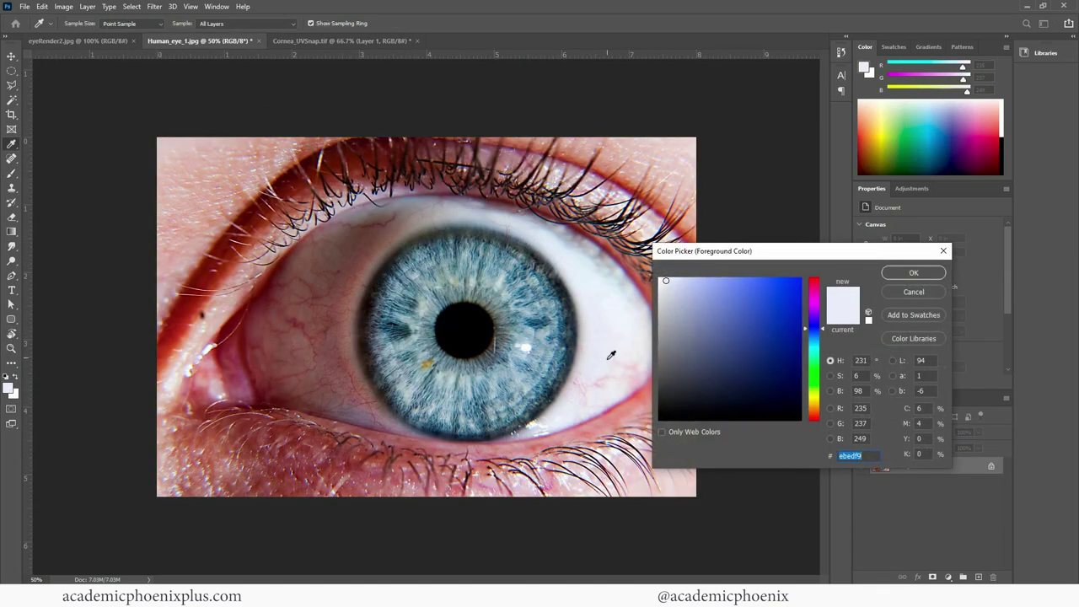
{"action": "left_click", "coordinate": [593, 364]}
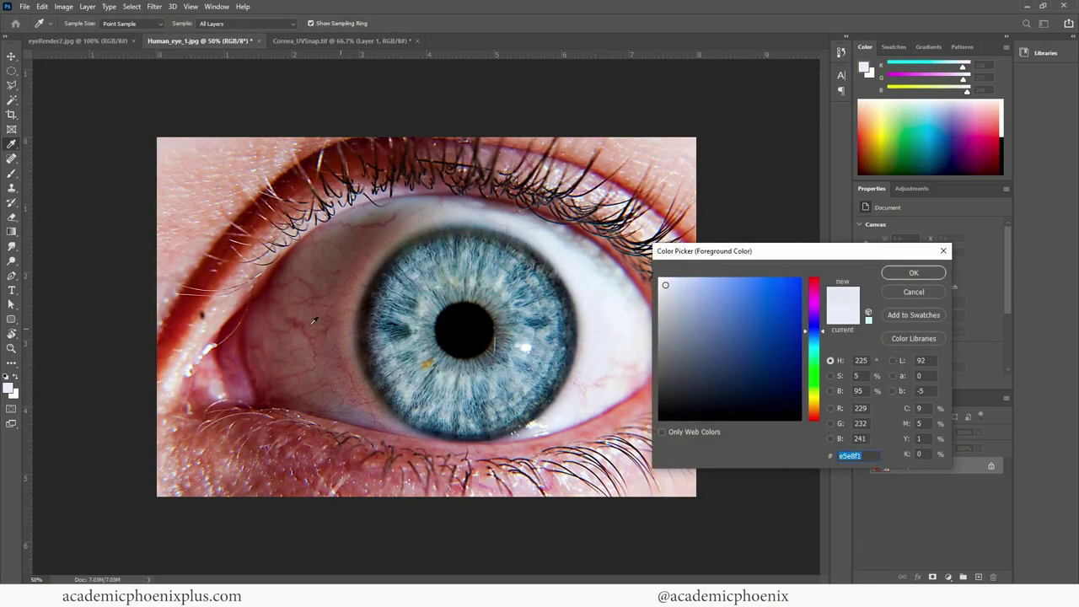
{"action": "left_click", "coordinate": [366, 259]}
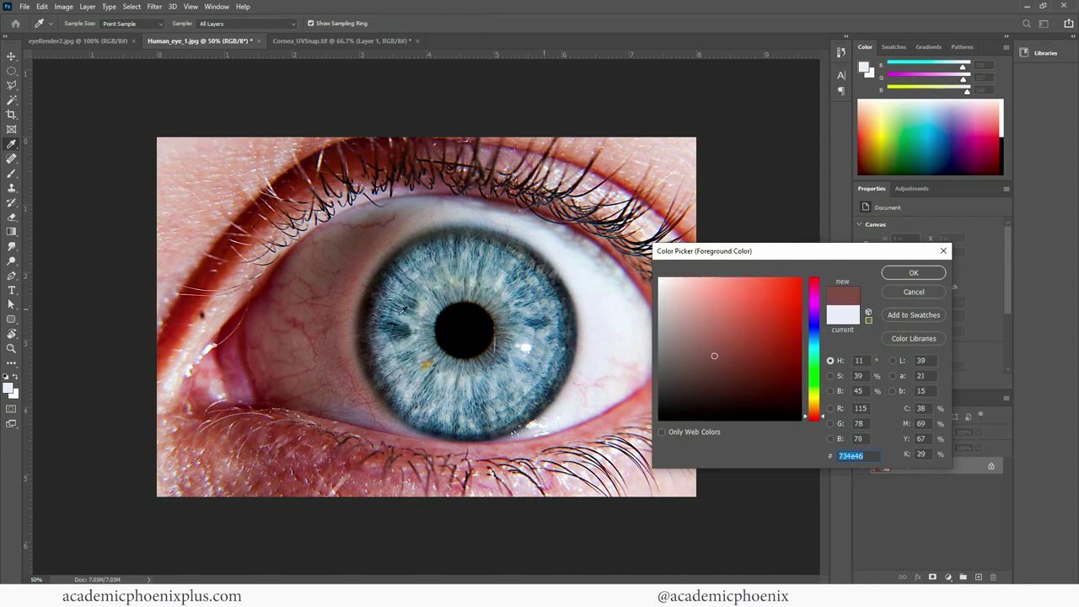
{"action": "left_click", "coordinate": [287, 344]}
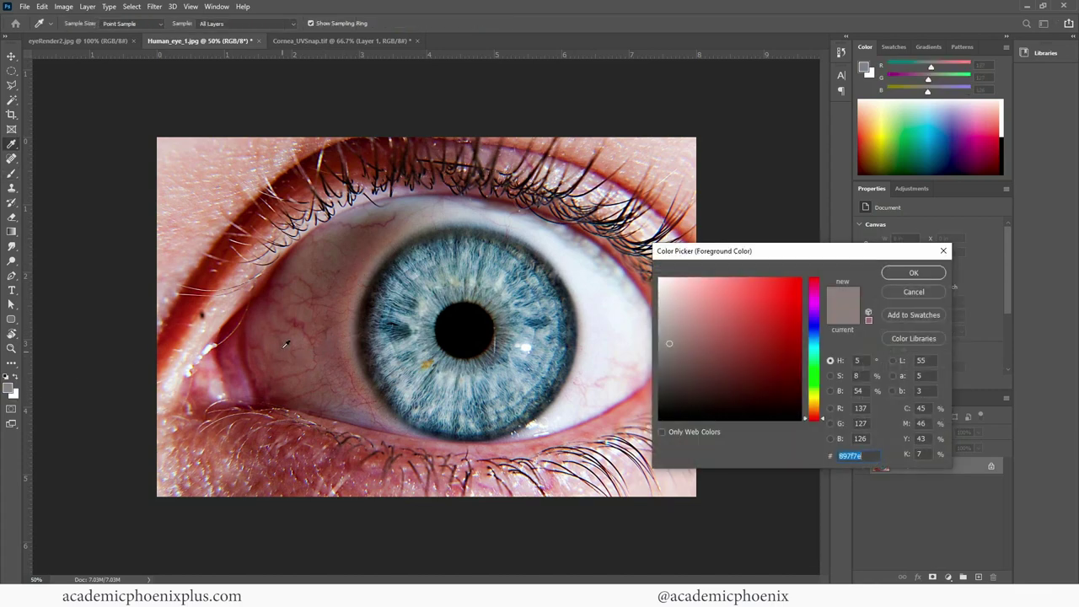
{"action": "left_click", "coordinate": [247, 344]}
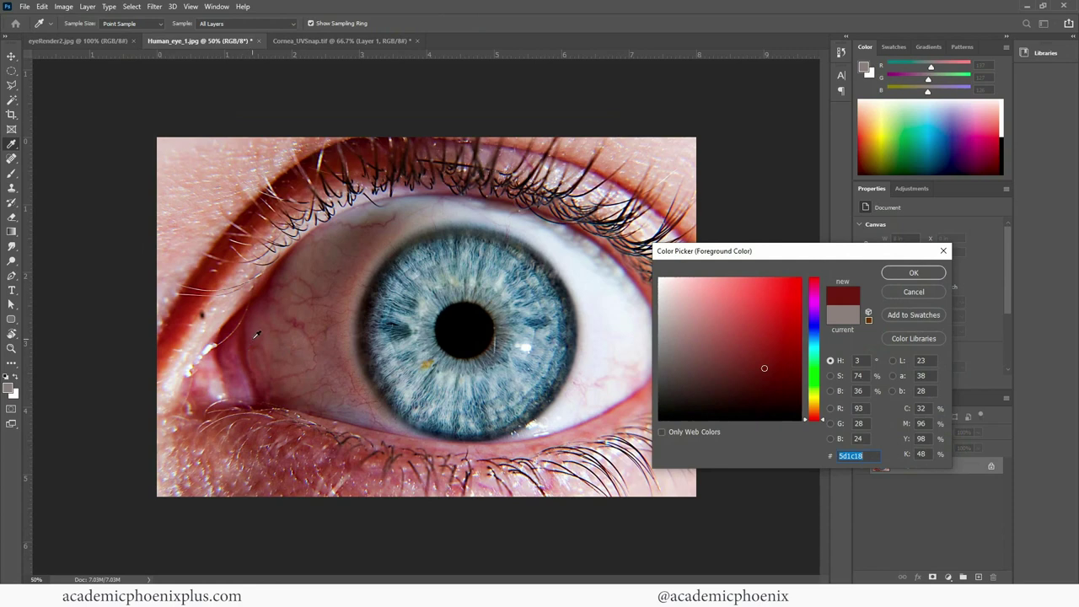
{"action": "left_click", "coordinate": [256, 335]}
{"action": "left_click", "coordinate": [914, 273]}
{"action": "key", "text": "b"}
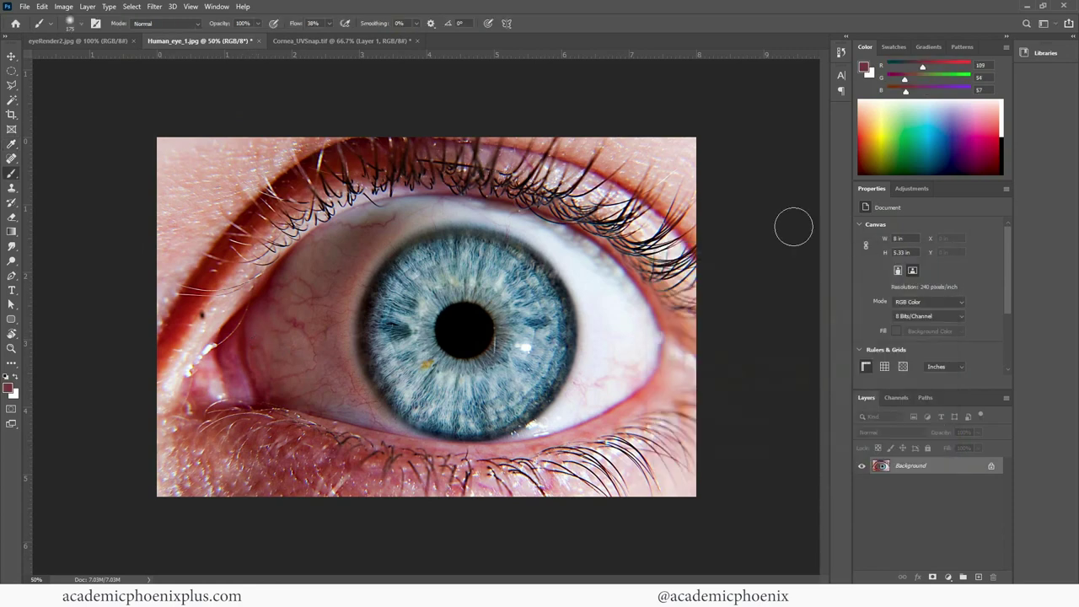
In Cornea_UVSnap, paint a soft dark red border around the circular UV layout and into the canvas corners on a new layer.
{"action": "left_click", "coordinate": [347, 41]}
{"action": "mouse_move", "coordinate": [253, 181]}
{"action": "left_mouse_down"}
{"action": "mouse_move", "coordinate": [308, 148]}
{"action": "mouse_move", "coordinate": [439, 128]}
{"action": "mouse_move", "coordinate": [547, 141]}
{"action": "mouse_move", "coordinate": [574, 167]}
{"action": "left_mouse_up"}
{"action": "key", "text": "ctrl+z"}
{"action": "left_click", "coordinate": [980, 578]}
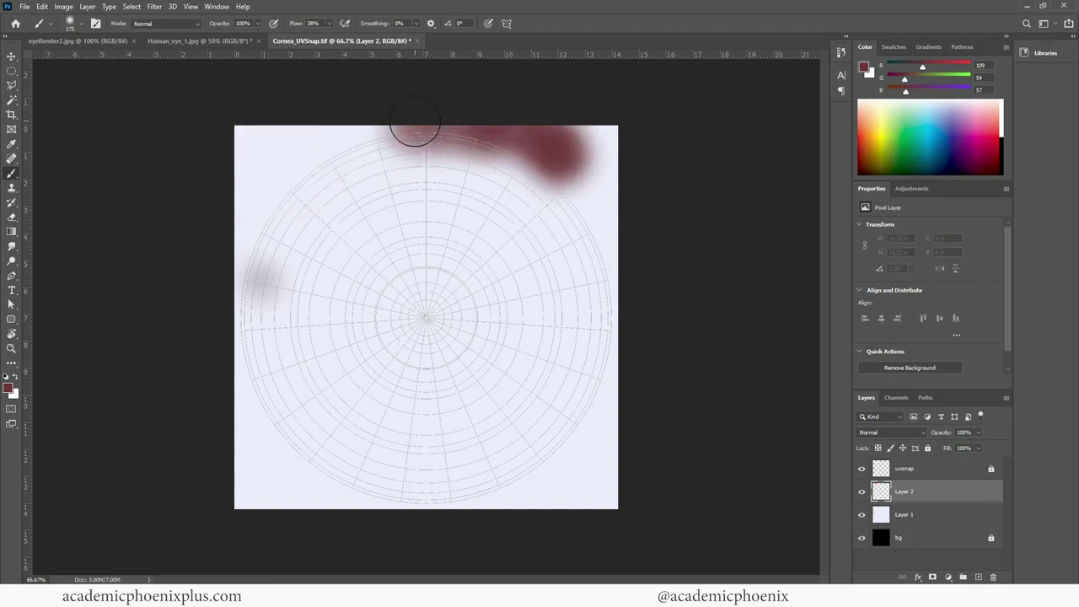
{"action": "mouse_move", "coordinate": [472, 142]}
{"action": "left_mouse_down"}
{"action": "mouse_move", "coordinate": [565, 190]}
{"action": "mouse_move", "coordinate": [603, 232]}
{"action": "mouse_move", "coordinate": [605, 274]}
{"action": "mouse_move", "coordinate": [600, 148]}
{"action": "mouse_move", "coordinate": [603, 421]}
{"action": "mouse_move", "coordinate": [557, 489]}
{"action": "mouse_move", "coordinate": [484, 495]}
{"action": "mouse_move", "coordinate": [590, 413]}
{"action": "mouse_move", "coordinate": [531, 493]}
{"action": "mouse_move", "coordinate": [438, 498]}
{"action": "mouse_move", "coordinate": [447, 480]}
{"action": "mouse_move", "coordinate": [312, 502]}
{"action": "mouse_move", "coordinate": [244, 493]}
{"action": "mouse_move", "coordinate": [253, 455]}
{"action": "mouse_move", "coordinate": [291, 442]}
{"action": "mouse_move", "coordinate": [249, 451]}
{"action": "mouse_move", "coordinate": [252, 404]}
{"action": "mouse_move", "coordinate": [262, 371]}
{"action": "mouse_move", "coordinate": [430, 489]}
{"action": "left_mouse_up"}
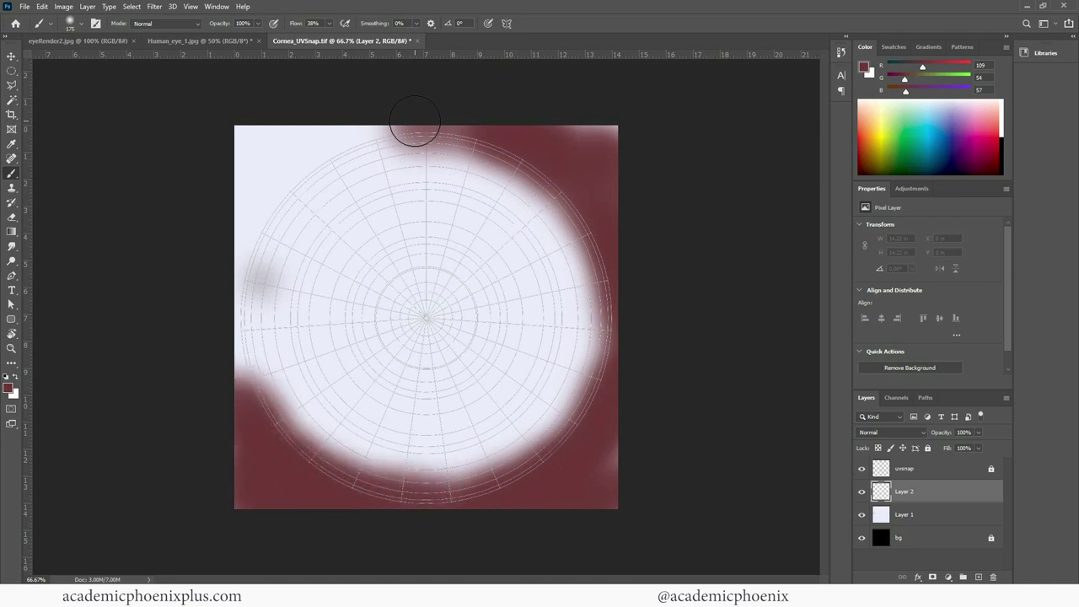
{"action": "mouse_move", "coordinate": [249, 379]}
{"action": "left_mouse_down"}
{"action": "mouse_move", "coordinate": [244, 253]}
{"action": "mouse_move", "coordinate": [252, 202]}
{"action": "mouse_move", "coordinate": [278, 160]}
{"action": "mouse_move", "coordinate": [400, 139]}
{"action": "mouse_move", "coordinate": [253, 155]}
{"action": "mouse_move", "coordinate": [278, 219]}
{"action": "mouse_move", "coordinate": [249, 342]}
{"action": "mouse_move", "coordinate": [257, 384]}
{"action": "mouse_move", "coordinate": [287, 426]}
{"action": "left_mouse_up"}
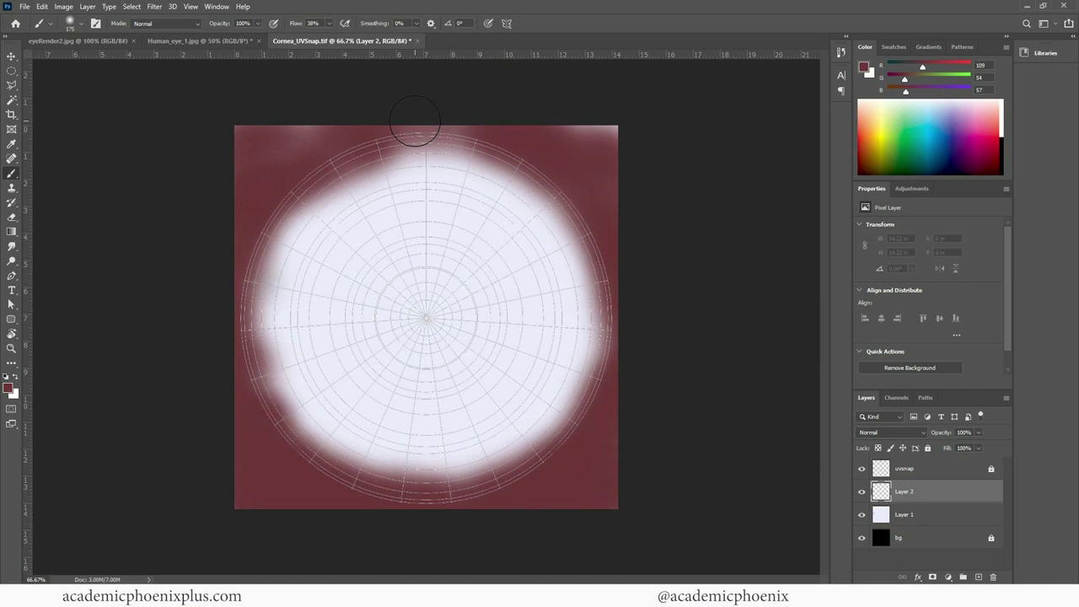
{"action": "mouse_move", "coordinate": [542, 132]}
{"action": "left_mouse_down"}
{"action": "mouse_move", "coordinate": [607, 131]}
{"action": "mouse_move", "coordinate": [422, 139]}
{"action": "left_mouse_up"}
{"action": "left_click_drag", "start_coordinate": [329, 135], "coordinate": [245, 130]}
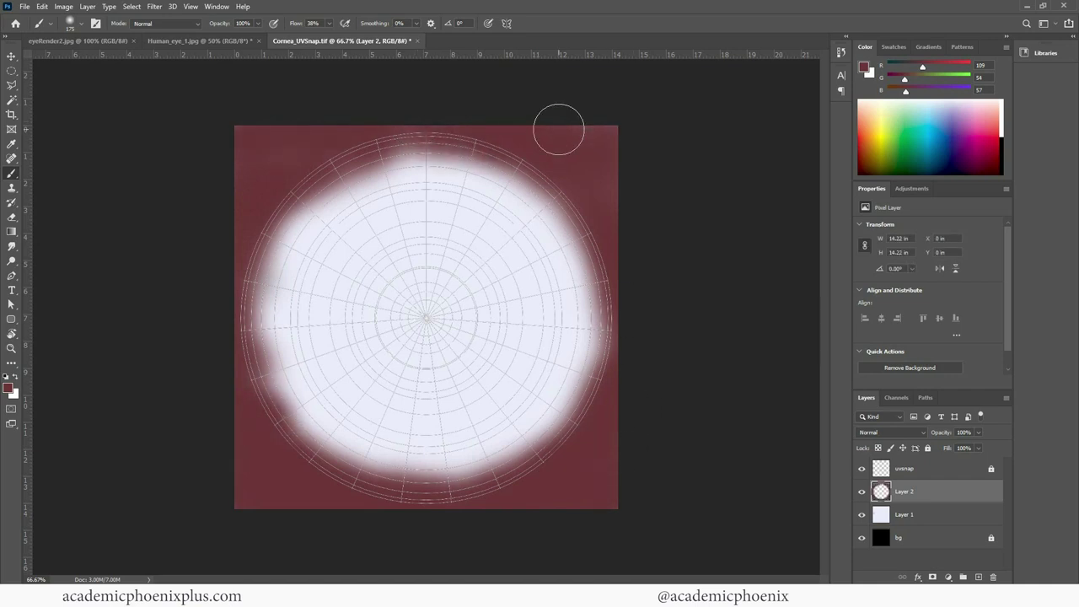
{"action": "mouse_move", "coordinate": [401, 145]}
{"action": "left_mouse_down"}
{"action": "mouse_move", "coordinate": [451, 160]}
{"action": "mouse_move", "coordinate": [585, 261]}
{"action": "mouse_move", "coordinate": [600, 369]}
{"action": "left_mouse_up"}
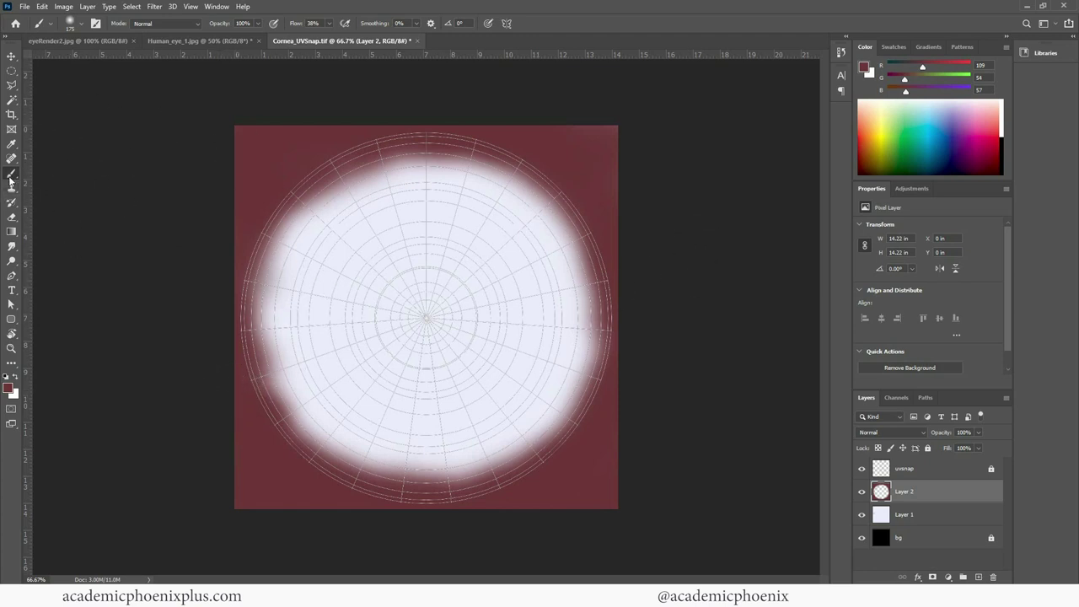
Using a small Hard Round brush on another new layer, paint thin branching red veins inward from the right edge of the sclera.
{"action": "left_click", "coordinate": [80, 23]}
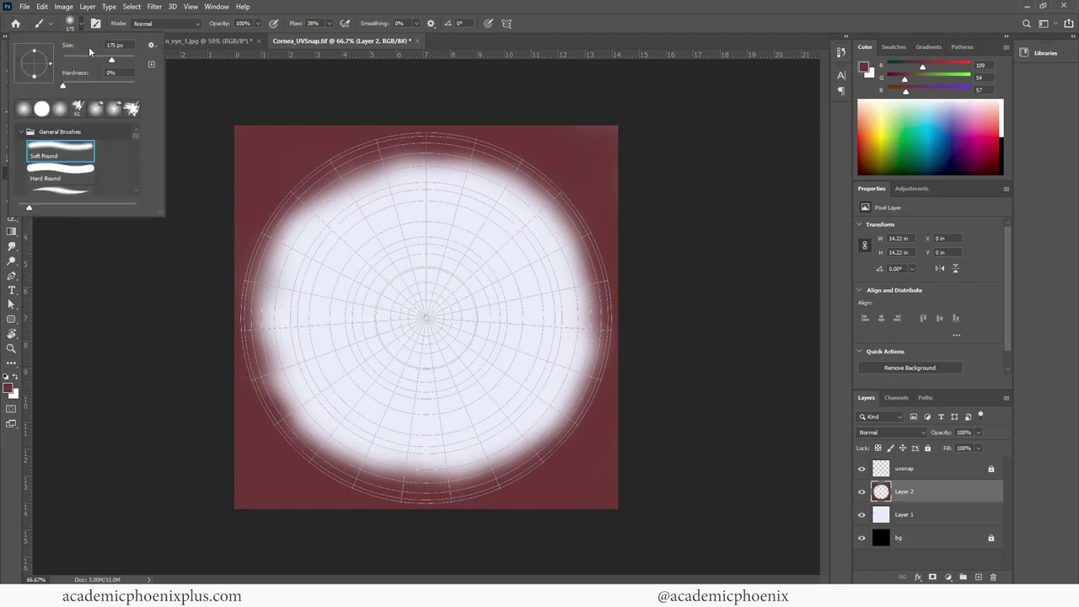
{"action": "left_click", "coordinate": [73, 177]}
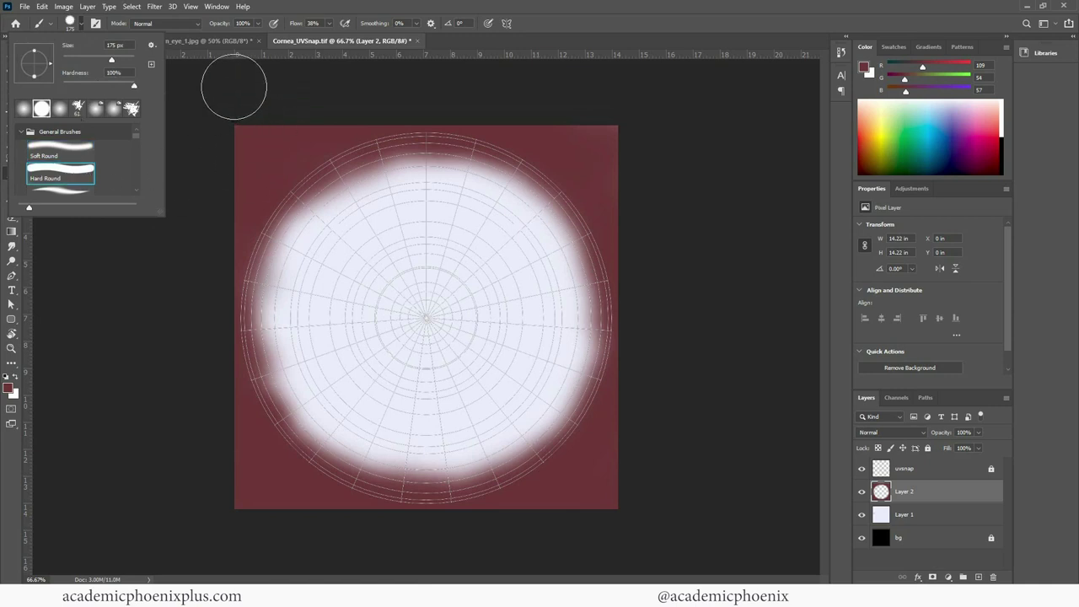
{"action": "left_click", "coordinate": [318, 47]}
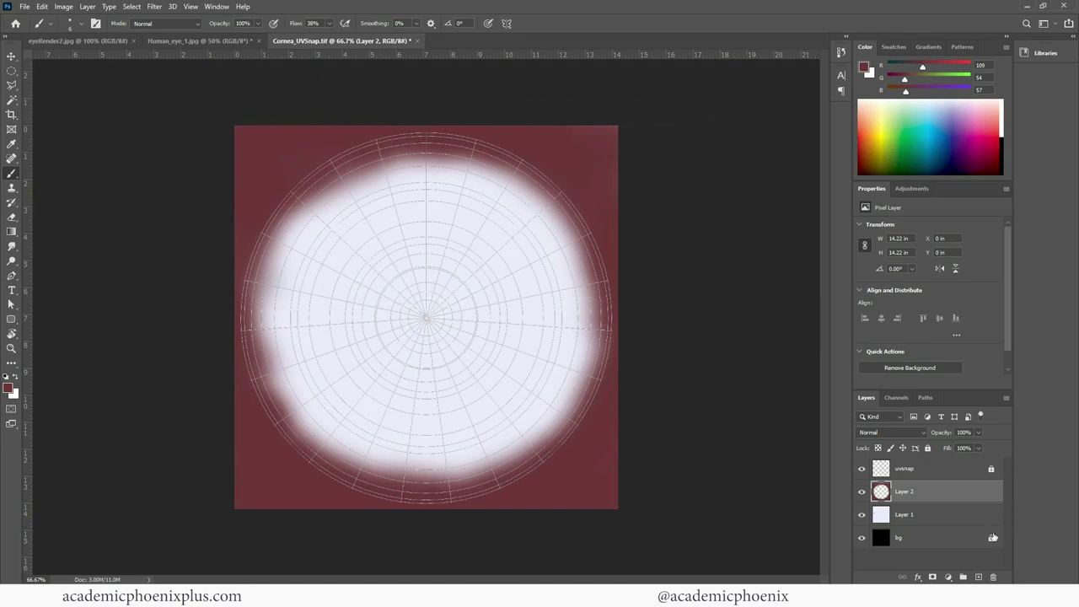
{"action": "left_click", "coordinate": [979, 577]}
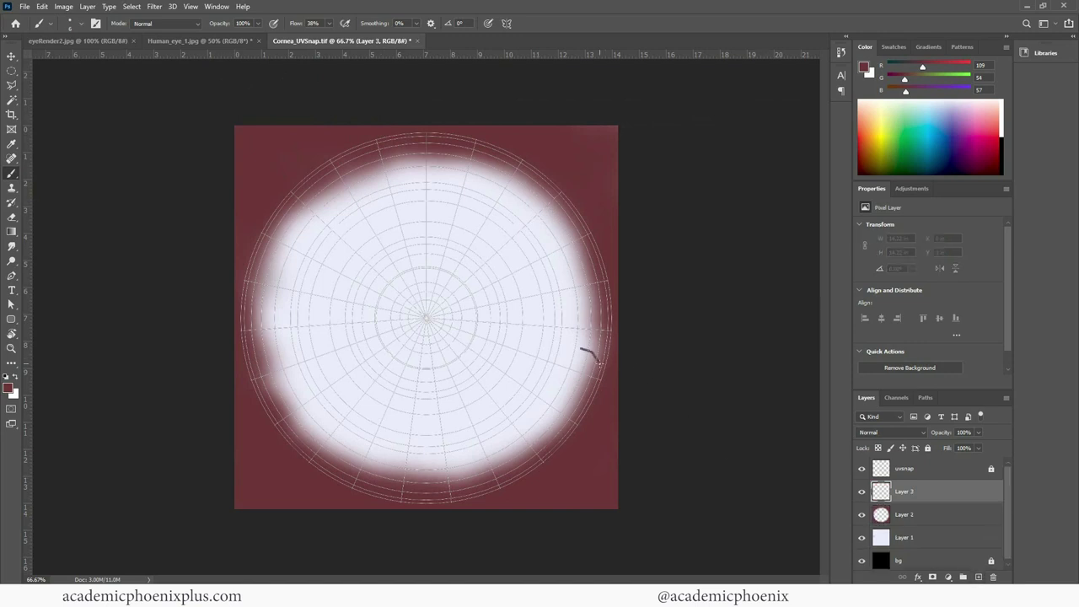
{"action": "left_click_drag", "start_coordinate": [597, 360], "coordinate": [550, 322]}
{"action": "key", "text": "ctrl+z"}
{"action": "left_click_drag", "start_coordinate": [551, 344], "coordinate": [534, 311]}
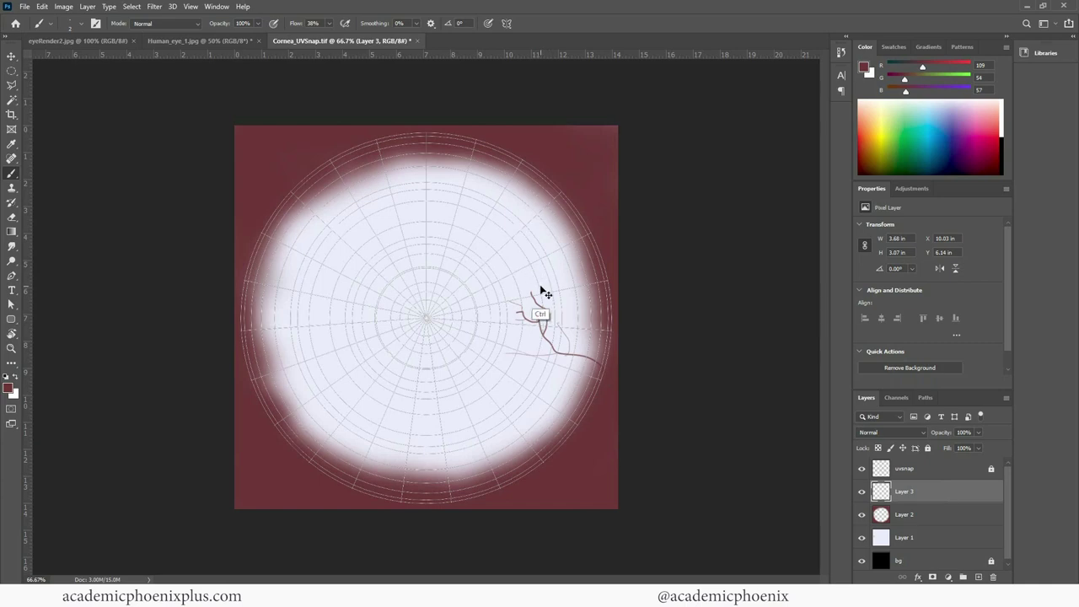
Save the cornea texture as a layered Photoshop file named Cornea_CLR in the project's images folder.
{"action": "key", "text": "ctrl+shift+s"}
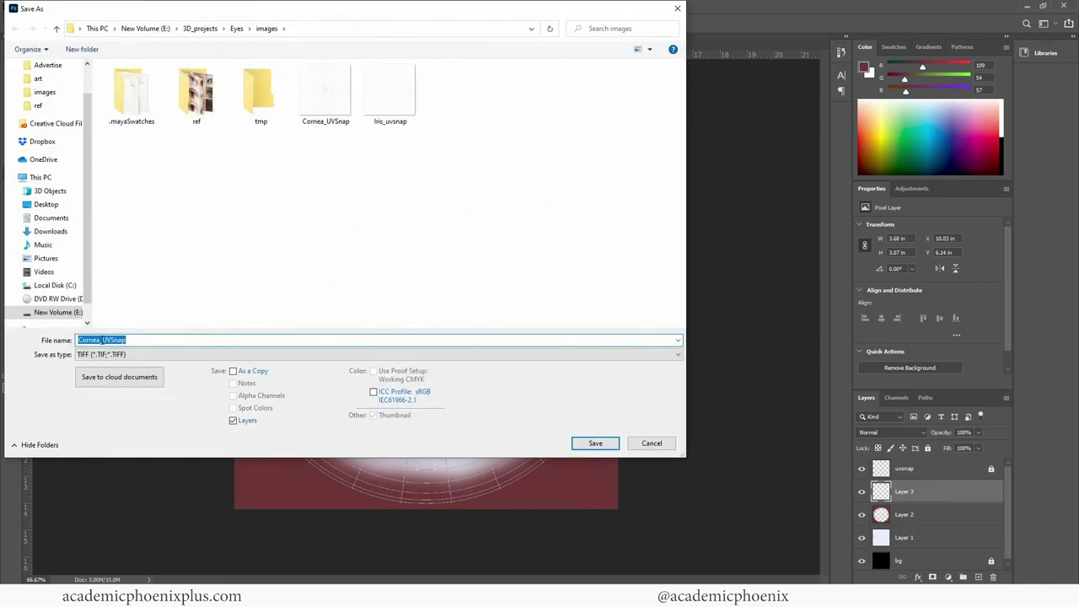
{"action": "left_click", "coordinate": [130, 355]}
{"action": "left_click", "coordinate": [126, 363]}
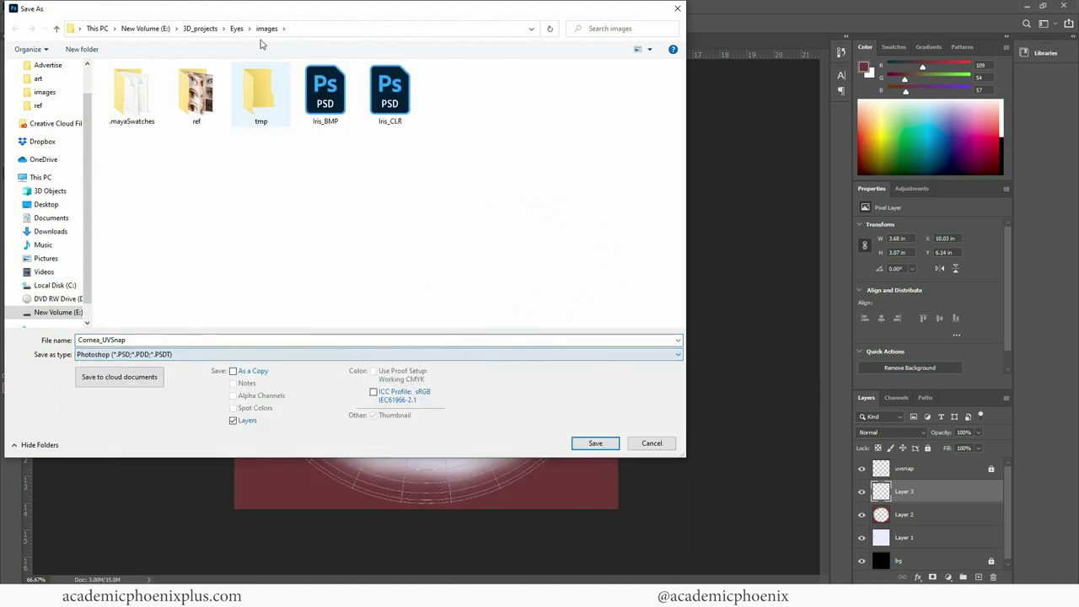
{"action": "left_click", "coordinate": [103, 340]}
{"action": "left_click", "coordinate": [103, 340]}
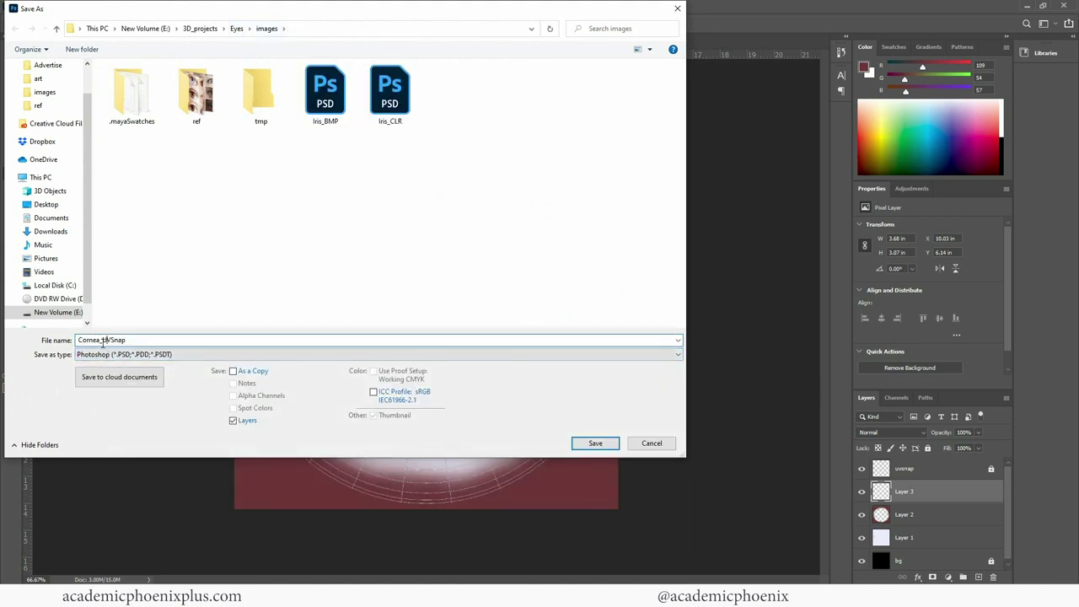
{"action": "left_click_drag", "start_coordinate": [103, 340], "coordinate": [150, 337]}
{"action": "type", "text": "CL"}
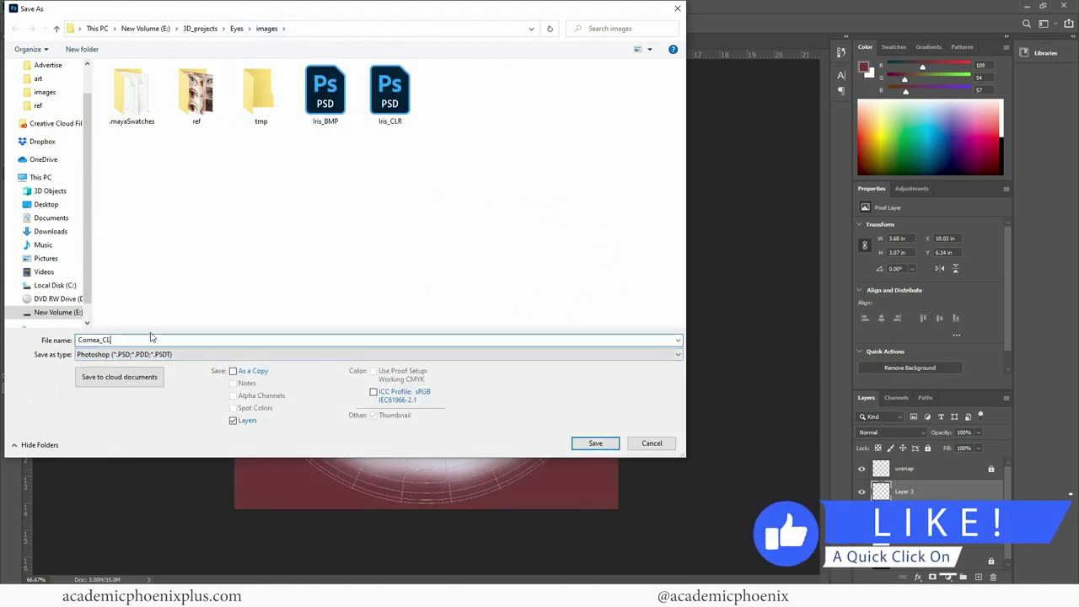
{"action": "type", "text": "R"}
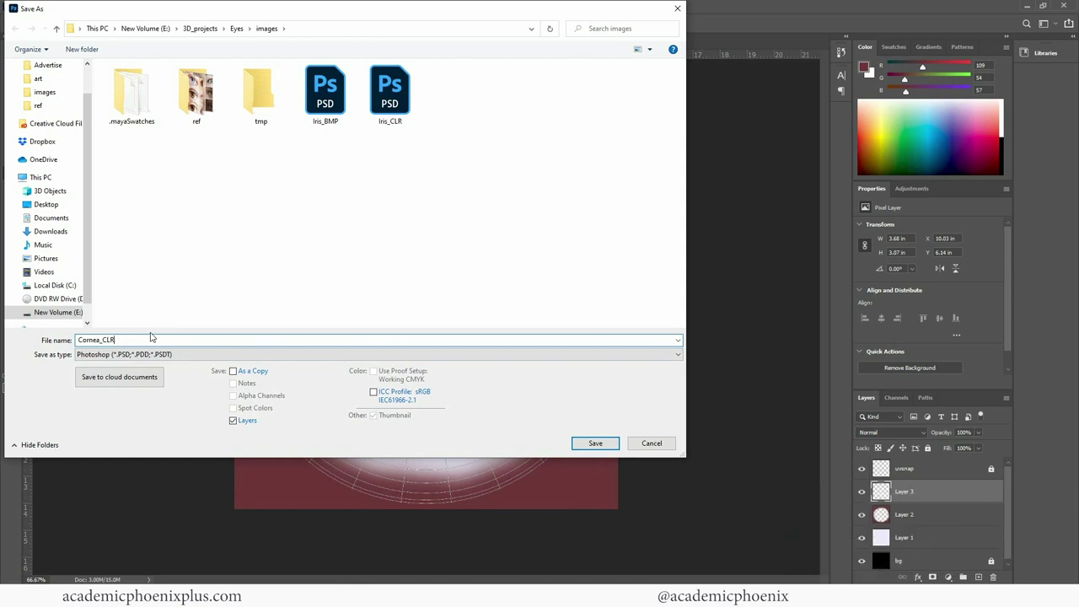
{"action": "key", "text": "Return"}
{"action": "key", "text": "Return"}
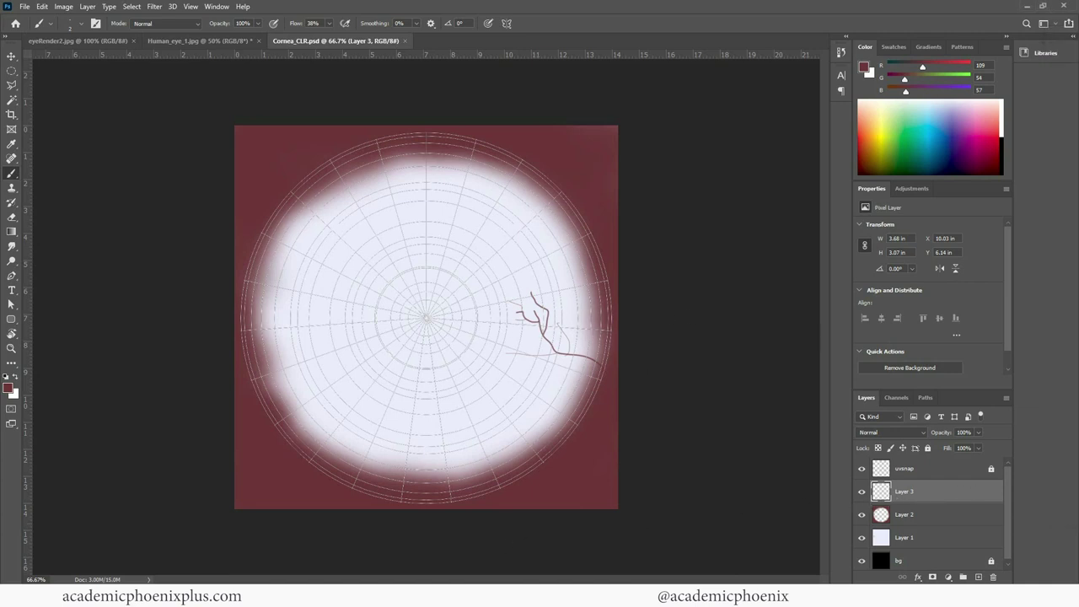
Switch to Maya and start a new empty scene.
{"action": "left_click", "coordinate": [560, 554]}
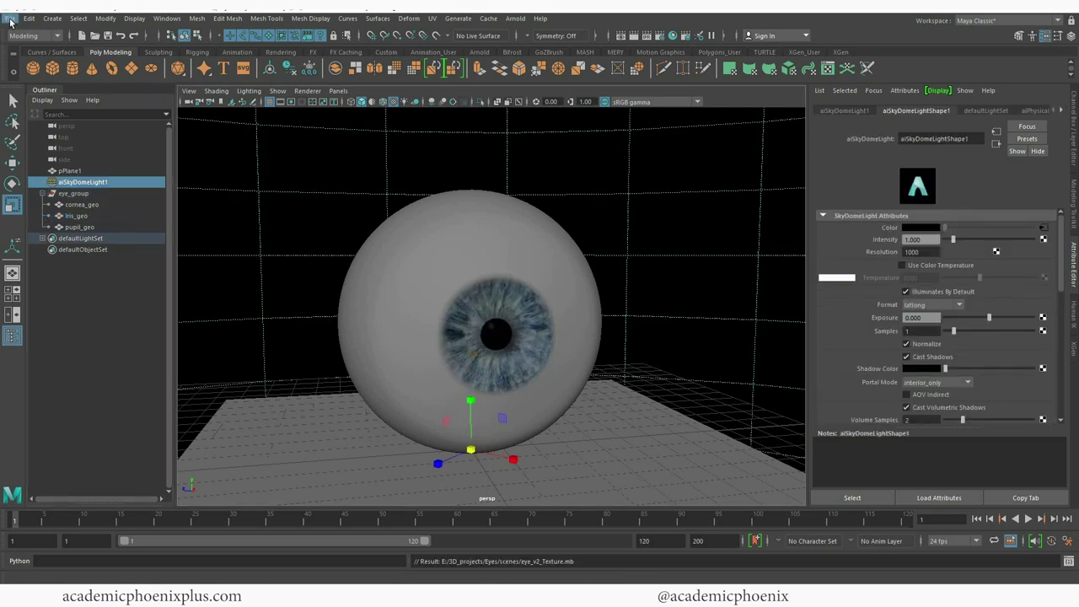
{"action": "left_click", "coordinate": [10, 18]}
{"action": "left_click", "coordinate": [28, 38]}
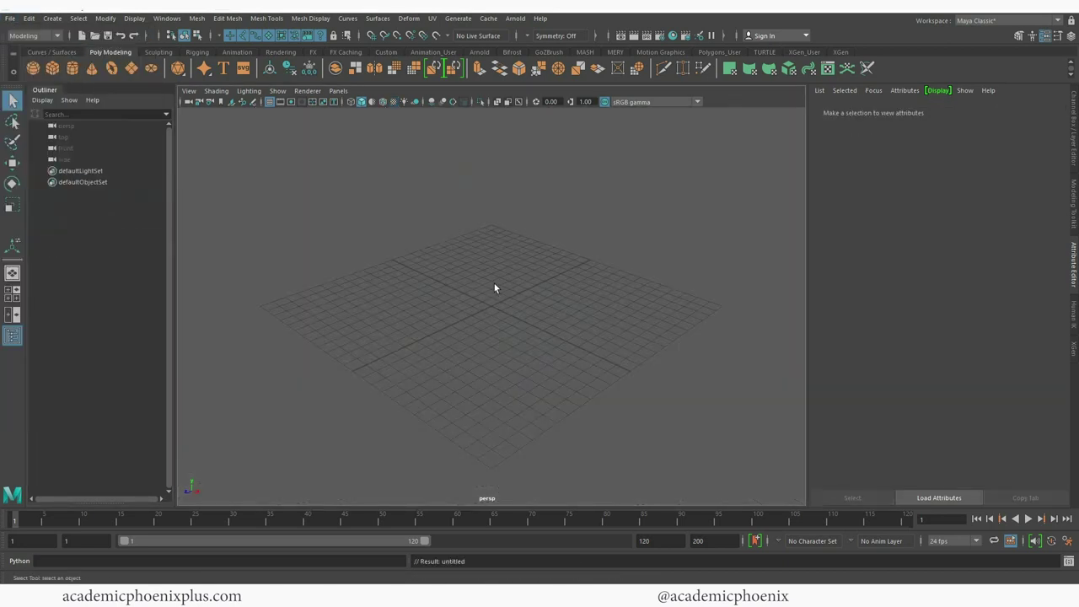
In the Content Browser's Paint Effects examples, pick the roots.mel brush from the Trees folder.
{"action": "left_click", "coordinate": [173, 19]}
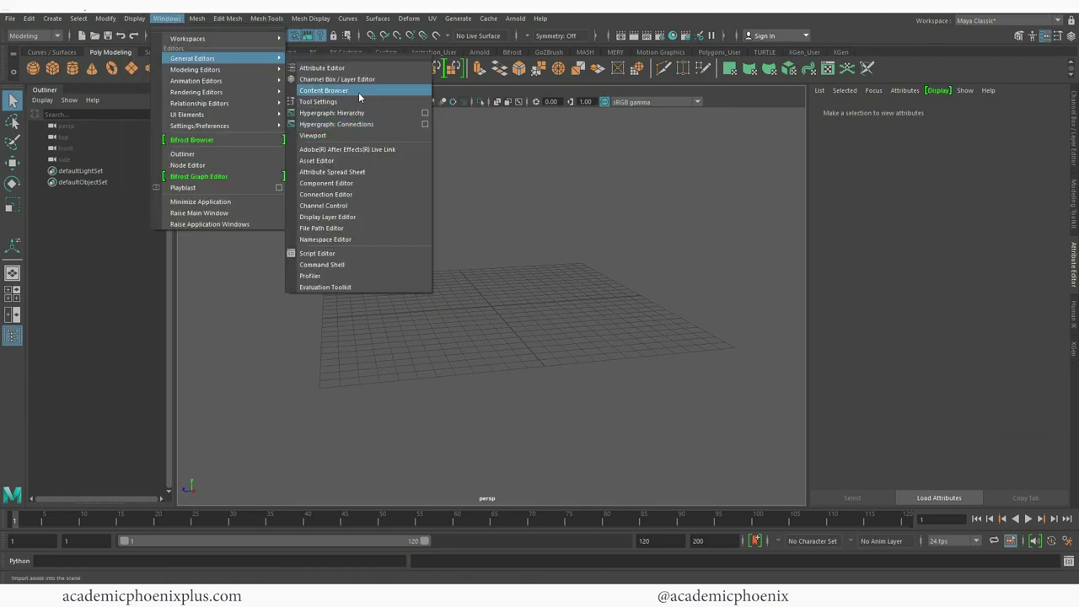
{"action": "left_click", "coordinate": [358, 91]}
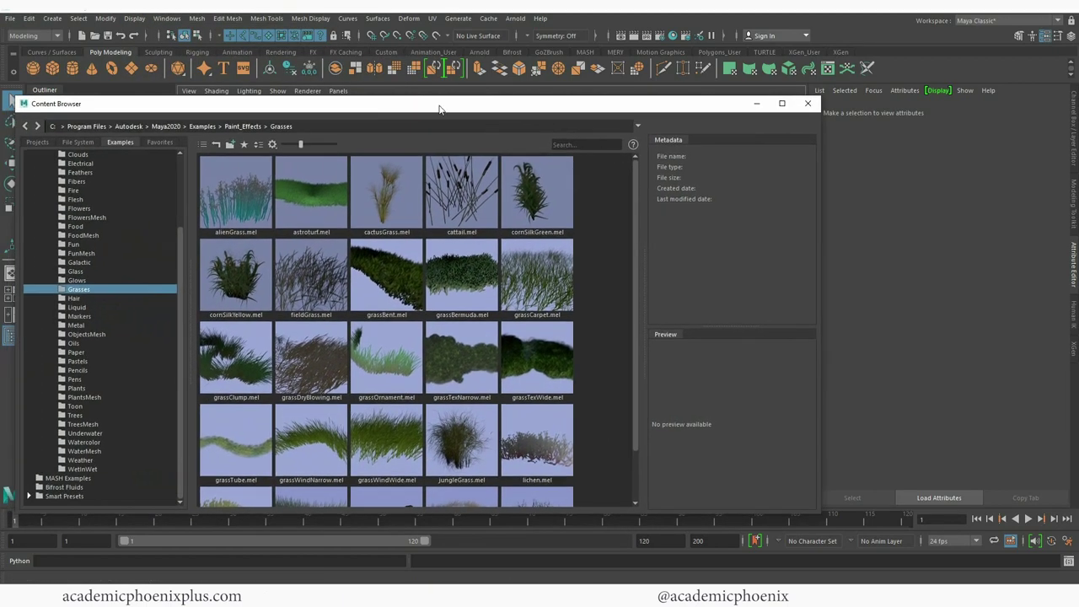
{"action": "scroll", "coordinate": [180, 287], "scroll_direction": "up", "scroll_amount": 2}
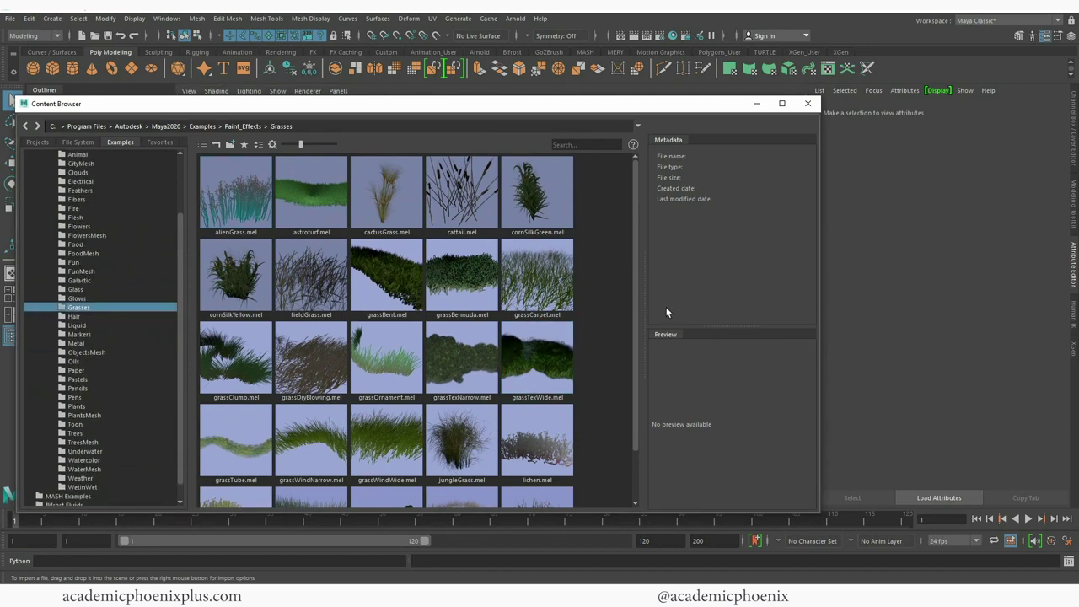
{"action": "left_click_drag", "start_coordinate": [634, 314], "coordinate": [623, 371]}
{"action": "left_click", "coordinate": [100, 433]}
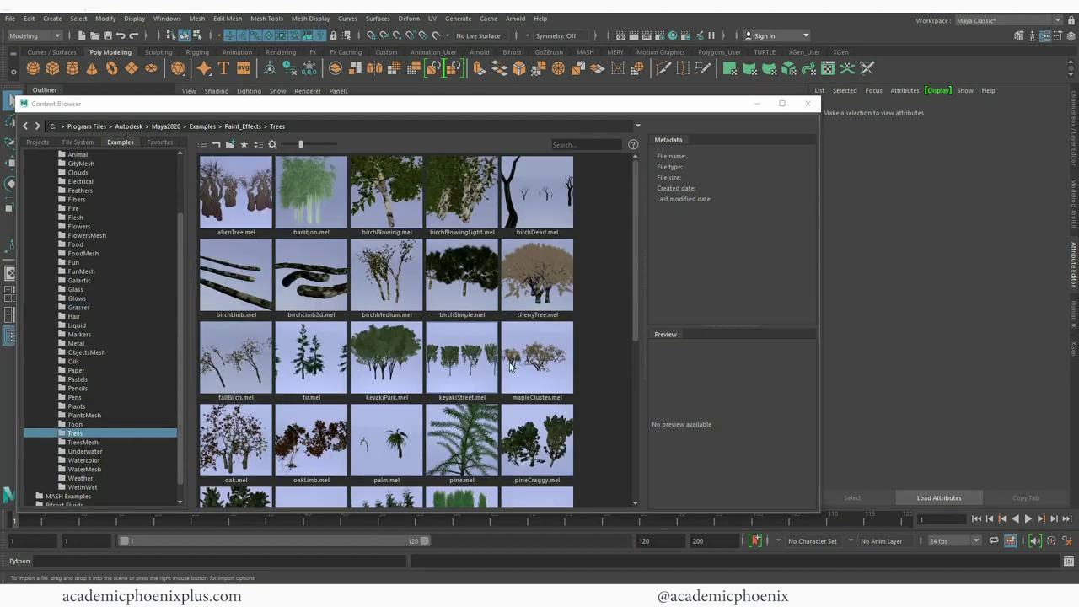
{"action": "scroll", "coordinate": [631, 362], "scroll_direction": "down", "scroll_amount": 5}
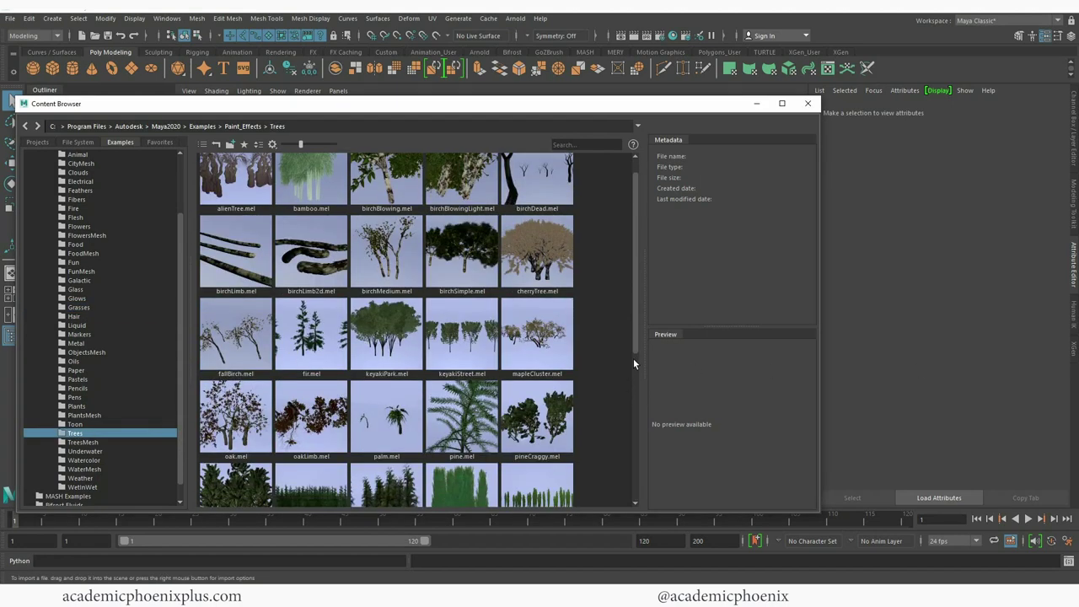
{"action": "left_click", "coordinate": [461, 316]}
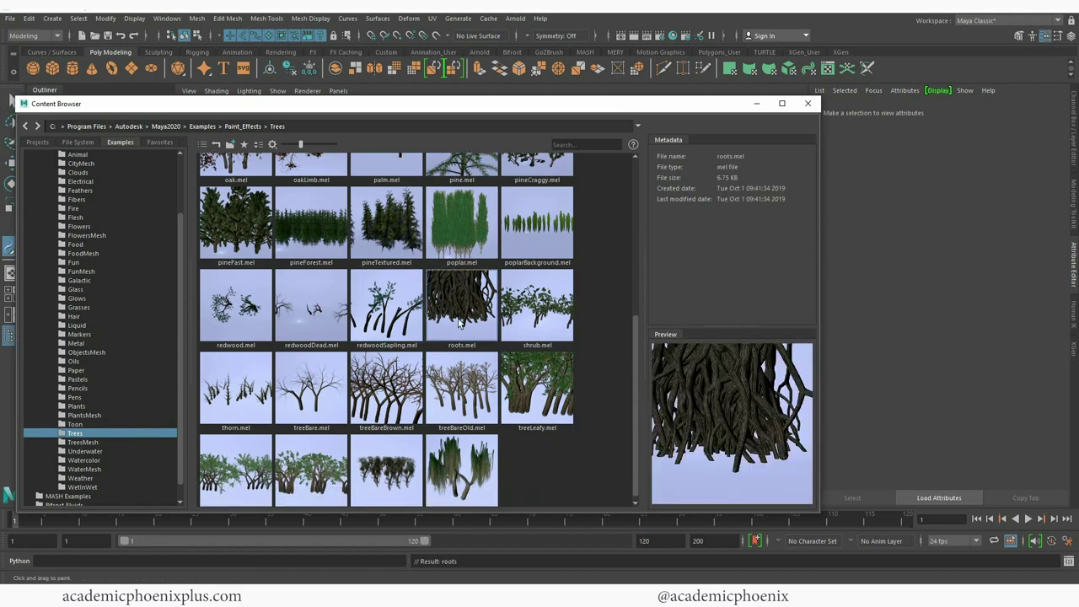
Paint one long roots stroke across the grid and convert the Paint Effects stroke to polygons.
{"action": "left_click", "coordinate": [757, 104]}
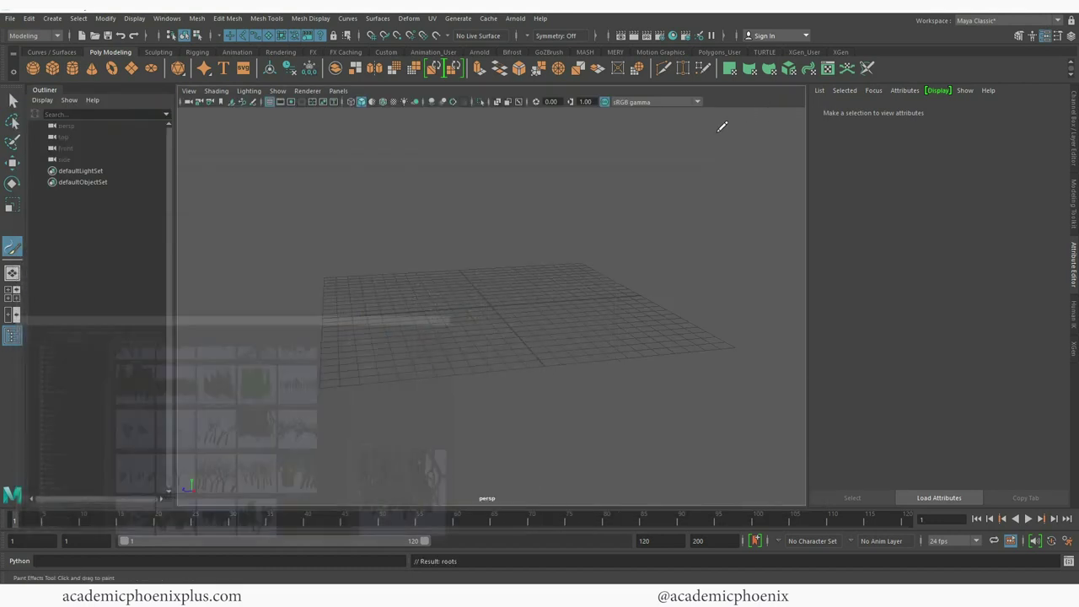
{"action": "left_click_drag", "start_coordinate": [393, 315], "coordinate": [606, 291]}
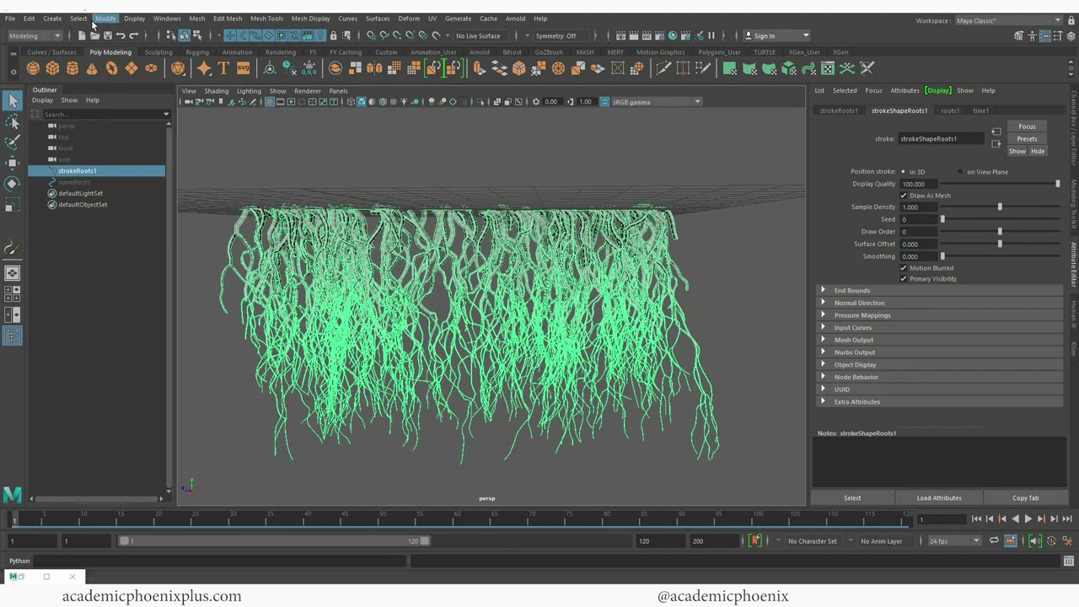
{"action": "left_click", "coordinate": [52, 19]}
{"action": "mouse_move", "coordinate": [114, 18]}
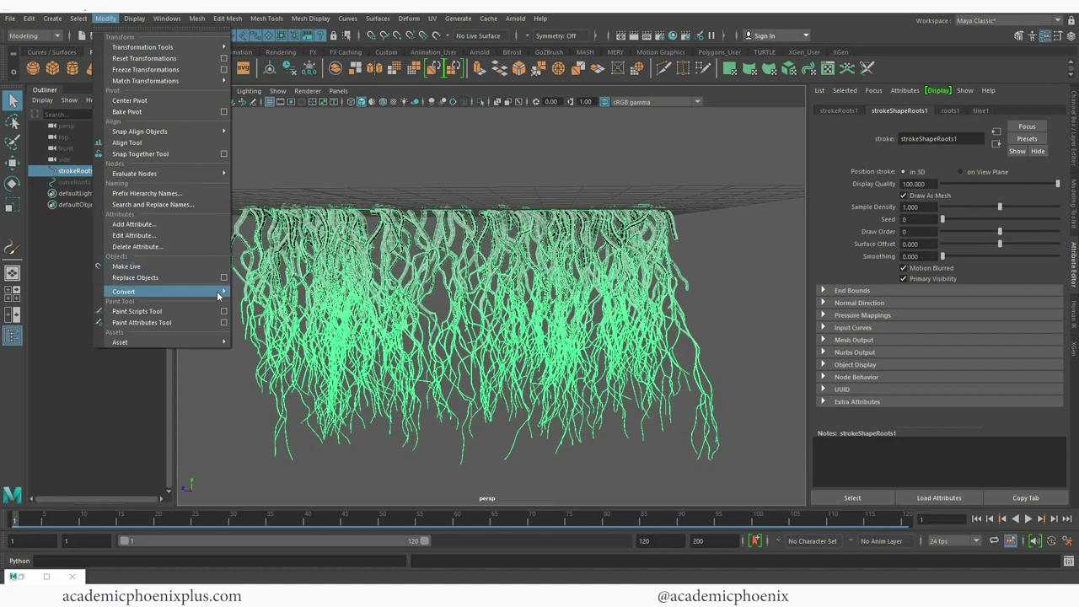
{"action": "mouse_move", "coordinate": [161, 292]}
{"action": "left_click", "coordinate": [311, 403]}
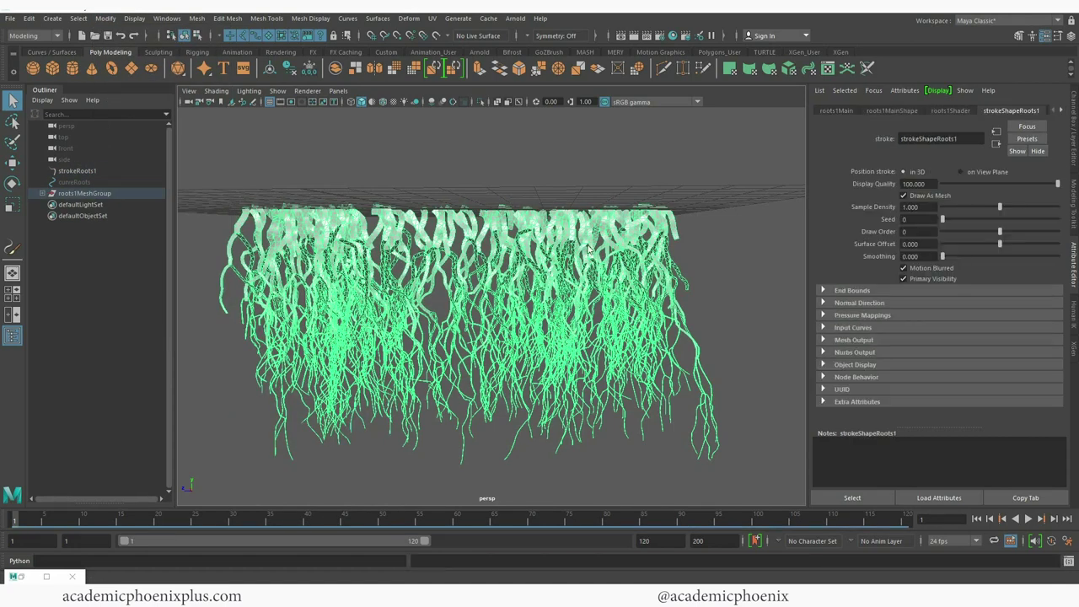
Assign a new aiStandardSurface material to the roots mesh and set its base colour to a muted dark red.
{"action": "right_click", "coordinate": [589, 247]}
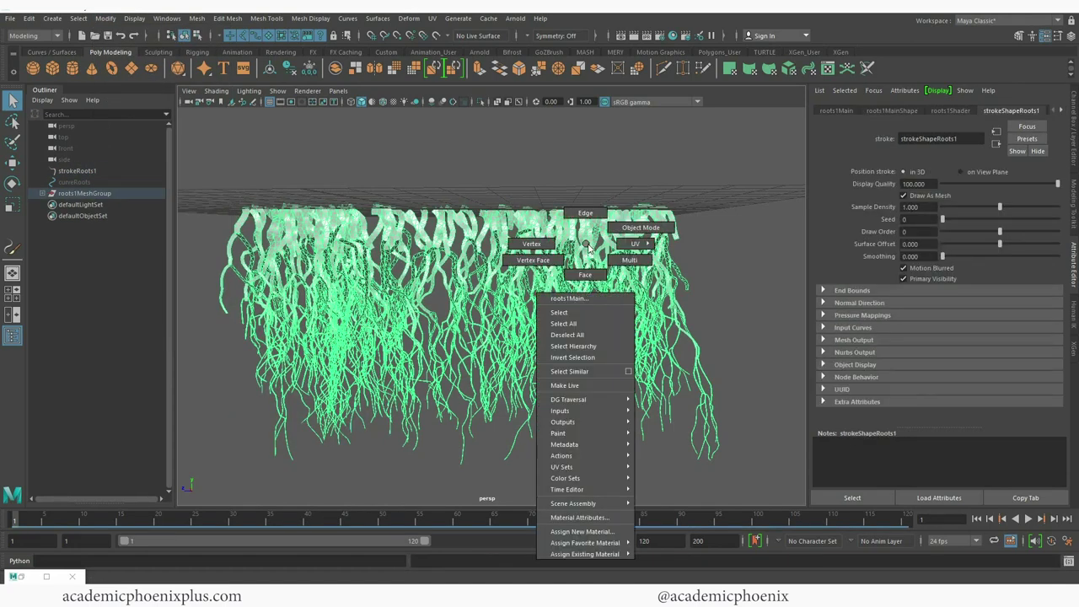
{"action": "left_click", "coordinate": [577, 531]}
{"action": "left_click", "coordinate": [390, 288]}
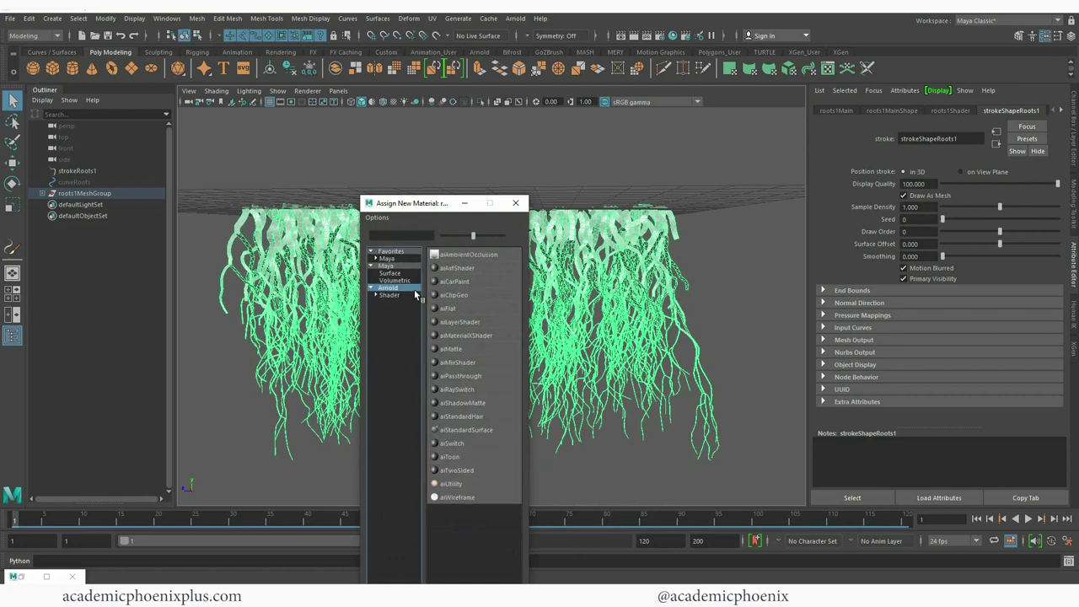
{"action": "left_click", "coordinate": [477, 430]}
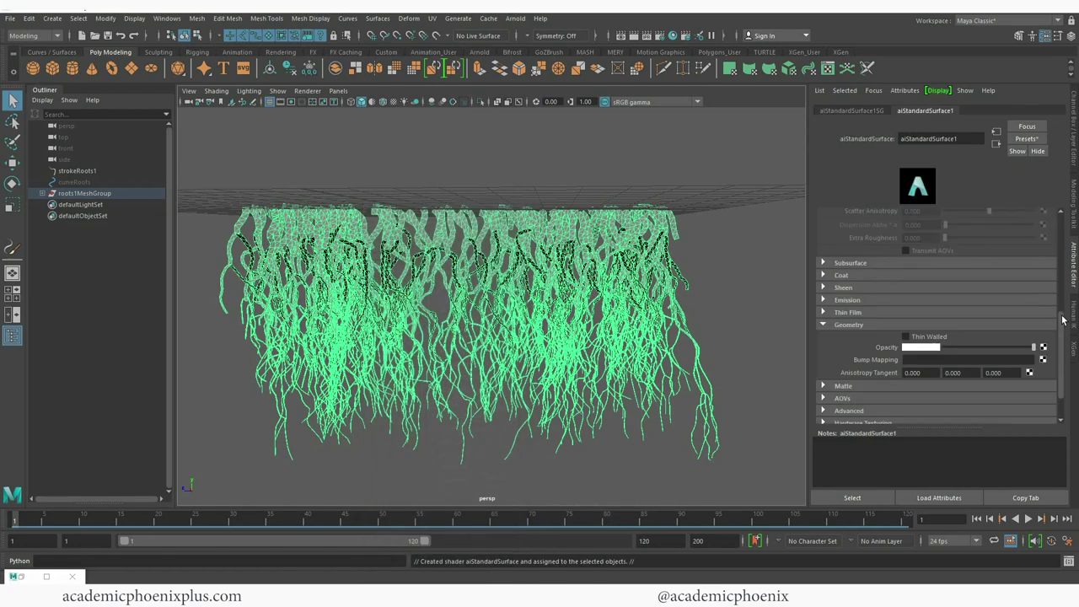
{"action": "left_click_drag", "start_coordinate": [1063, 321], "coordinate": [1075, 217]}
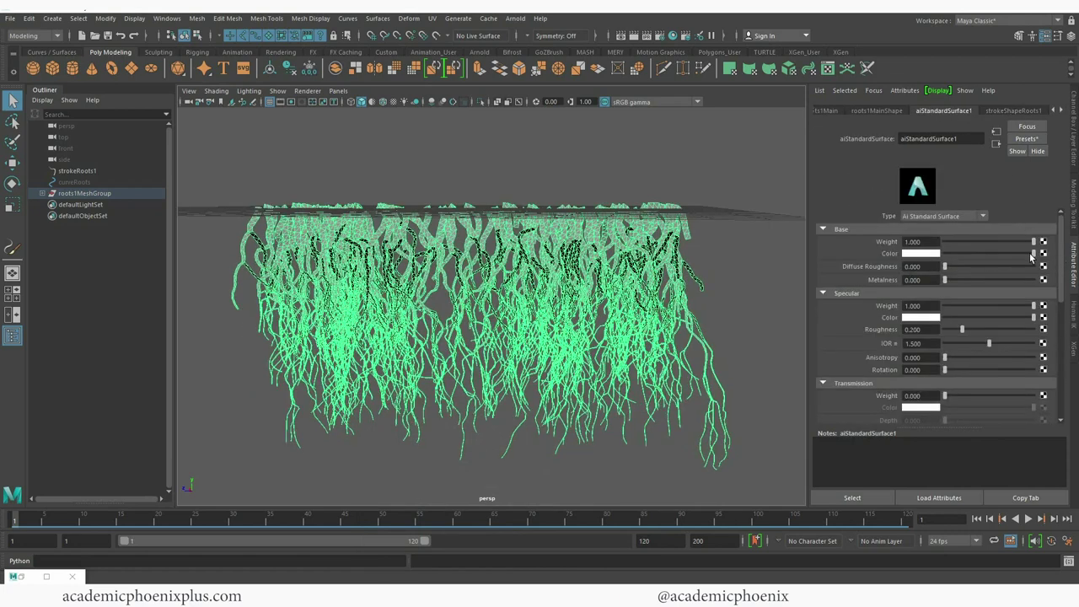
{"action": "left_click", "coordinate": [931, 253]}
{"action": "left_click_drag", "start_coordinate": [929, 297], "coordinate": [942, 297]}
{"action": "left_click", "coordinate": [742, 257]}
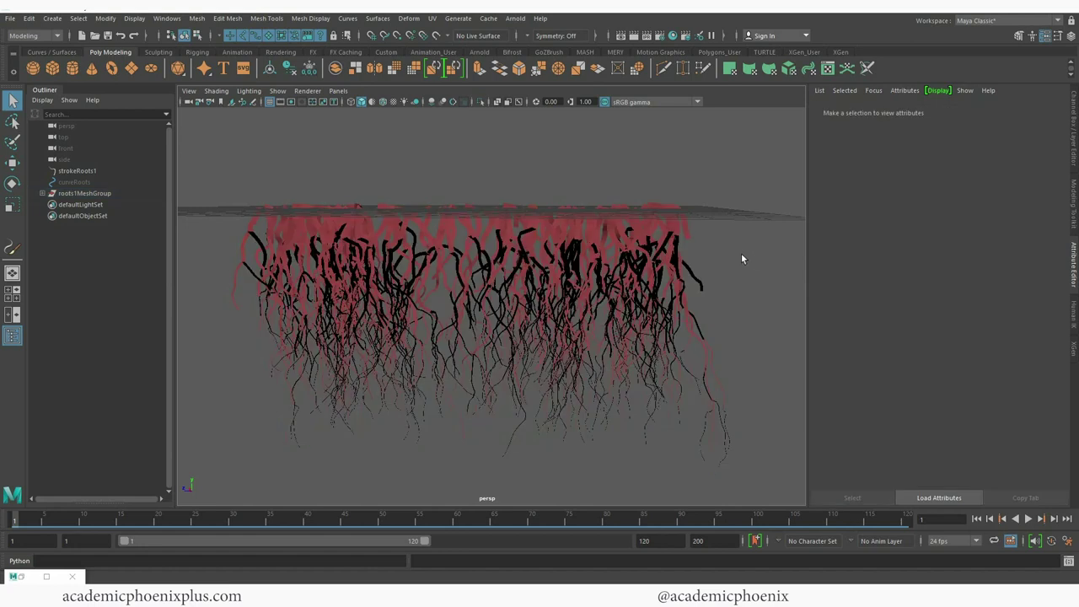
Light the scene with an Arnold Physical Sky and check the roots in the Arnold RenderView.
{"action": "left_click", "coordinate": [515, 17]}
{"action": "mouse_move", "coordinate": [548, 76]}
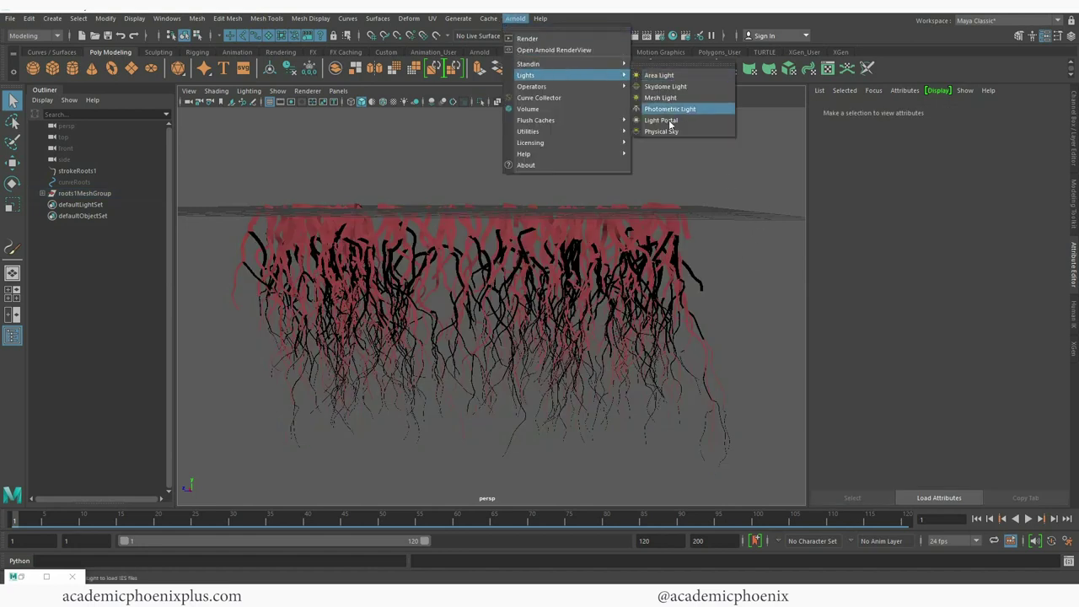
{"action": "left_click", "coordinate": [660, 132]}
{"action": "left_click", "coordinate": [515, 18]}
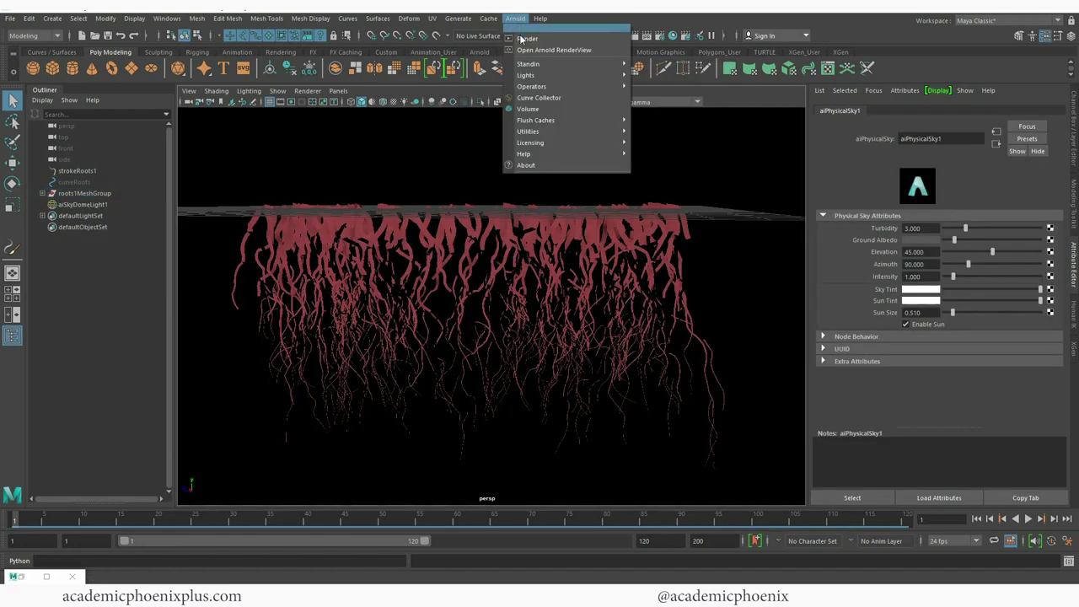
{"action": "left_click", "coordinate": [493, 181]}
{"action": "left_click", "coordinate": [1058, 13]}
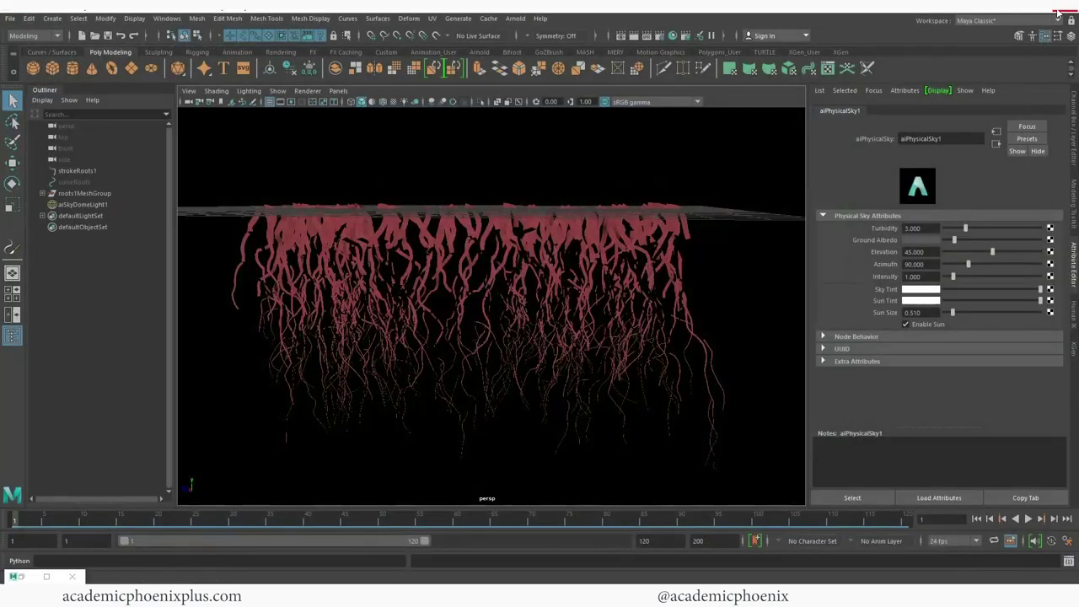
Set the sky dome light's Camera visibility to 0 to hide the sky from the render background.
{"action": "left_click", "coordinate": [731, 271]}
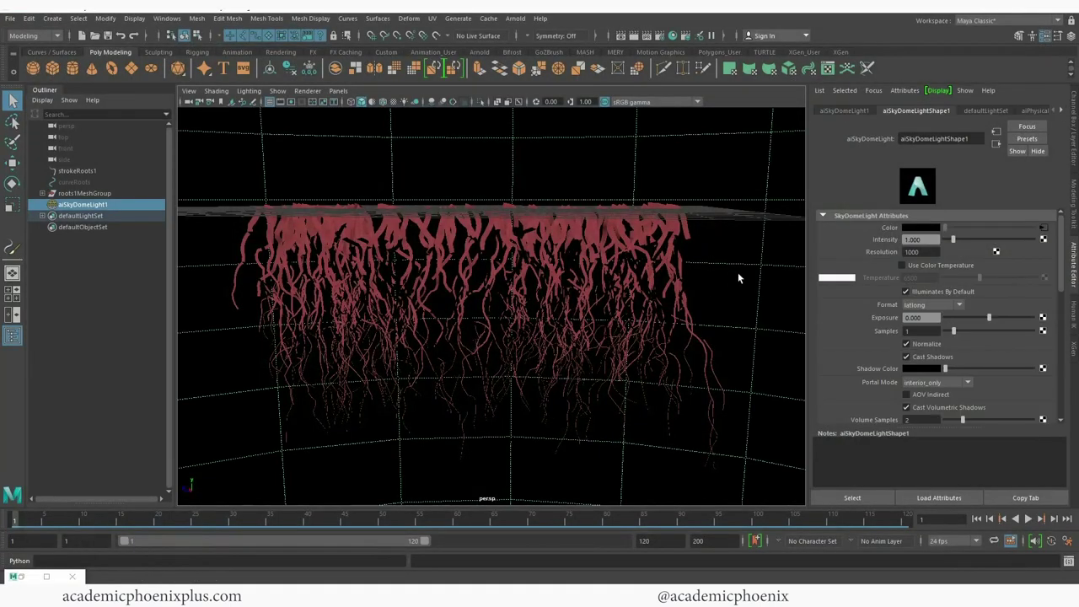
{"action": "scroll", "coordinate": [874, 244], "scroll_direction": "down", "scroll_amount": 5}
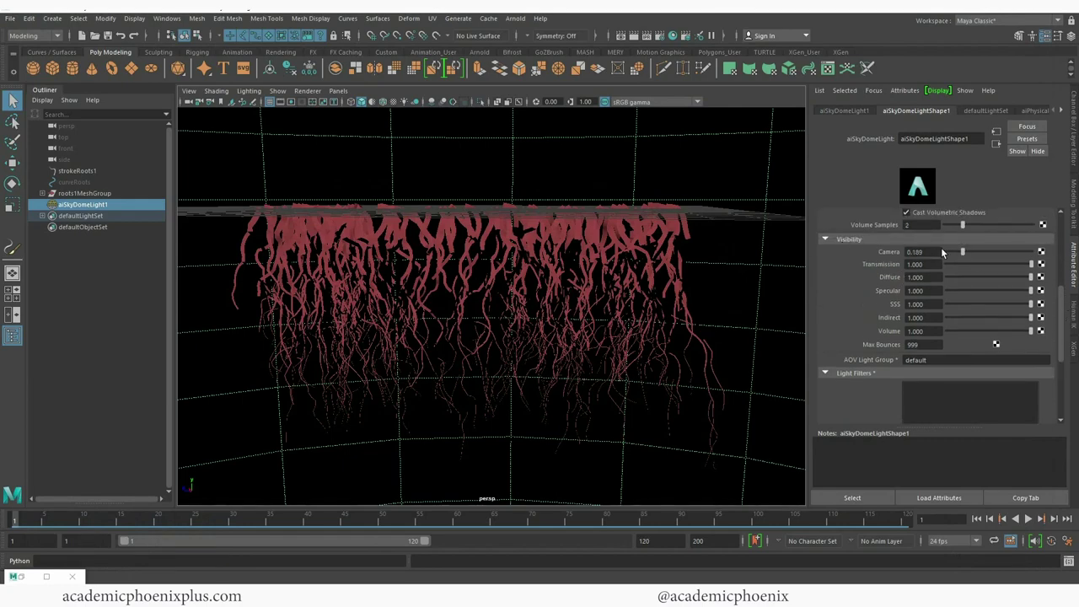
{"action": "mouse_move", "coordinate": [531, 289]}
{"action": "left_mouse_down", "text": "alt"}
{"action": "mouse_move", "coordinate": [528, 277]}
{"action": "mouse_move", "coordinate": [513, 286]}
{"action": "mouse_move", "coordinate": [520, 303]}
{"action": "left_mouse_up", "text": "alt"}
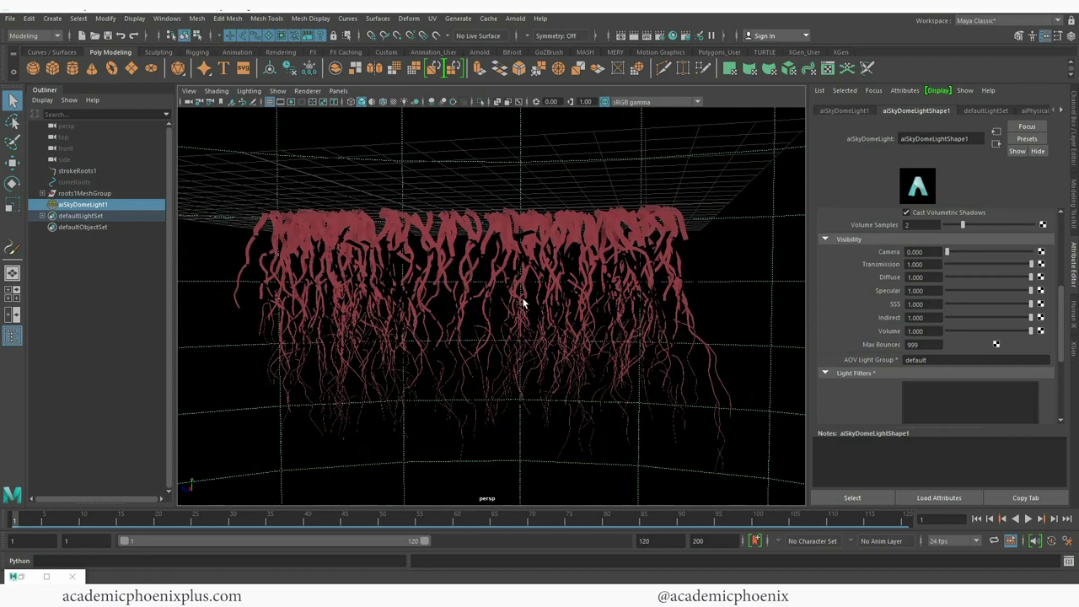
Frame the roots in the side view, render them through the sideShape camera and inspect the alpha channel.
{"action": "key", "text": "space"}
{"action": "key", "text": "space"}
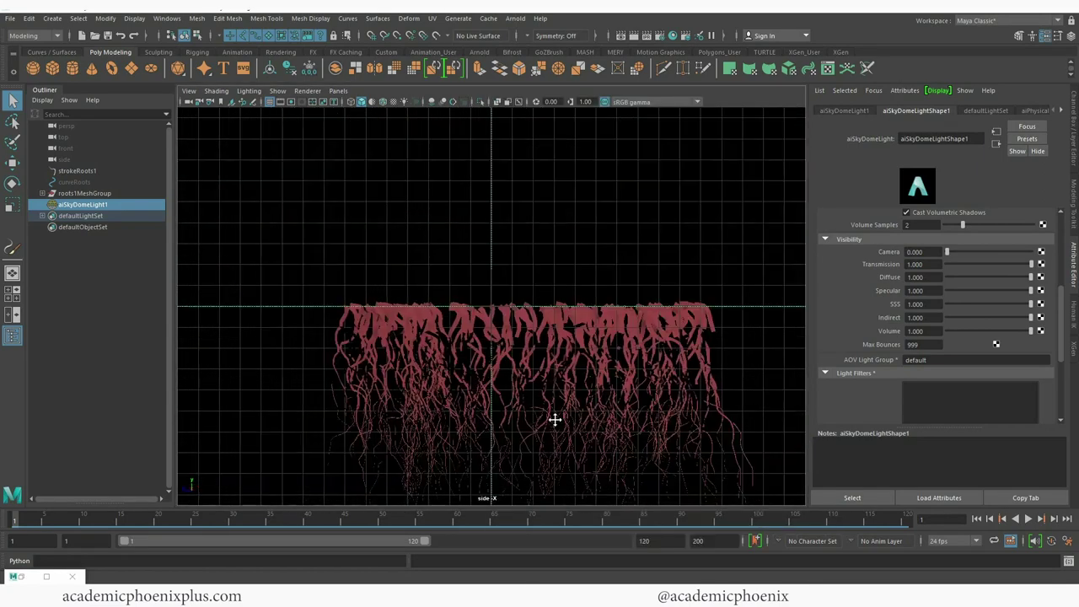
{"action": "middle_click_drag", "start_coordinate": [554, 422], "coordinate": [522, 323], "text": "alt"}
{"action": "right_click_drag", "start_coordinate": [523, 322], "coordinate": [633, 362], "text": "alt"}
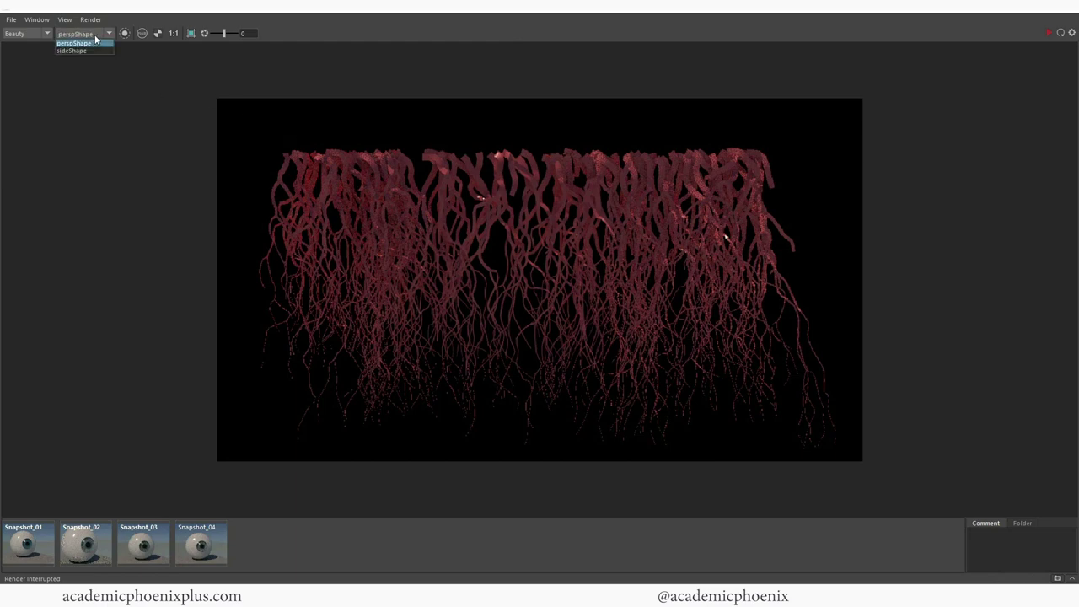
{"action": "left_click", "coordinate": [84, 51]}
{"action": "left_click", "coordinate": [158, 34]}
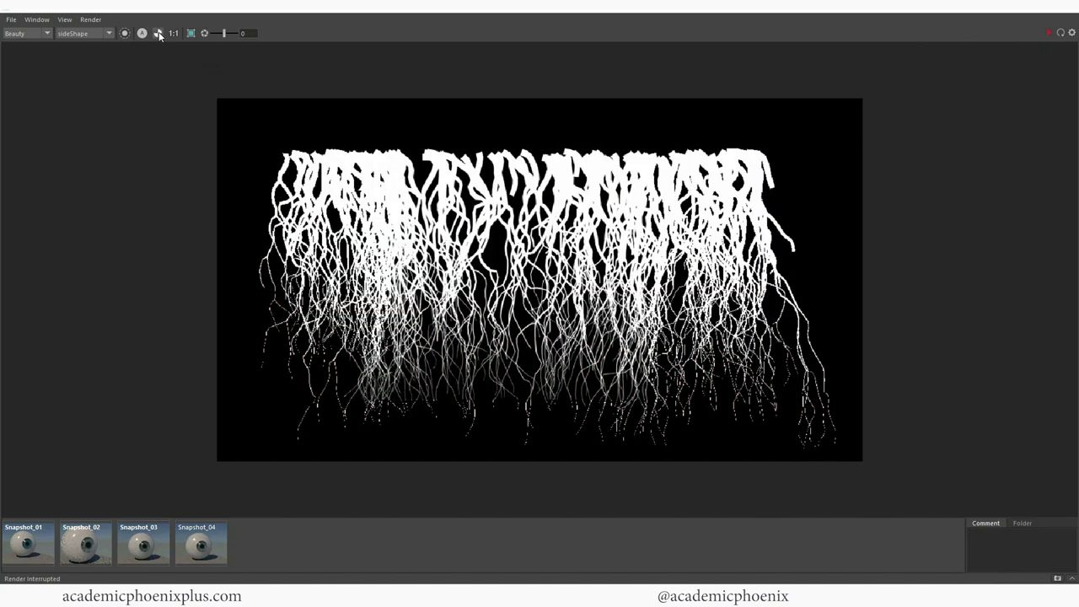
{"action": "left_click", "coordinate": [159, 33]}
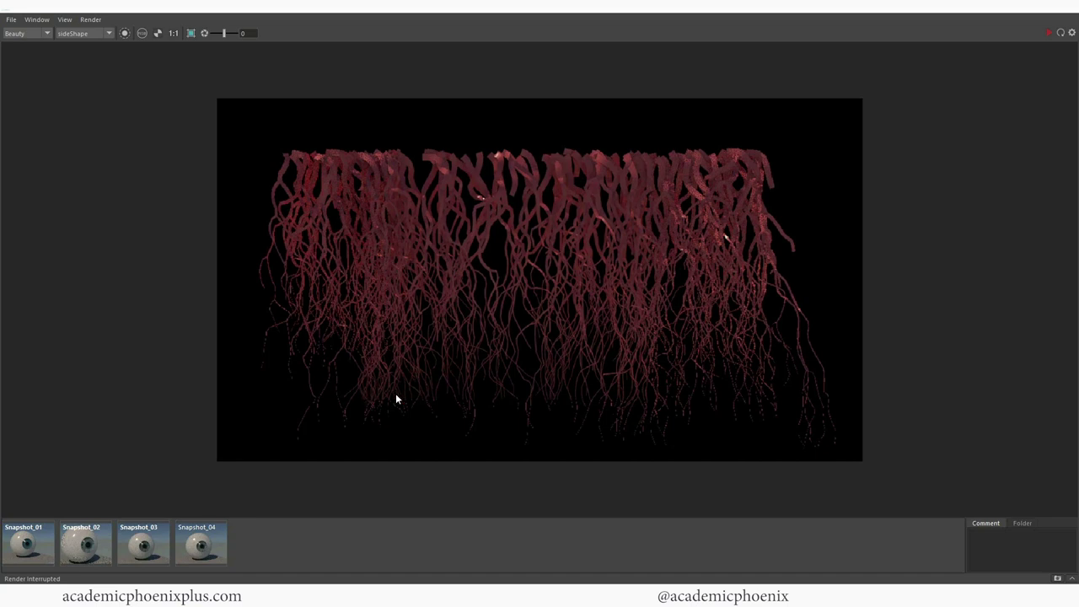
Choose the HD_720 image size preset in the render settings for the roots scene.
{"action": "left_click", "coordinate": [1015, 11]}
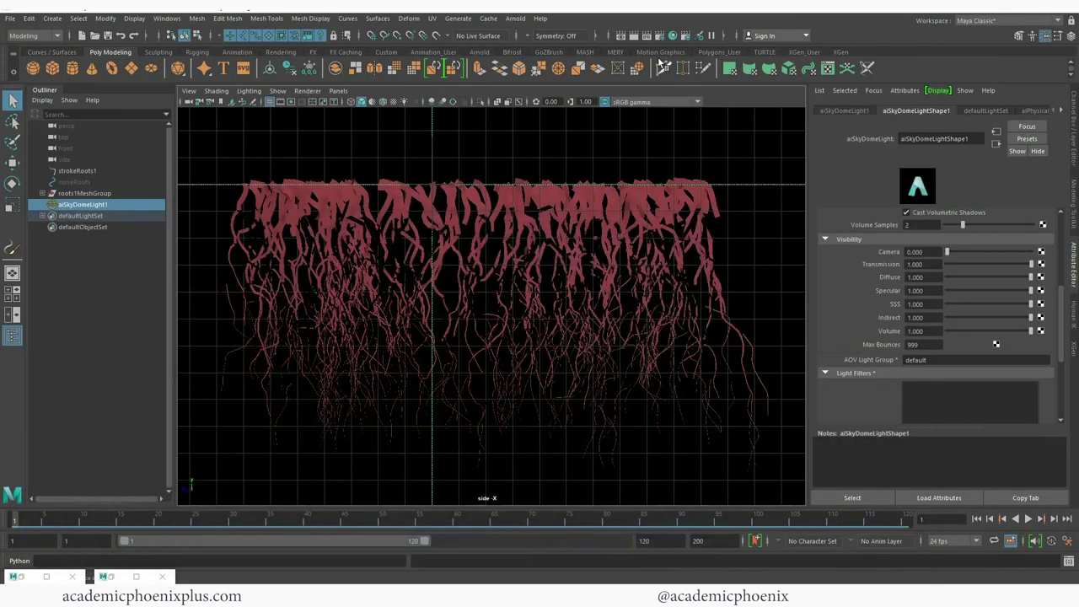
{"action": "left_click", "coordinate": [659, 35]}
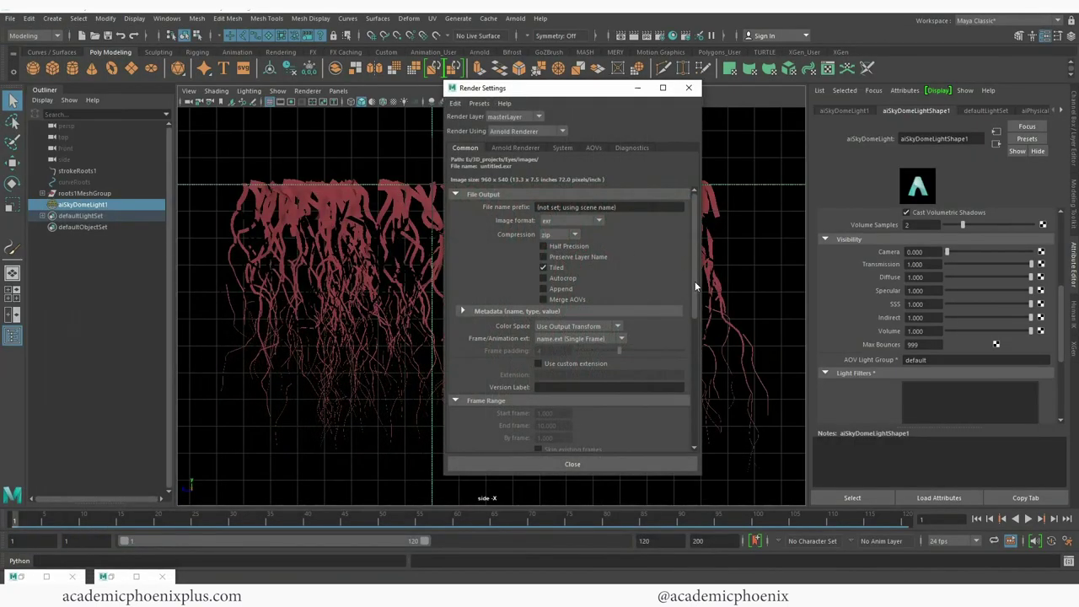
{"action": "left_click_drag", "start_coordinate": [695, 287], "coordinate": [687, 418]}
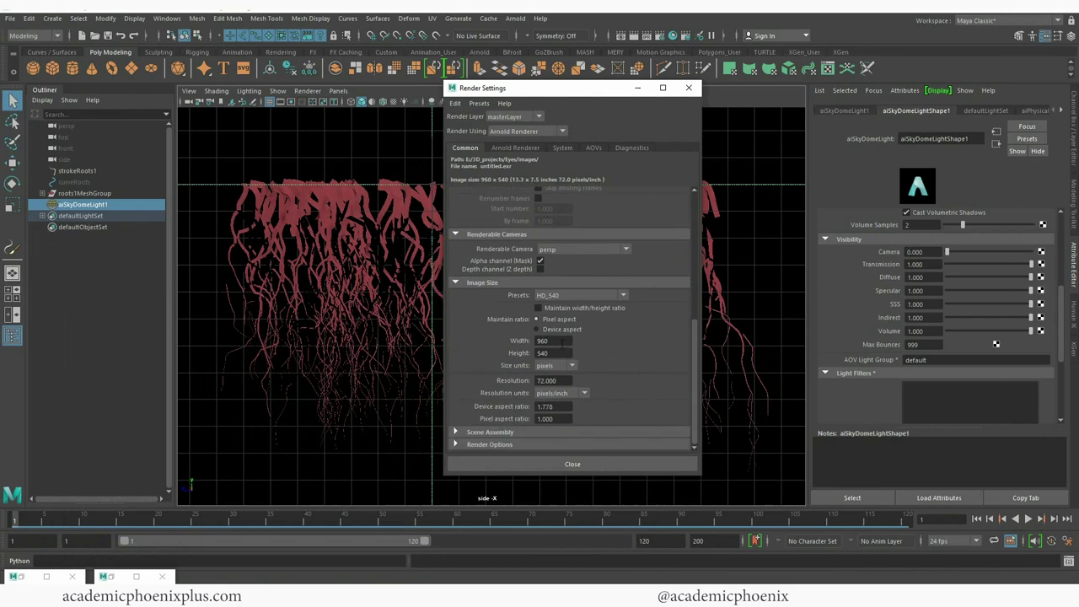
{"action": "left_click", "coordinate": [578, 296]}
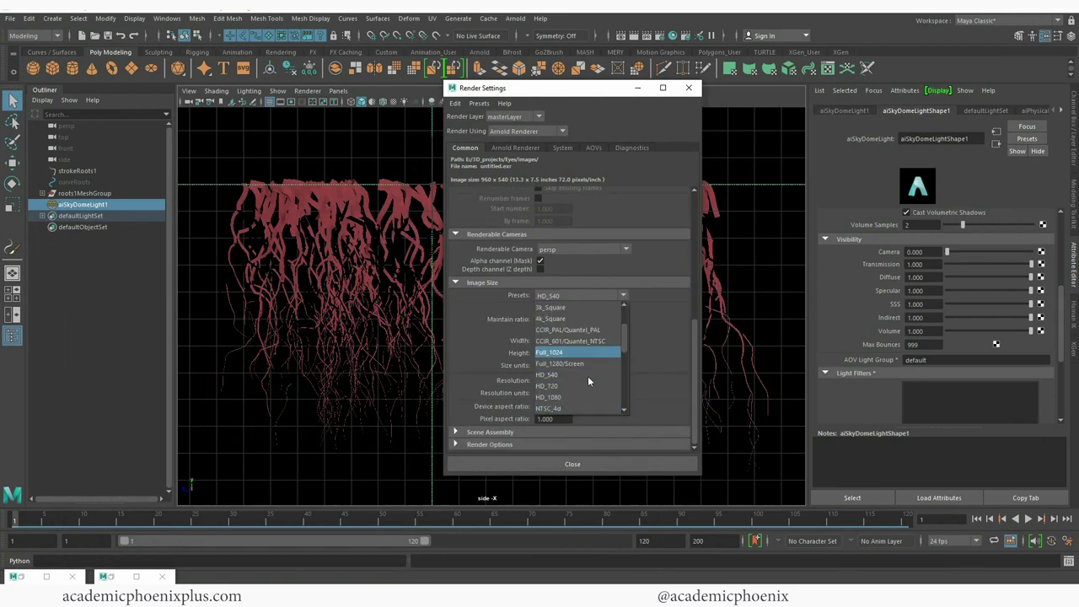
{"action": "left_click", "coordinate": [568, 384]}
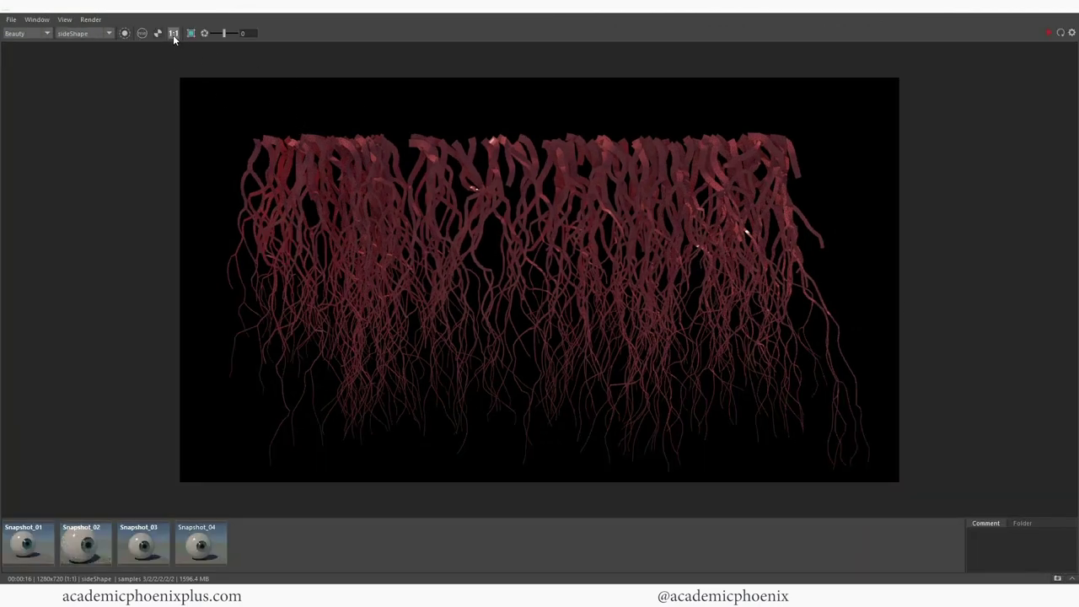
Save the HD roots render in the project's images folder as veinsReference.png.
{"action": "left_click", "coordinate": [11, 18]}
{"action": "left_click", "coordinate": [25, 29]}
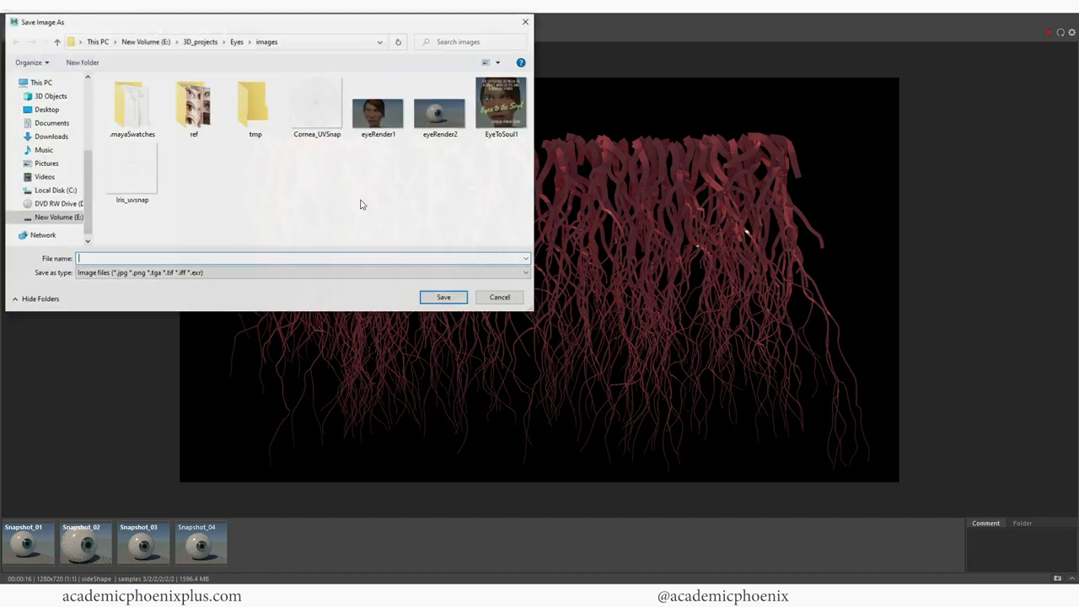
{"action": "type", "text": "veinsReference.png"}
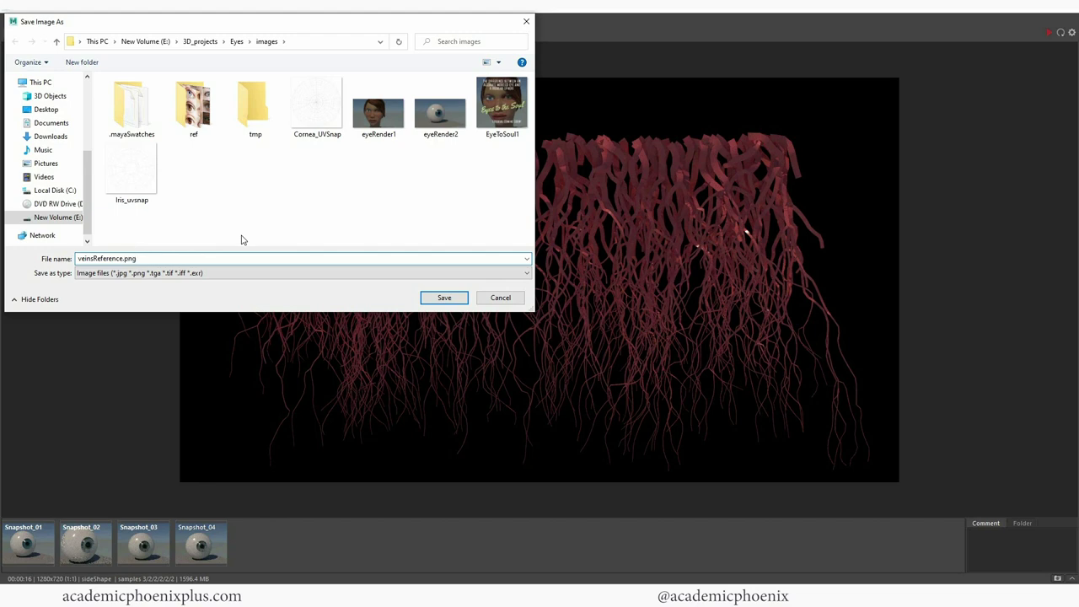
{"action": "key", "text": "Return"}
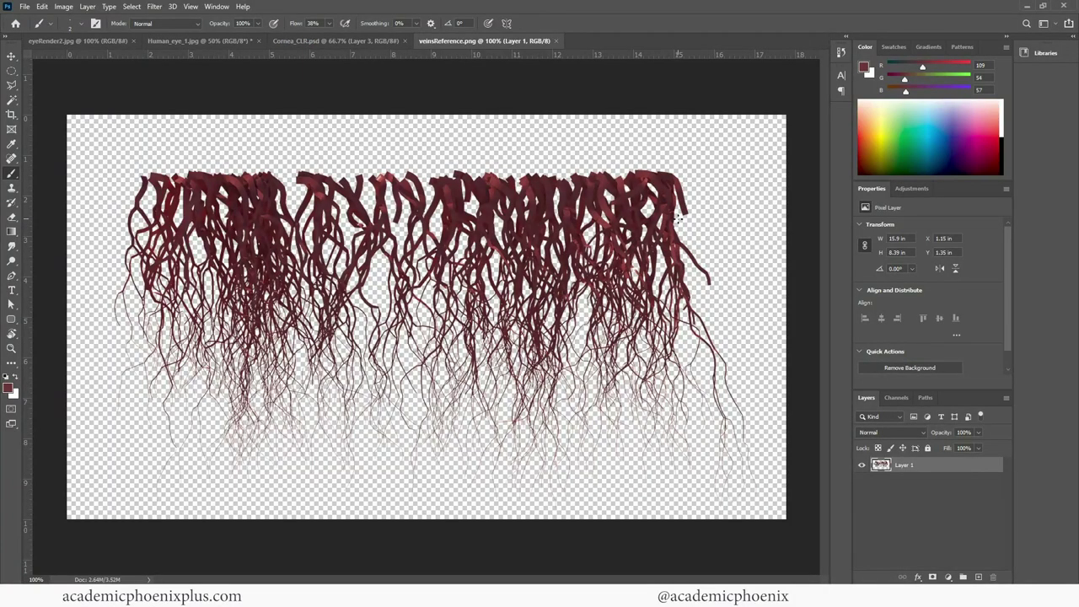
Switch to Photoshop, copy the whole veinsReference.png image into Cornea_CLR.psd and move it over the upper part of the eye map.
{"action": "right_click", "coordinate": [519, 43]}
{"action": "key", "text": "Escape"}
{"action": "key", "text": "ctrl+a"}
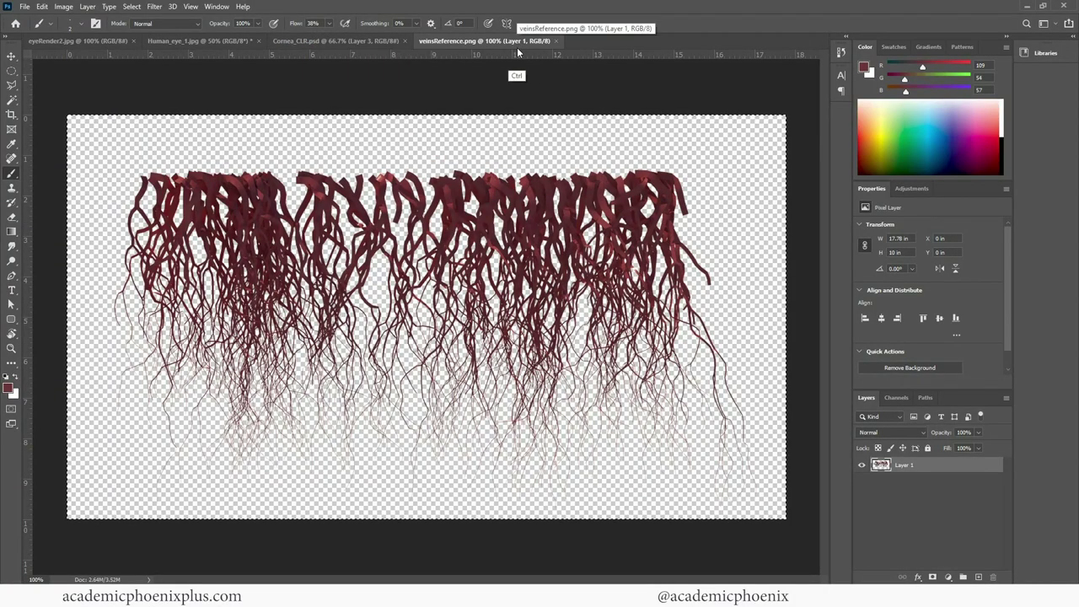
{"action": "left_click", "coordinate": [336, 41]}
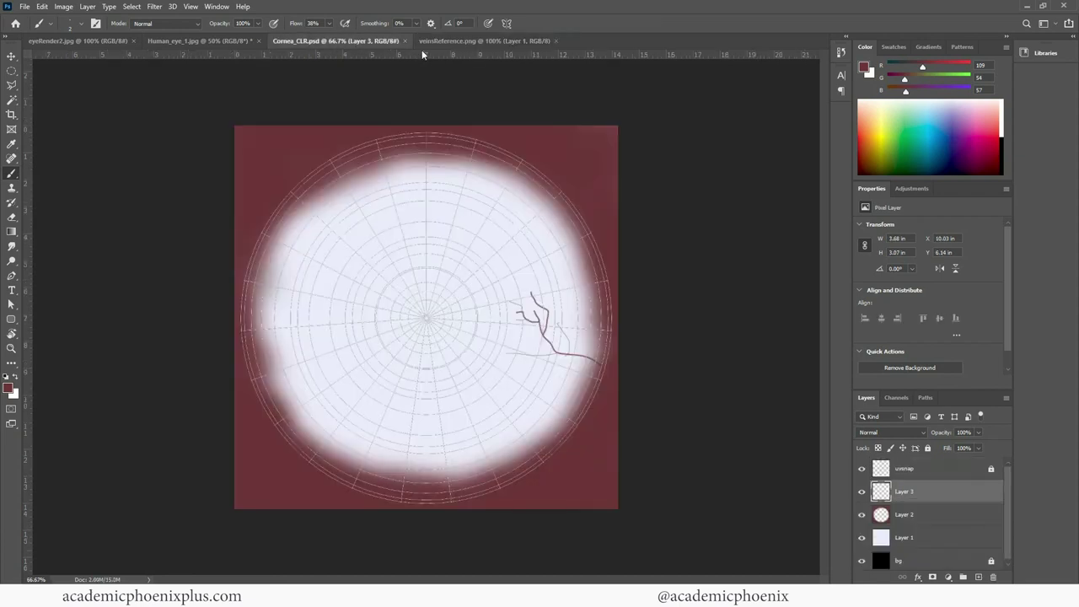
{"action": "key", "text": "ctrl+v"}
{"action": "key", "text": "v"}
{"action": "left_click_drag", "start_coordinate": [447, 262], "coordinate": [431, 175]}
Scale the pasted veins down to about 14.3 by 7.5 in and position them along the canvas's upper edge.
{"action": "key", "text": "ctrl+t"}
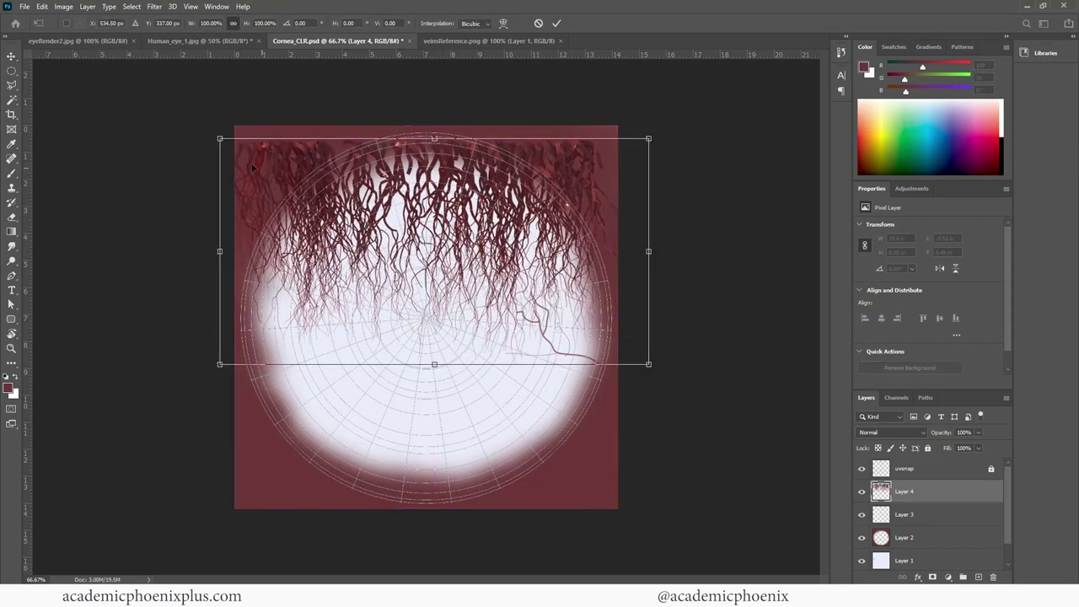
{"action": "left_click_drag", "start_coordinate": [220, 138], "coordinate": [258, 161]}
{"action": "left_click_drag", "start_coordinate": [402, 231], "coordinate": [398, 202]}
{"action": "key", "text": "Return"}
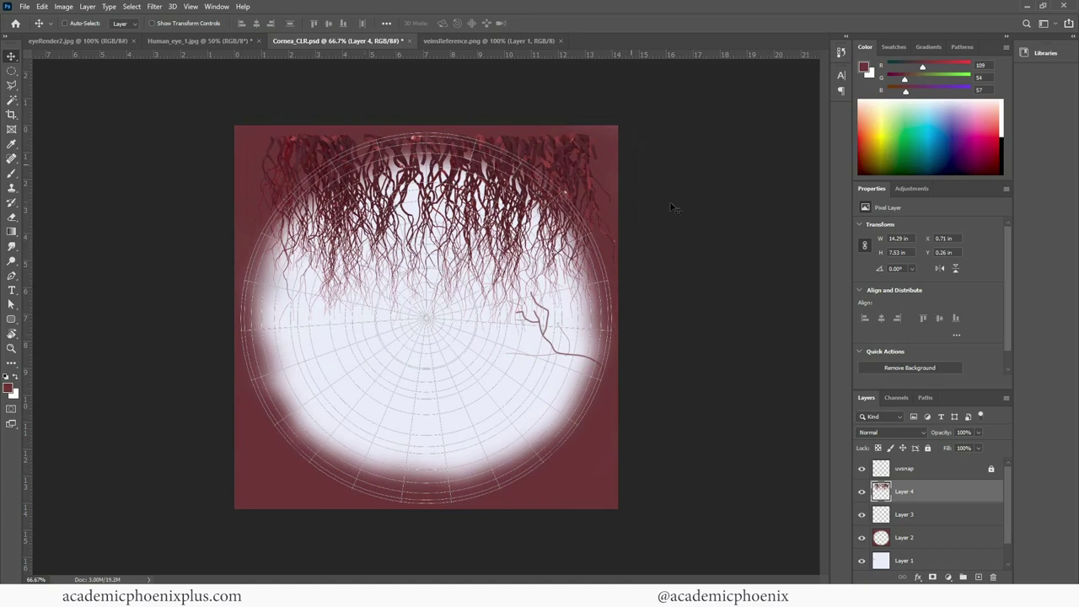
{"action": "mouse_move", "coordinate": [465, 236]}
{"action": "left_mouse_down"}
{"action": "mouse_move", "coordinate": [464, 218]}
{"action": "mouse_move", "coordinate": [465, 239]}
{"action": "left_mouse_up"}
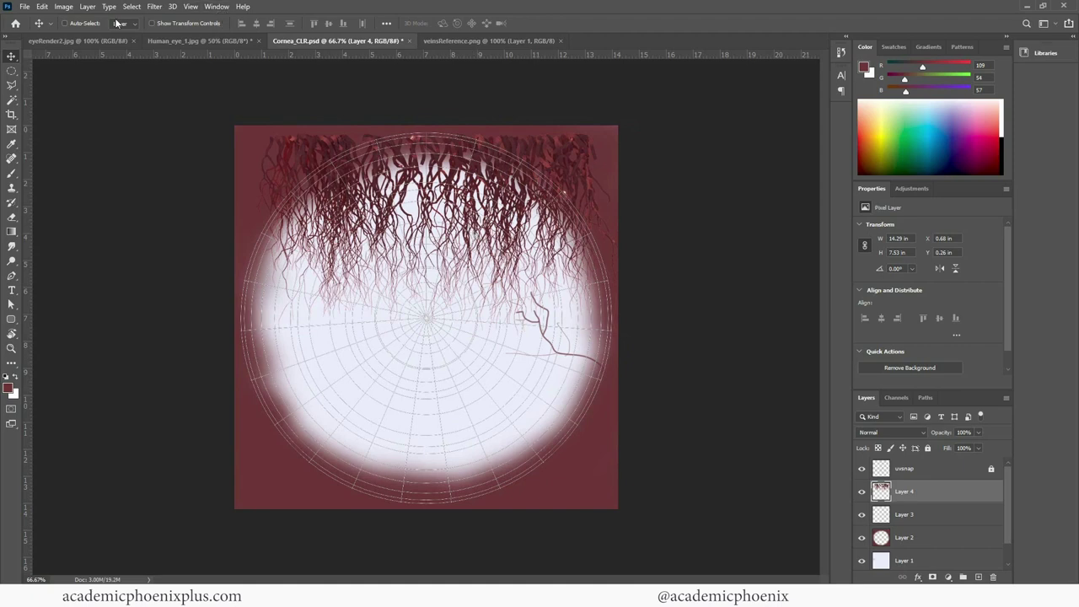
Warp the veins layer so its upper and lower edges arch upward around the eye's circular outline.
{"action": "key", "text": "alt+e"}
{"action": "mouse_move", "coordinate": [109, 263]}
{"action": "left_click", "coordinate": [237, 343]}
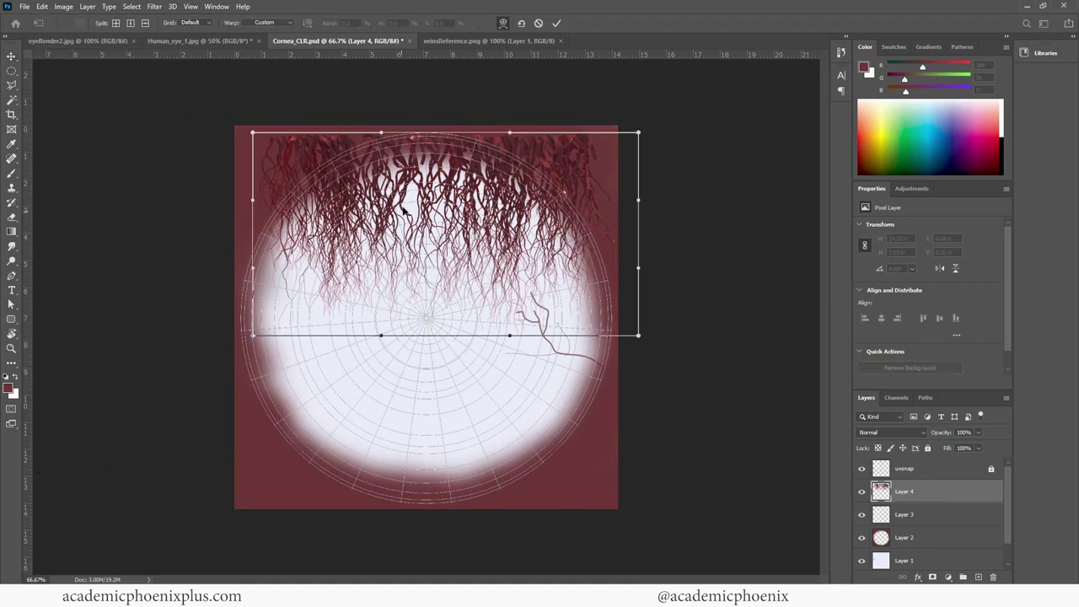
{"action": "left_click_drag", "start_coordinate": [403, 211], "coordinate": [389, 258]}
{"action": "left_click_drag", "start_coordinate": [382, 335], "coordinate": [370, 259]}
{"action": "left_click_drag", "start_coordinate": [510, 134], "coordinate": [511, 74]}
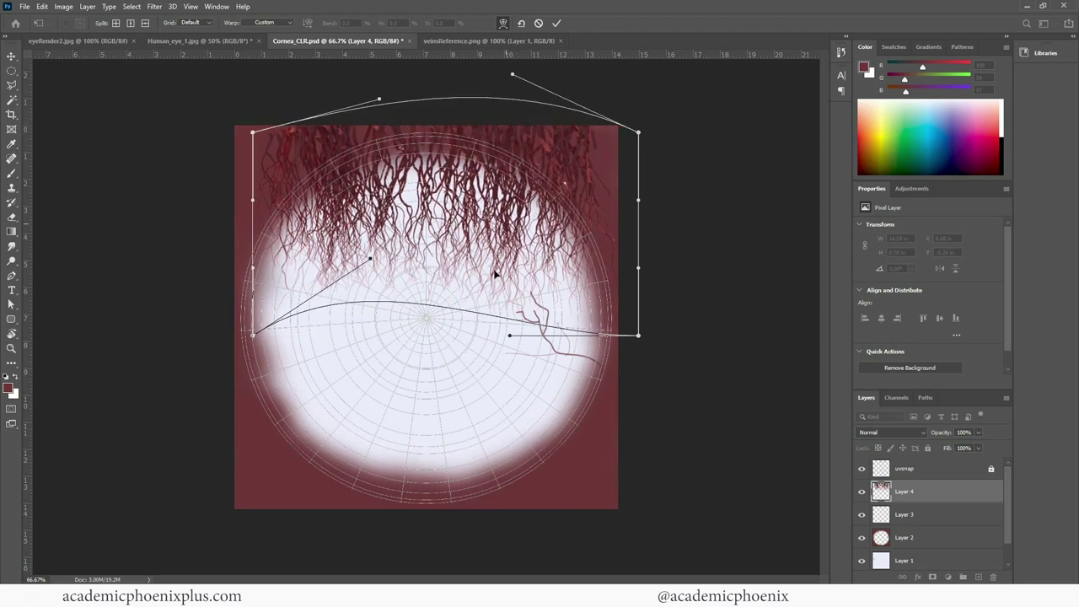
{"action": "left_click_drag", "start_coordinate": [511, 339], "coordinate": [512, 247]}
{"action": "left_click_drag", "start_coordinate": [379, 258], "coordinate": [369, 204]}
{"action": "left_click_drag", "start_coordinate": [380, 101], "coordinate": [372, 63]}
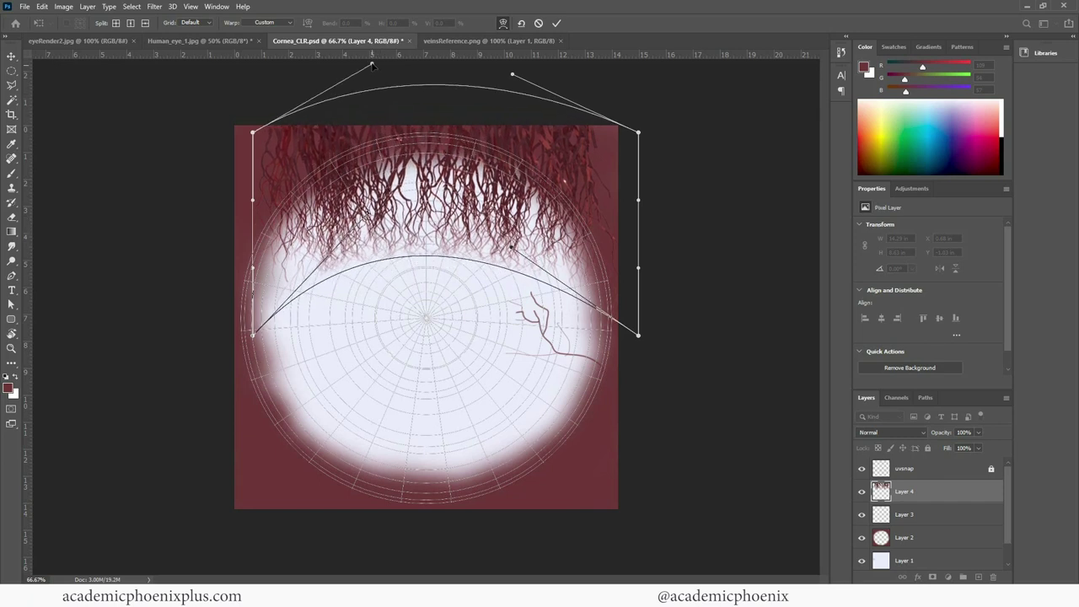
{"action": "left_click_drag", "start_coordinate": [512, 75], "coordinate": [513, 65]}
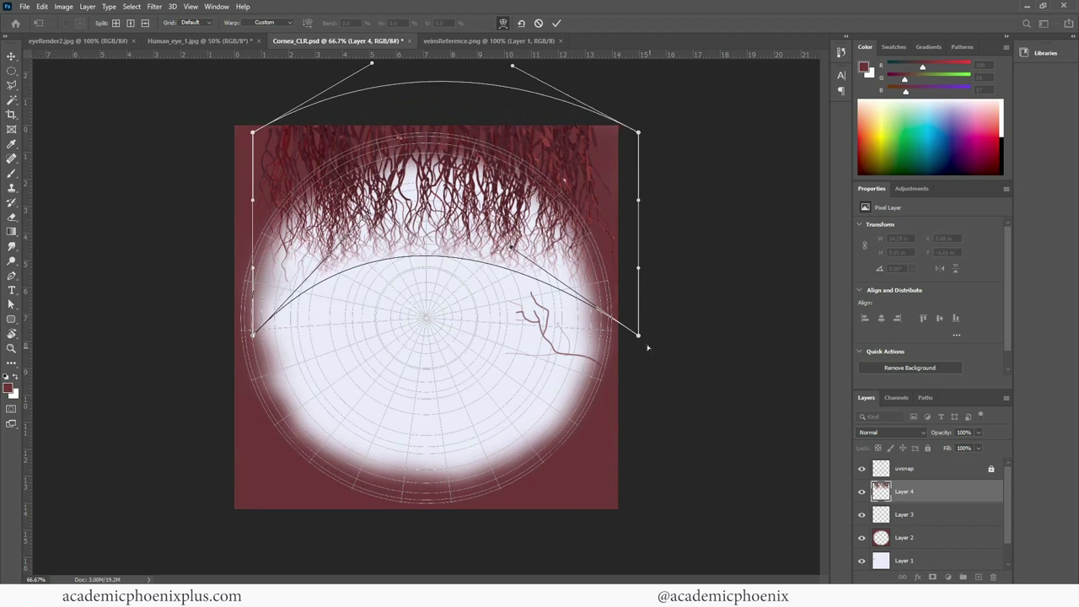
Pull the warp's lower corners inward and its upper corners outward so the veins fan around the eye, and apply the warp.
{"action": "left_click_drag", "start_coordinate": [638, 335], "coordinate": [601, 351]}
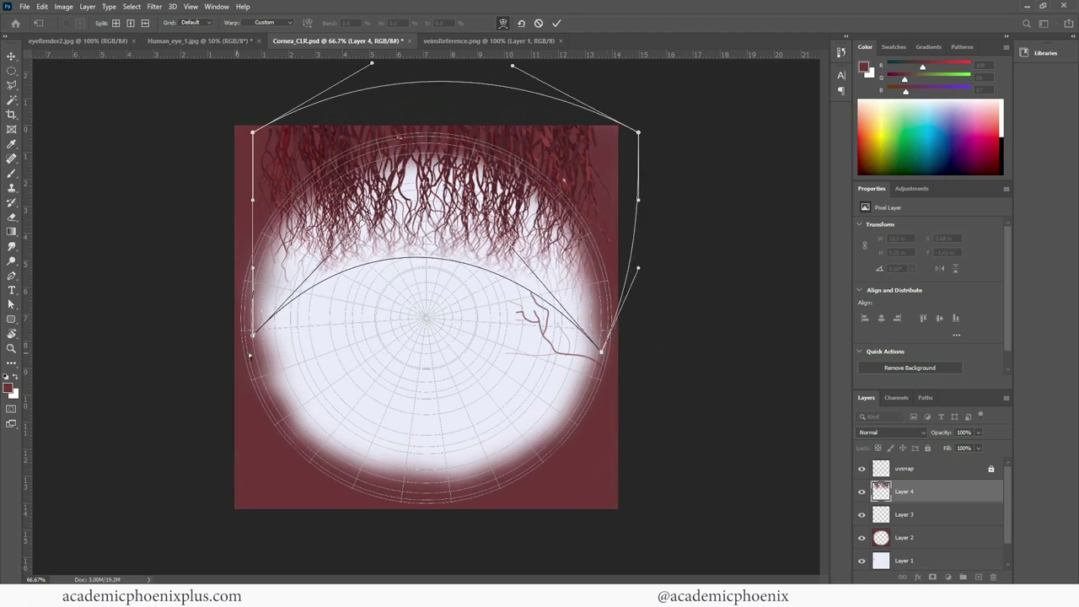
{"action": "left_click_drag", "start_coordinate": [253, 337], "coordinate": [303, 338]}
{"action": "left_click_drag", "start_coordinate": [640, 133], "coordinate": [695, 147]}
{"action": "left_click_drag", "start_coordinate": [252, 132], "coordinate": [195, 151]}
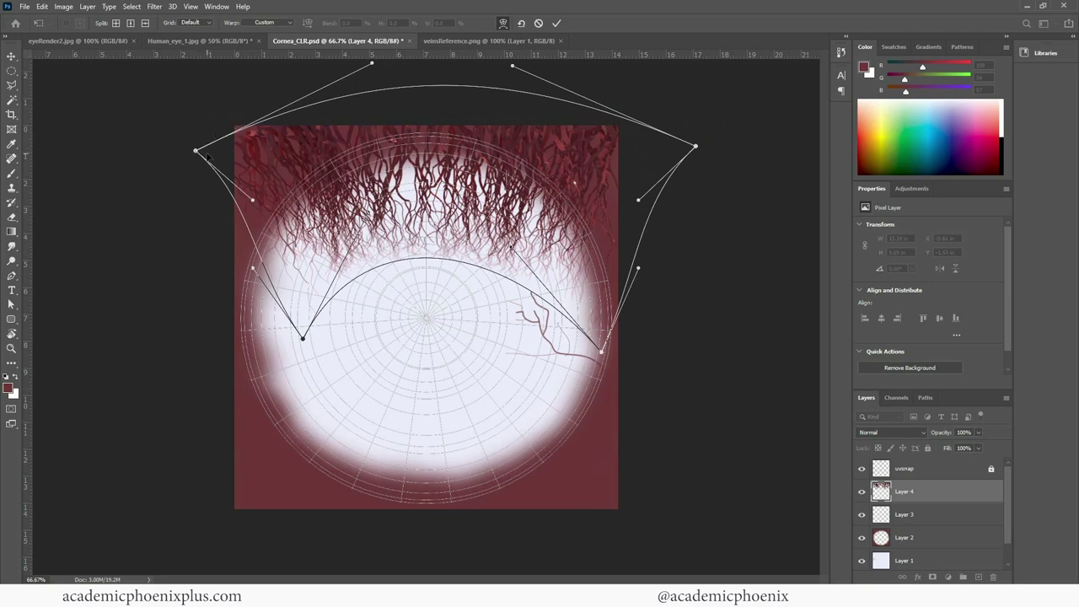
{"action": "key", "text": "Return"}
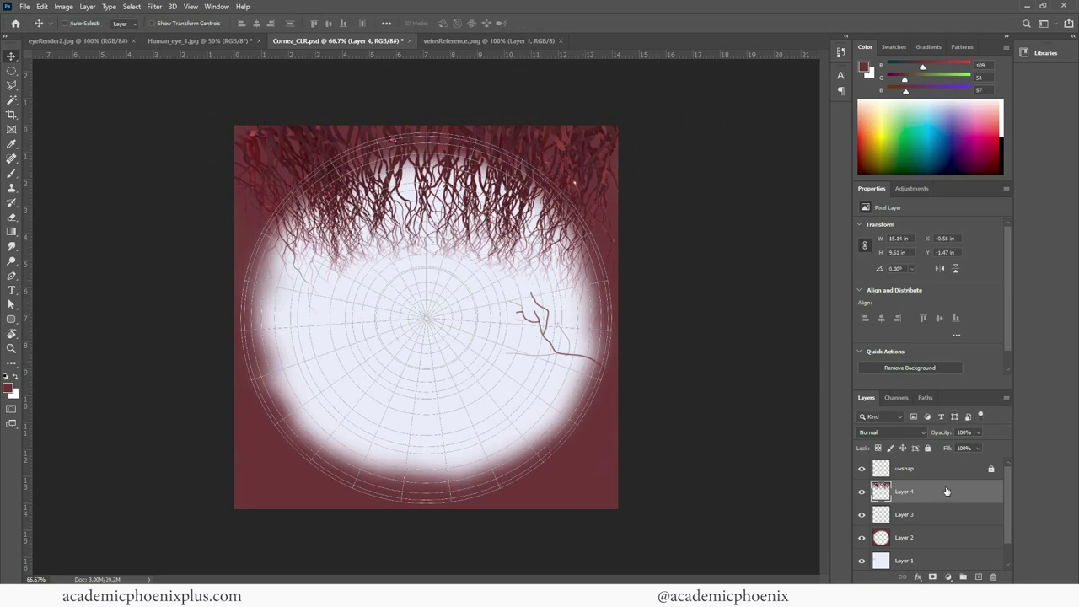
Nudge the veins slightly upward, duplicate the layer, and rotate the copy a quarter turn clockwise along the eye's right side.
{"action": "left_click_drag", "start_coordinate": [512, 235], "coordinate": [510, 229]}
{"action": "key", "text": "ctrl"}
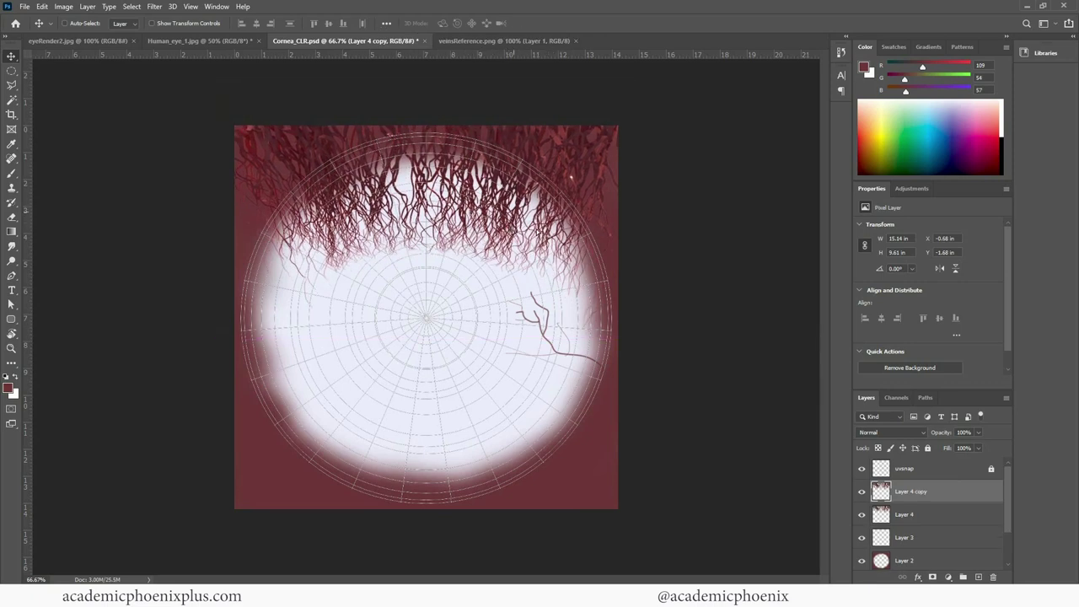
{"action": "left_click_drag", "start_coordinate": [536, 230], "coordinate": [660, 275], "text": "ctrl+alt"}
{"action": "key", "text": "ctrl+t"}
{"action": "left_click_drag", "start_coordinate": [708, 435], "coordinate": [588, 469]}
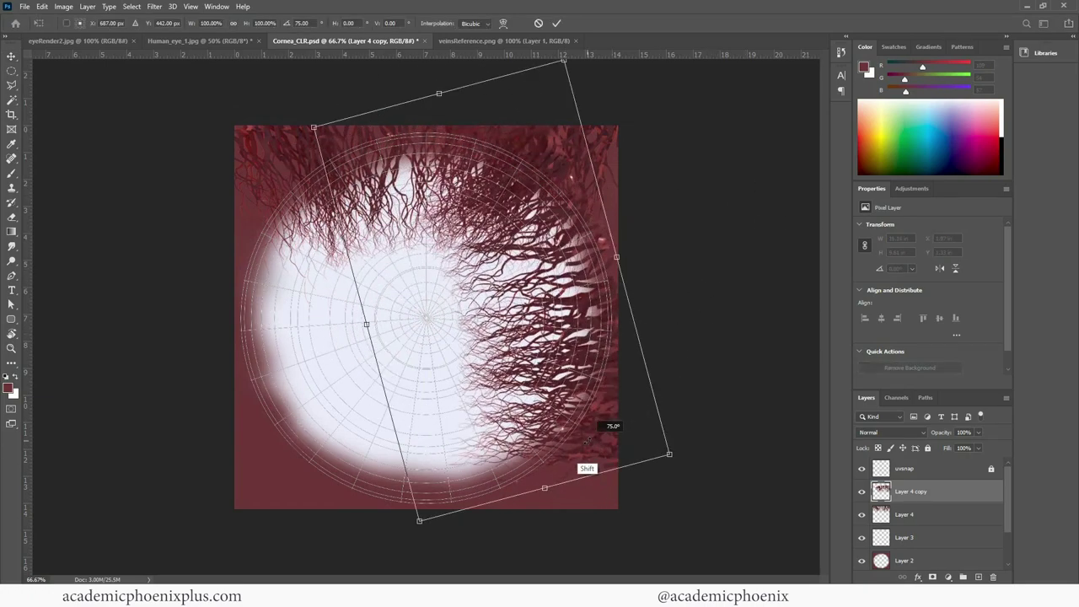
{"action": "left_click_drag", "start_coordinate": [562, 239], "coordinate": [583, 251]}
{"action": "left_click_drag", "start_coordinate": [717, 253], "coordinate": [746, 268]}
{"action": "left_click_drag", "start_coordinate": [607, 270], "coordinate": [600, 308]}
{"action": "key", "text": "Return"}
Rotate another copy of the right-hand veins by 90° and place it along the lower edge of the eye.
{"action": "key", "text": "ctrl+t"}
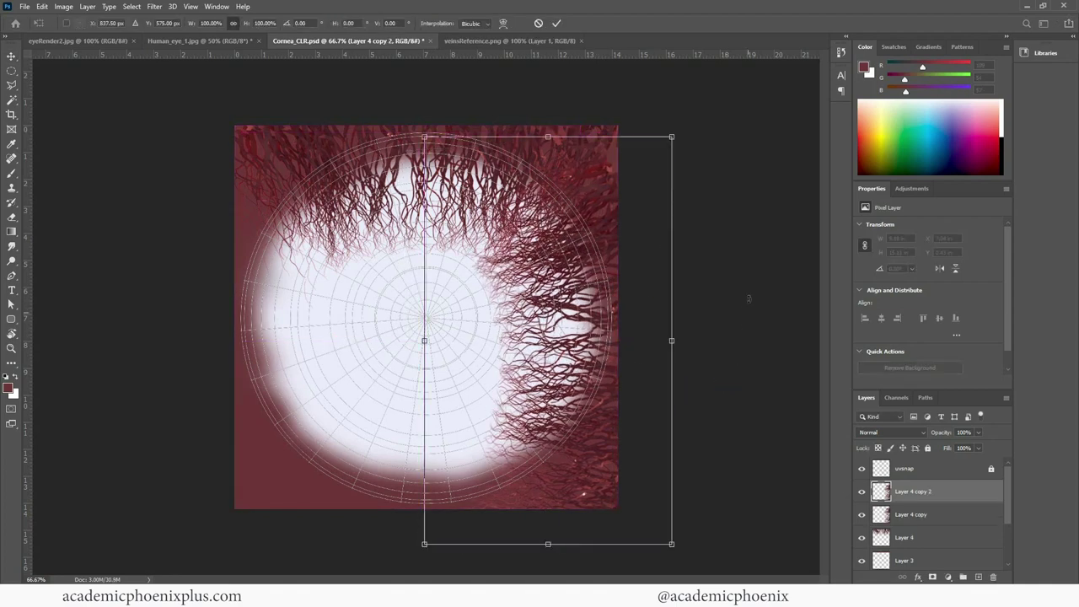
{"action": "left_click_drag", "start_coordinate": [749, 298], "coordinate": [553, 523], "text": "shift"}
{"action": "left_click_drag", "start_coordinate": [636, 370], "coordinate": [515, 491]}
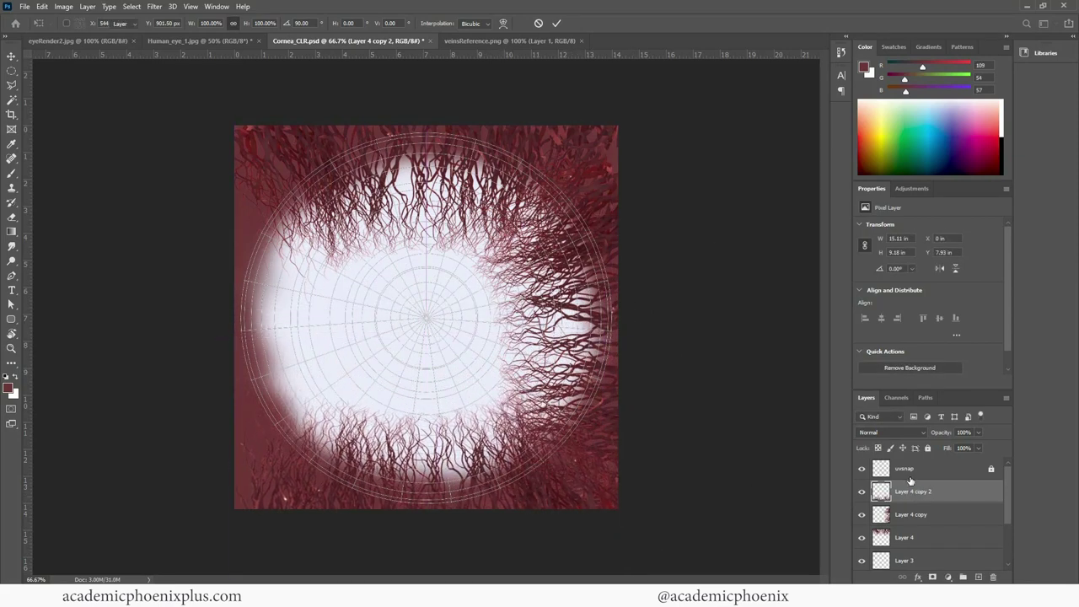
{"action": "key", "text": "Return"}
Duplicate the lower veins layer, rotate the copy by about 88.4° and place it along the eye's left side.
{"action": "key", "text": "ctrl+j"}
{"action": "key", "text": "ctrl+t"}
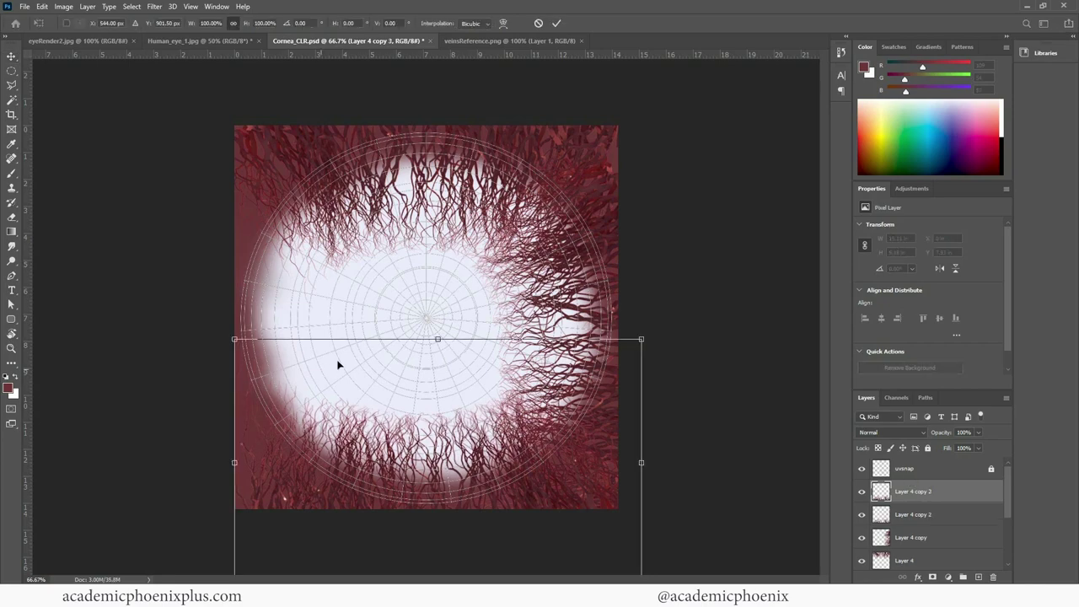
{"action": "left_click_drag", "start_coordinate": [340, 329], "coordinate": [657, 258], "text": "shift"}
{"action": "left_click_drag", "start_coordinate": [385, 349], "coordinate": [217, 225]}
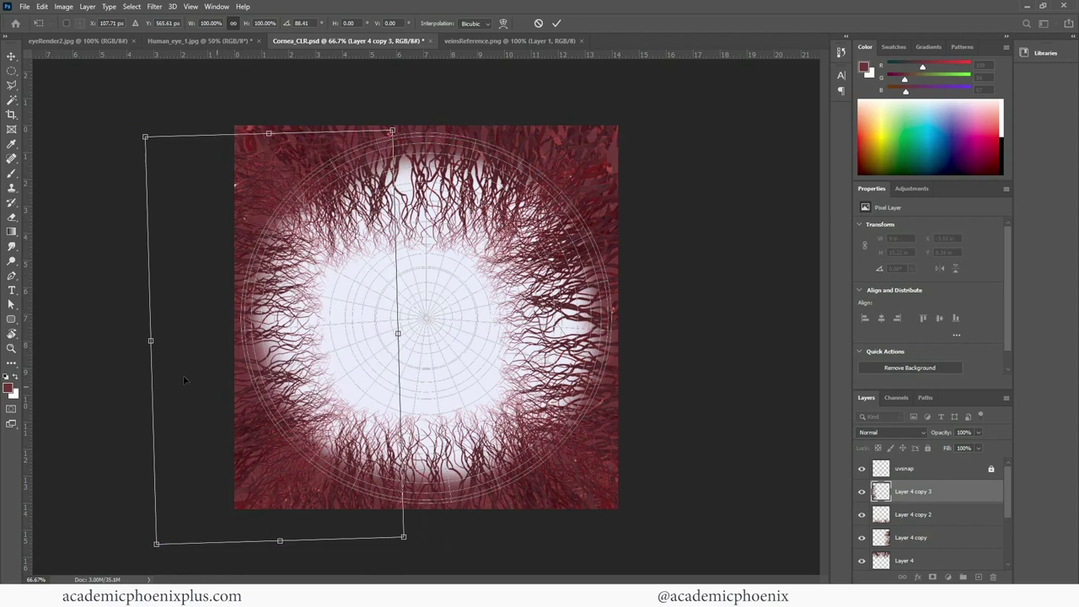
{"action": "mouse_move", "coordinate": [244, 356]}
{"action": "left_mouse_down"}
{"action": "mouse_move", "coordinate": [262, 357]}
{"action": "mouse_move", "coordinate": [251, 365]}
{"action": "left_mouse_up"}
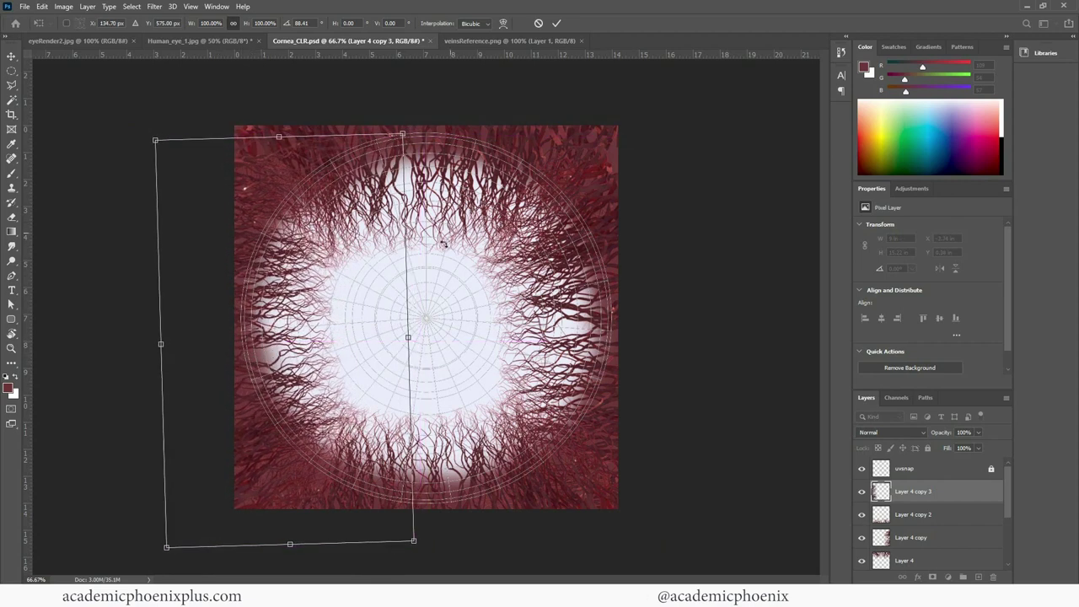
{"action": "key", "text": "Return"}
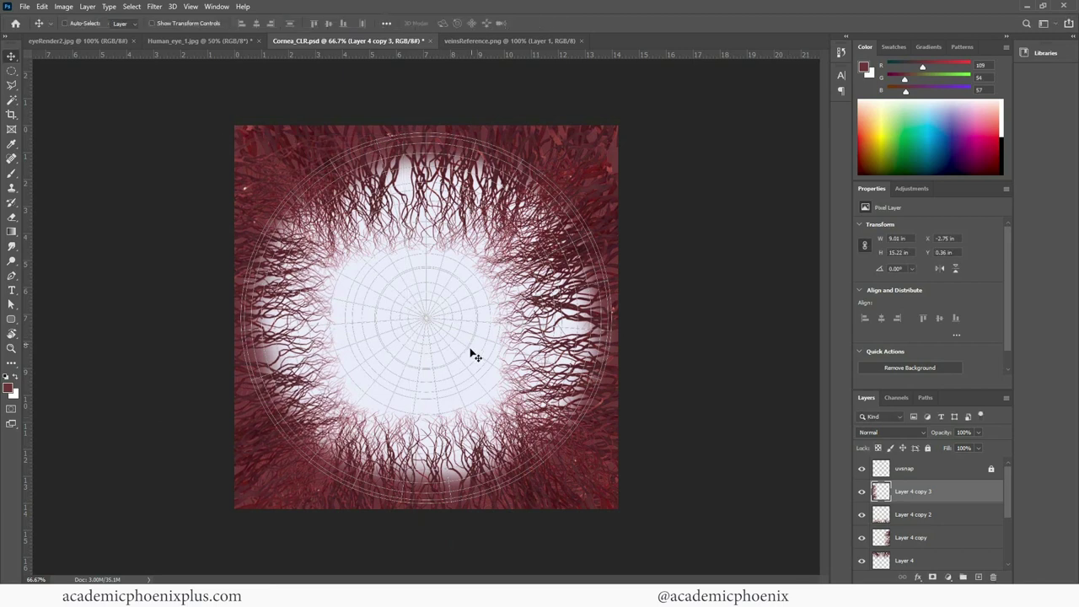
Hide the uvsnap guide layer in the cornea colour map.
{"action": "key", "text": "ctrl"}
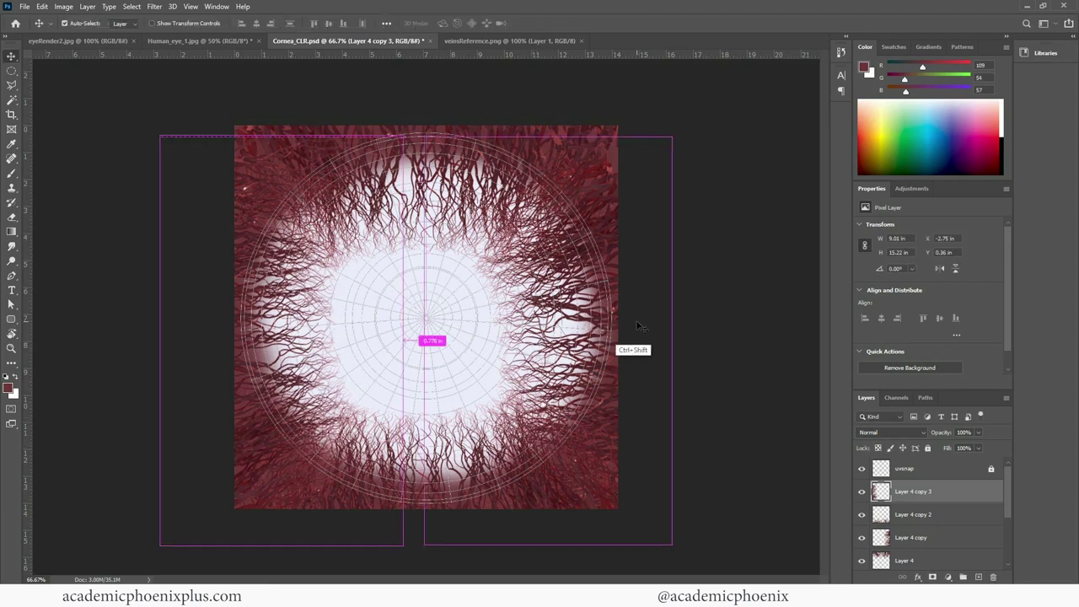
{"action": "key", "text": "s"}
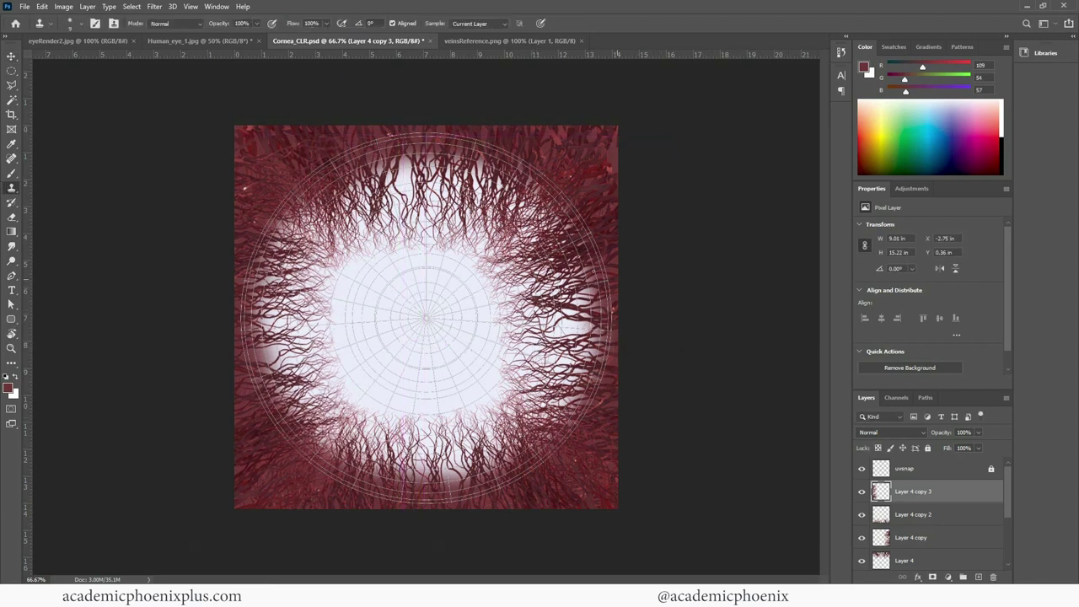
{"action": "left_click", "coordinate": [861, 469]}
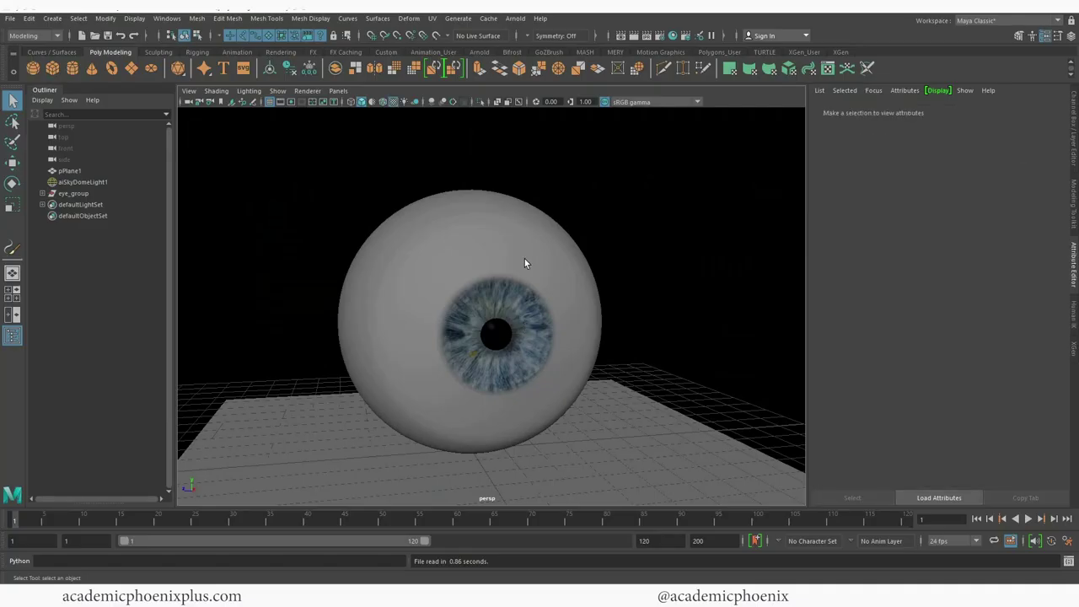
In Maya's eye scene, select the cornea mesh, freeze its transformations and delete its construction history.
{"action": "left_click", "coordinate": [524, 262]}
{"action": "left_click", "coordinate": [1060, 112]}
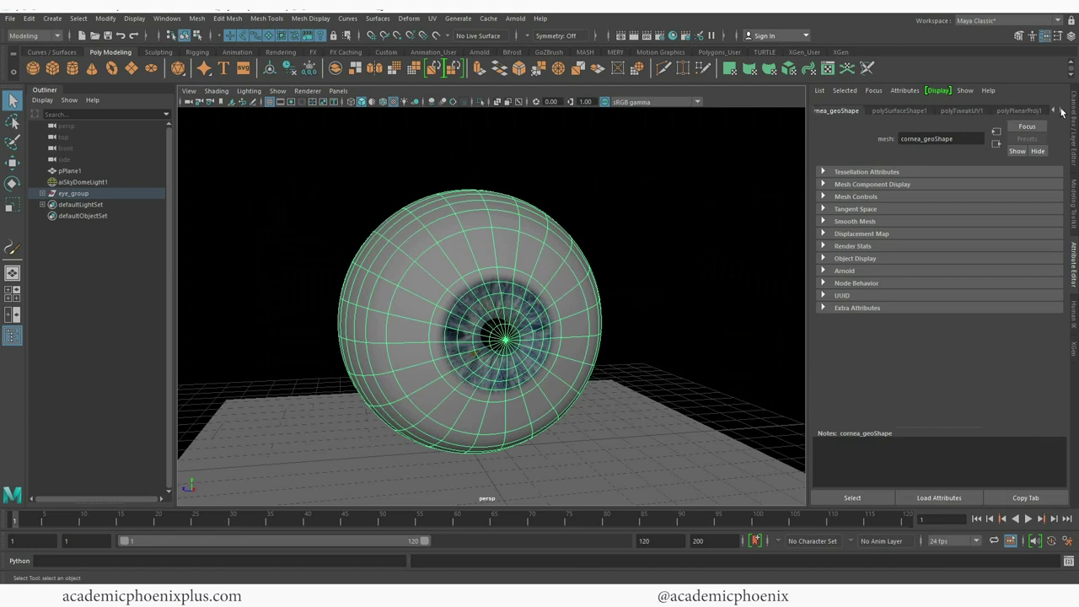
{"action": "left_click", "coordinate": [1060, 112]}
{"action": "left_click", "coordinate": [311, 68]}
{"action": "left_click", "coordinate": [293, 71]}
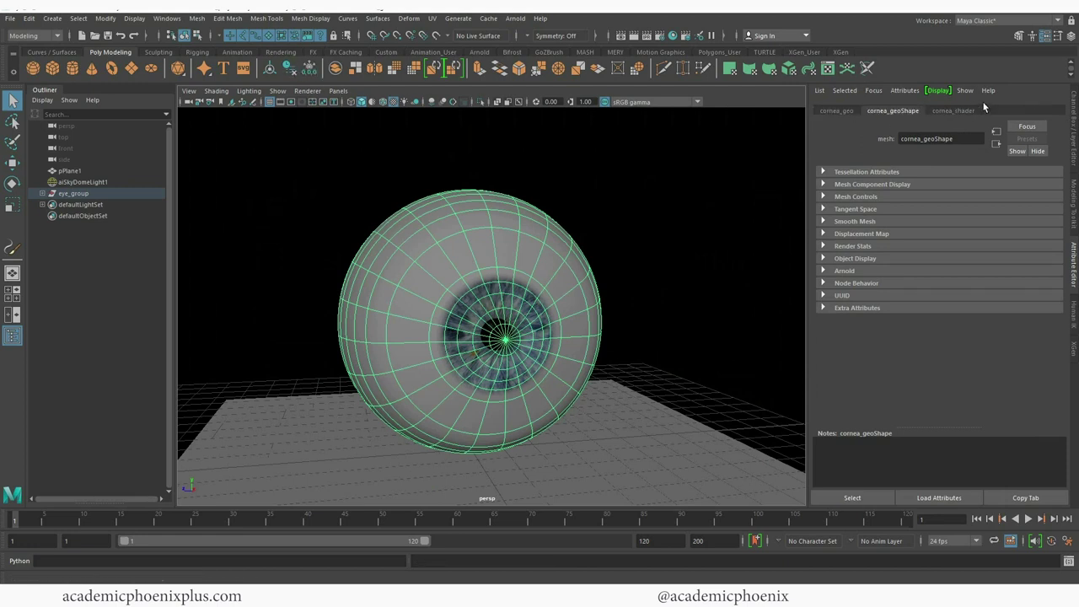
Set the Base Weight of cornea_shader to 1.000.
{"action": "left_click", "coordinate": [961, 112]}
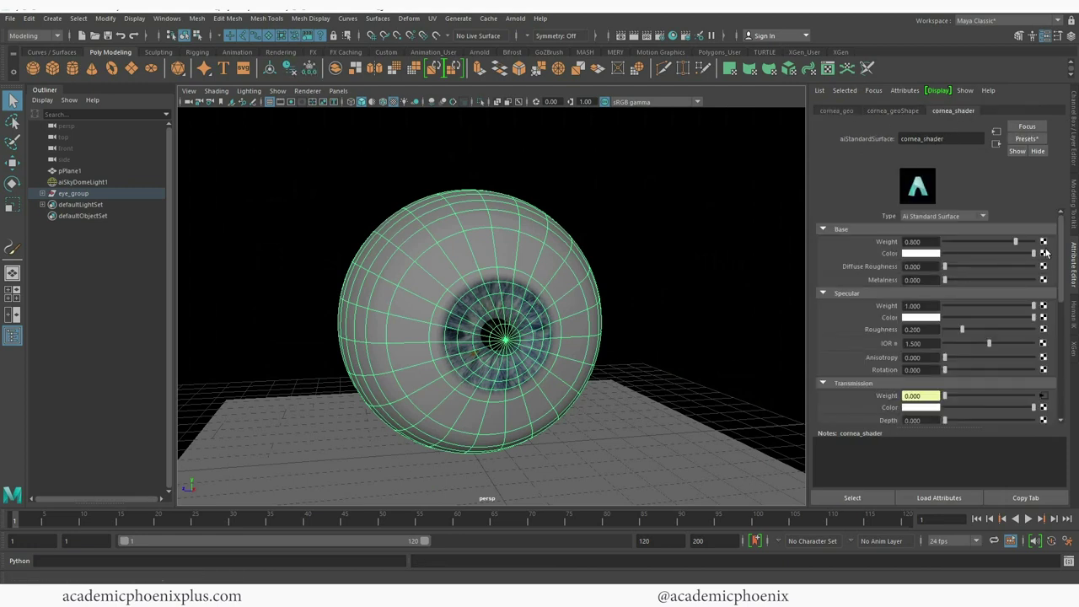
{"action": "left_click_drag", "start_coordinate": [1016, 242], "coordinate": [1035, 243]}
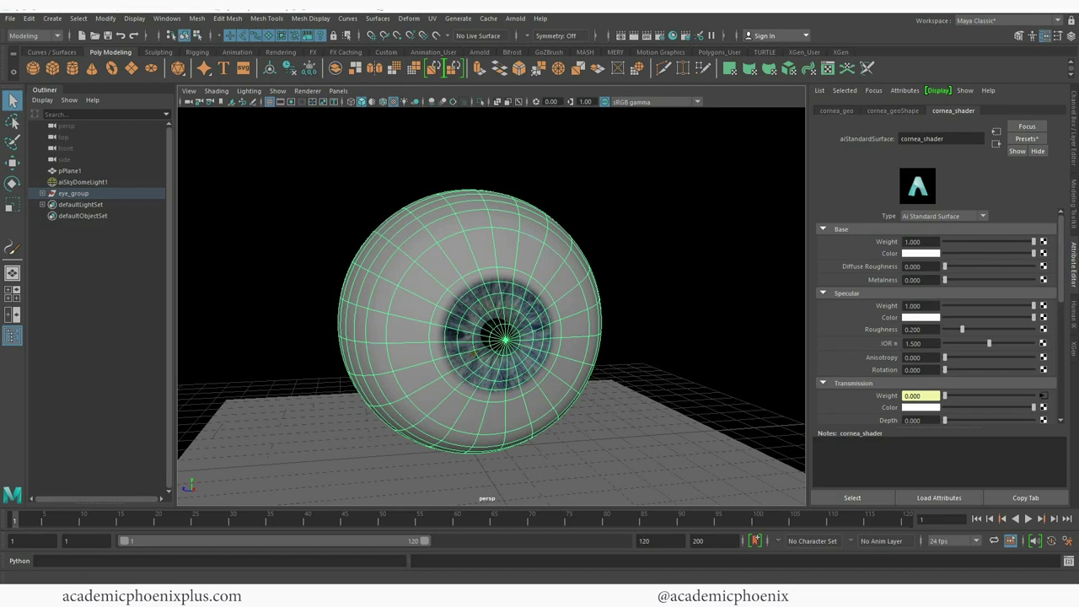
Connect Cornea_CLR.psd as a file texture to the Base Color of cornea_shader and open an Arnold render of the eye.
{"action": "left_click", "coordinate": [1043, 395]}
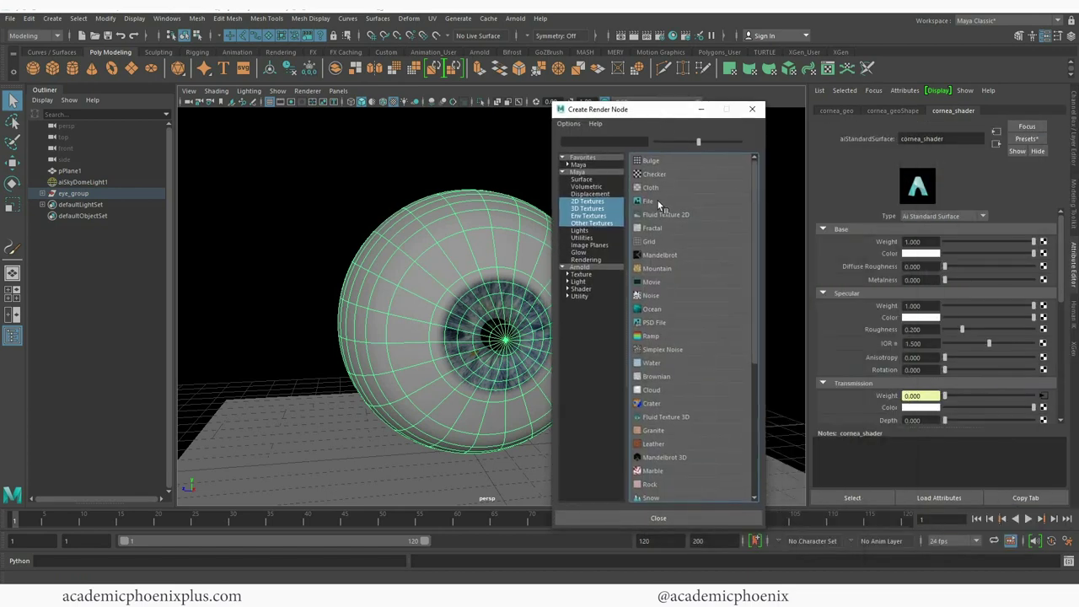
{"action": "left_click", "coordinate": [662, 204]}
{"action": "left_click", "coordinate": [1045, 264]}
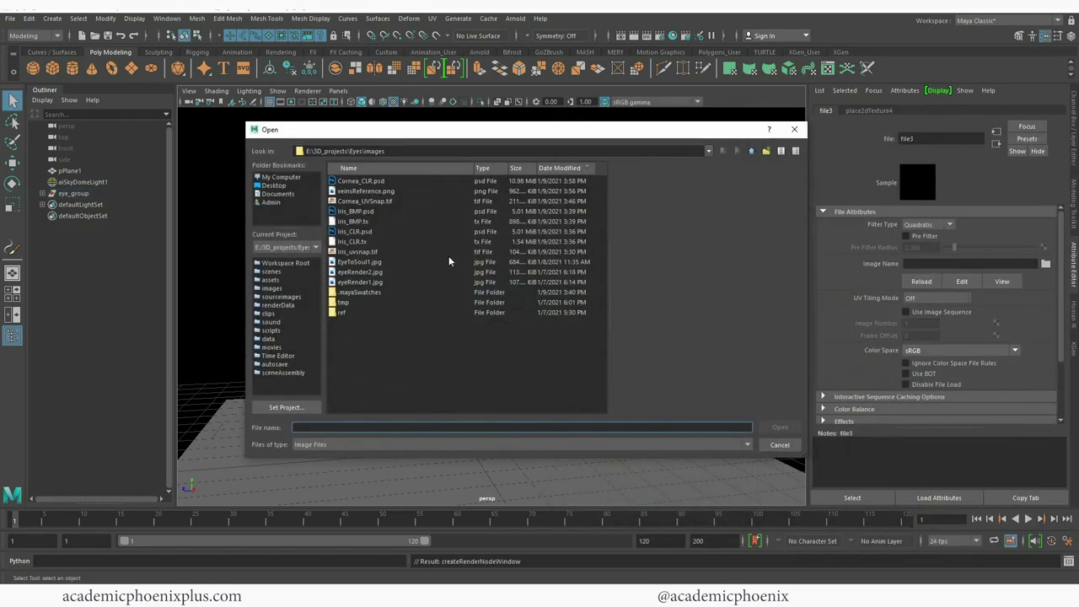
{"action": "double_click", "coordinate": [379, 183]}
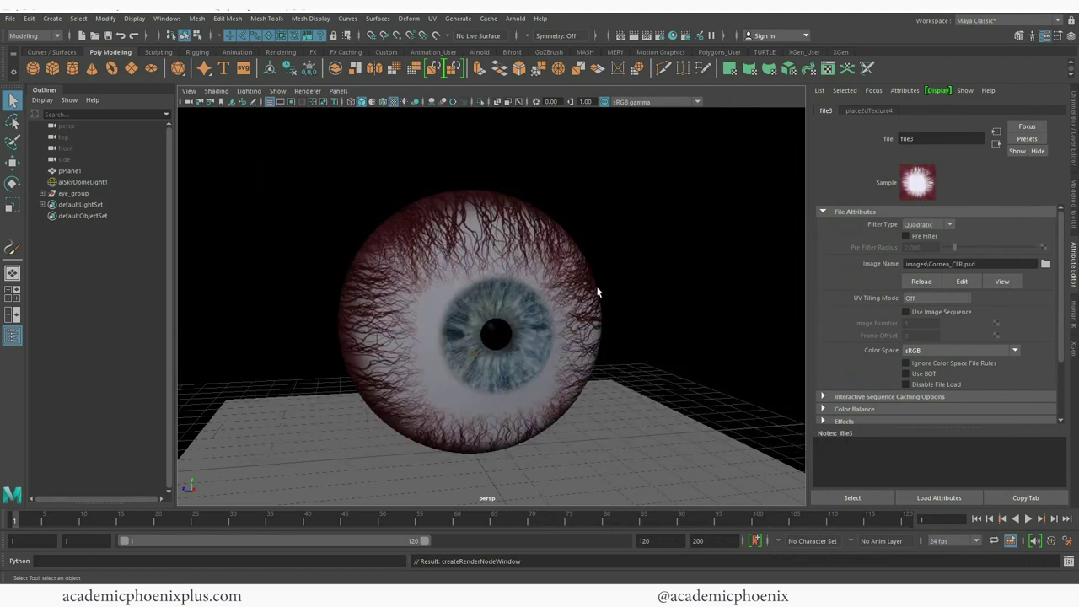
{"action": "left_click_drag", "start_coordinate": [679, 265], "coordinate": [650, 272], "text": "alt"}
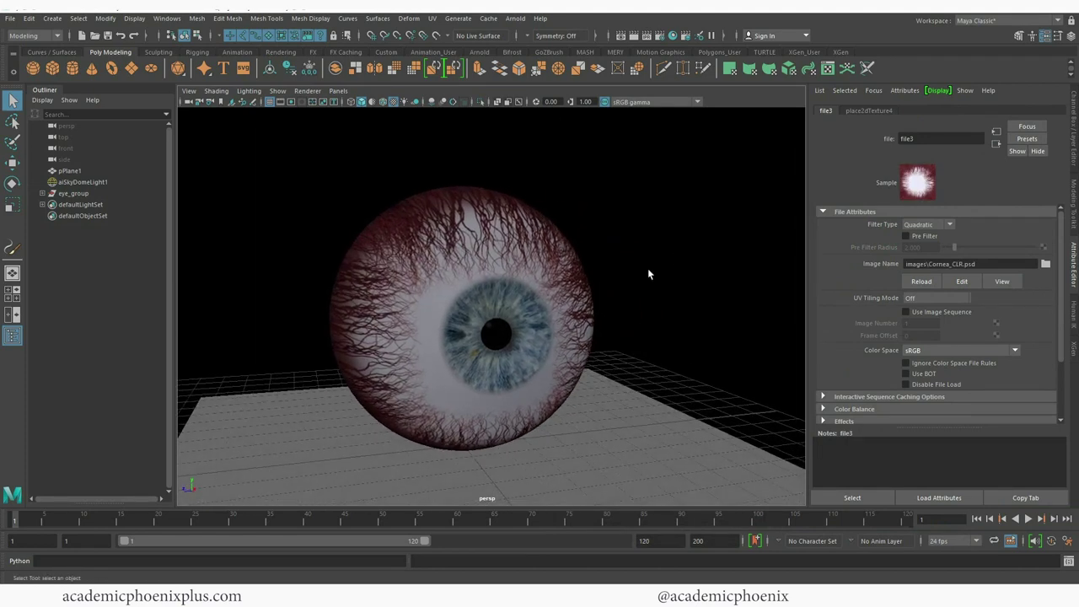
{"action": "left_click", "coordinate": [515, 18]}
{"action": "left_click", "coordinate": [540, 40]}
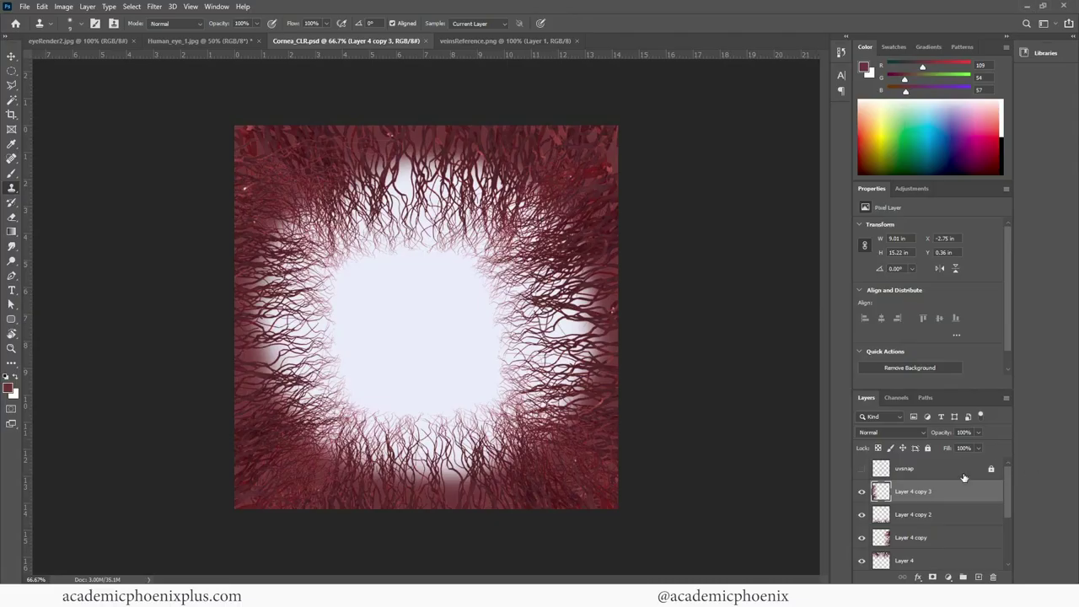
In Photoshop's cornea colour map, merge the four root vein layers into one and set the merged layer's opacity to 74%.
{"action": "left_click", "coordinate": [939, 557], "text": "shift"}
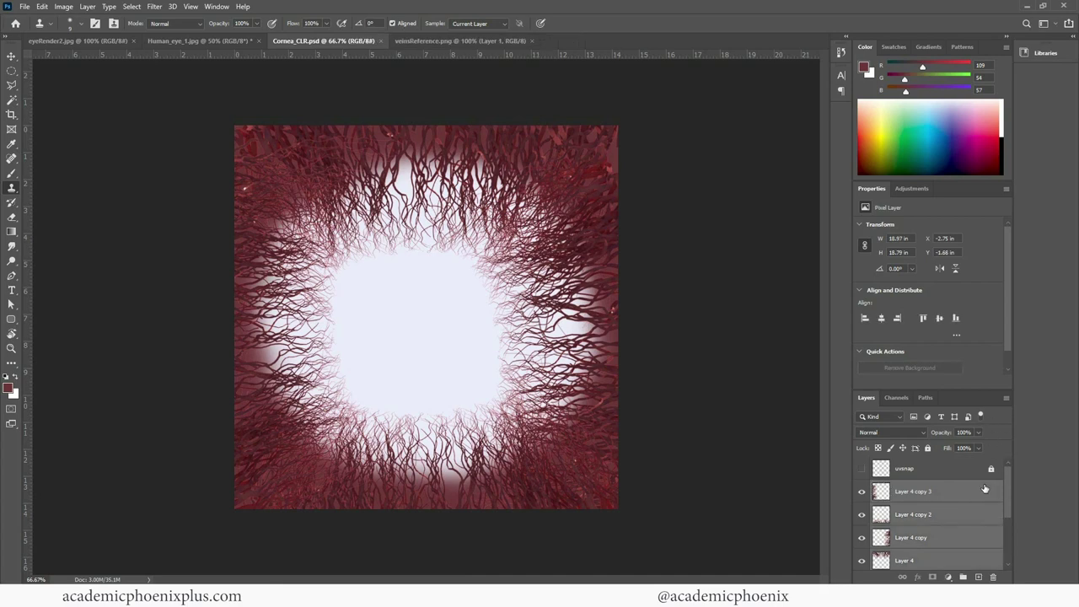
{"action": "key", "text": "ctrl+e"}
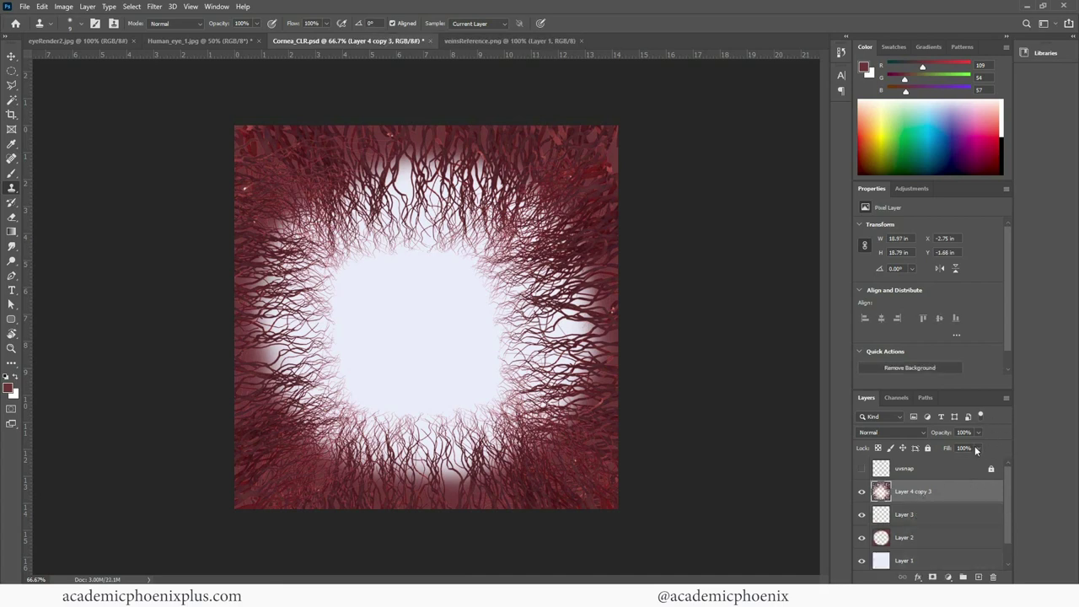
{"action": "left_click", "coordinate": [977, 447]}
{"action": "left_click", "coordinate": [966, 447]}
{"action": "left_click_drag", "start_coordinate": [956, 446], "coordinate": [965, 447]}
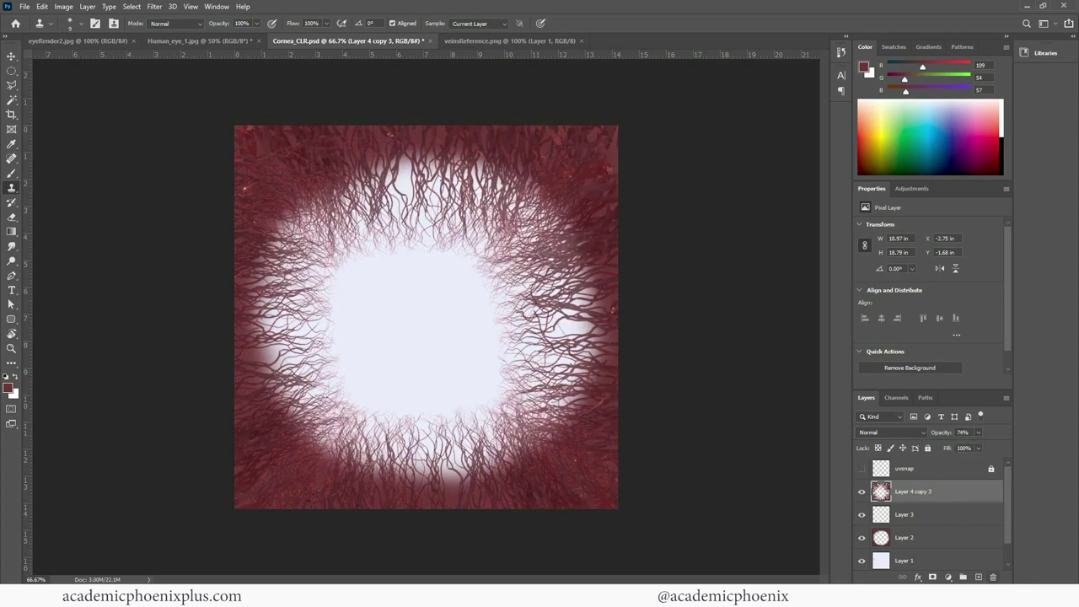
Add a layer mask to the merged veins layer and prepare a large soft round brush for painting on it.
{"action": "left_click", "coordinate": [932, 578]}
{"action": "left_click", "coordinate": [12, 173]}
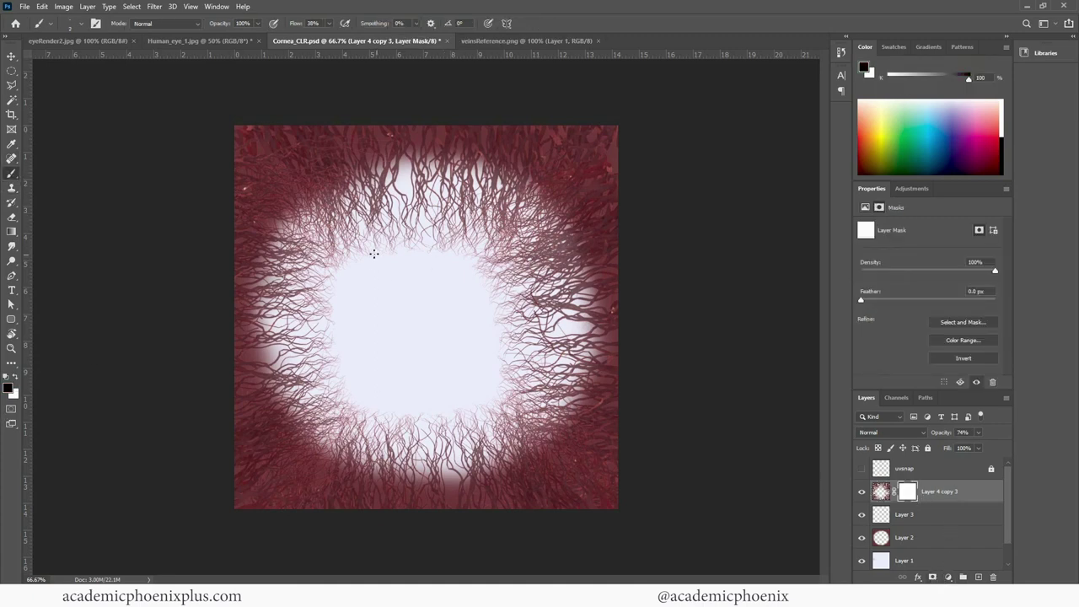
{"action": "left_click", "coordinate": [82, 23]}
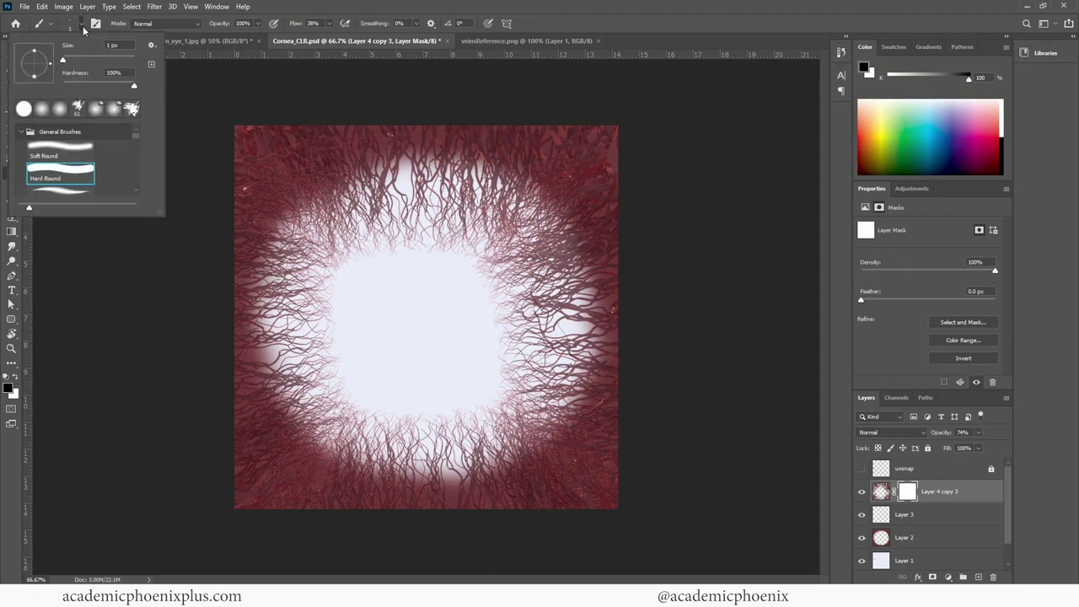
{"action": "double_click", "coordinate": [42, 110]}
{"action": "key", "text": "bracketright"}
{"action": "key", "text": "bracketright"}
{"action": "key", "text": "bracketright"}
{"action": "key", "text": "bracketright"}
{"action": "key", "text": "bracketright"}
{"action": "key", "text": "bracketright"}
{"action": "key", "text": "bracketright"}
{"action": "key", "text": "bracketright"}
{"action": "key", "text": "bracketright"}
{"action": "key", "text": "bracketright"}
{"action": "key", "text": "bracketright"}
{"action": "key", "text": "bracketright"}
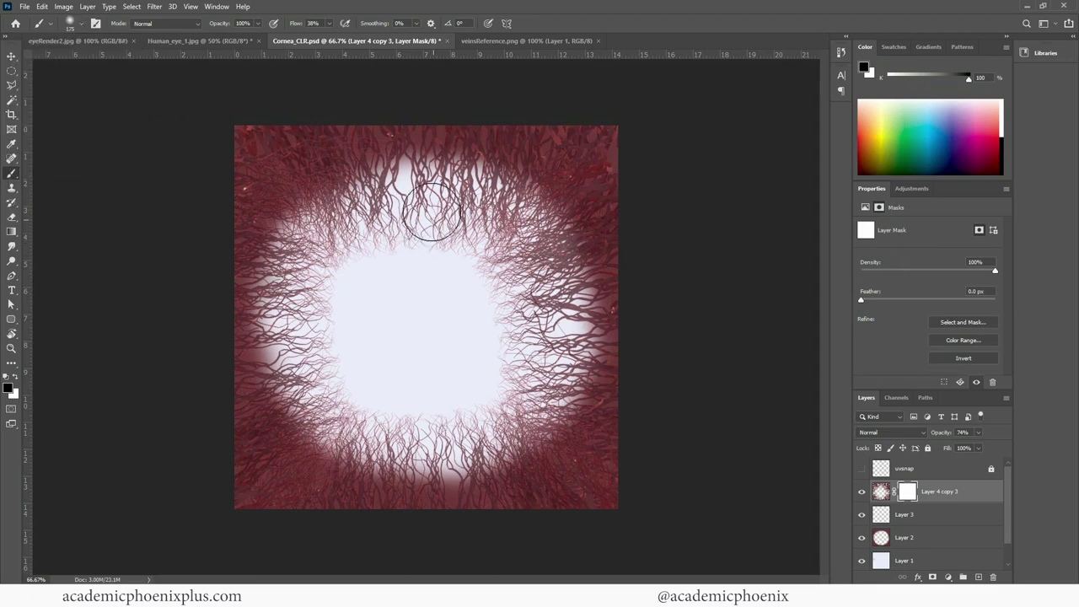
Paint the veins mask black with a 500 px soft brush to fade the veins all around, then white to restore some upper ones.
{"action": "mouse_move", "coordinate": [386, 223]}
{"action": "left_mouse_down"}
{"action": "mouse_move", "coordinate": [394, 267]}
{"action": "mouse_move", "coordinate": [534, 294]}
{"action": "mouse_move", "coordinate": [530, 280]}
{"action": "mouse_move", "coordinate": [495, 276]}
{"action": "mouse_move", "coordinate": [520, 300]}
{"action": "mouse_move", "coordinate": [477, 384]}
{"action": "mouse_move", "coordinate": [425, 426]}
{"action": "mouse_move", "coordinate": [376, 426]}
{"action": "mouse_move", "coordinate": [292, 400]}
{"action": "mouse_move", "coordinate": [265, 372]}
{"action": "mouse_move", "coordinate": [238, 338]}
{"action": "left_mouse_up"}
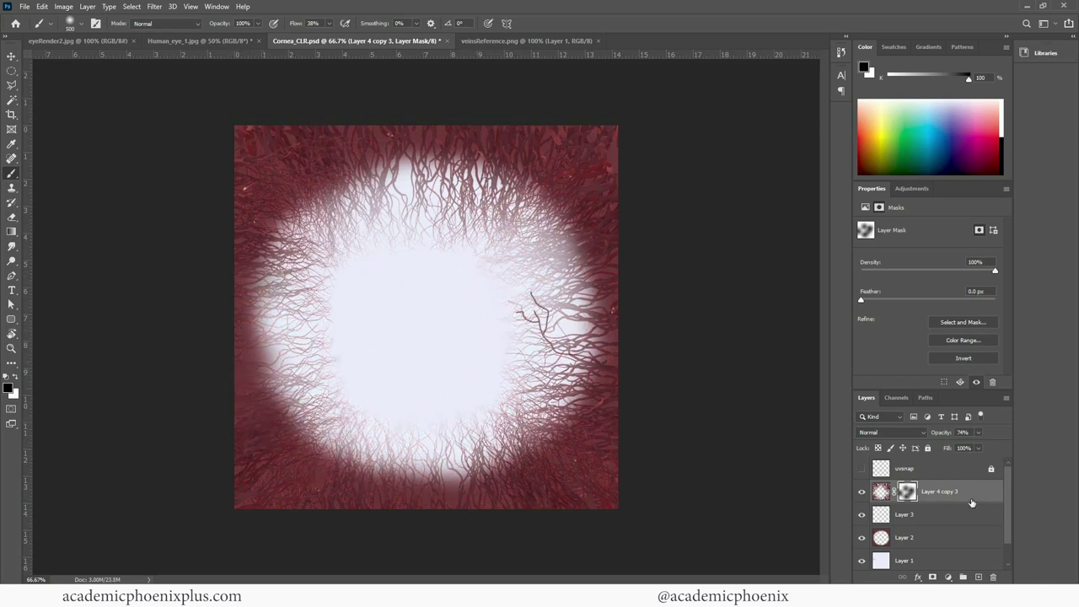
{"action": "mouse_move", "coordinate": [301, 229]}
{"action": "left_mouse_down"}
{"action": "mouse_move", "coordinate": [253, 192]}
{"action": "mouse_move", "coordinate": [282, 216]}
{"action": "left_mouse_up"}
{"action": "left_click_drag", "start_coordinate": [580, 180], "coordinate": [527, 211]}
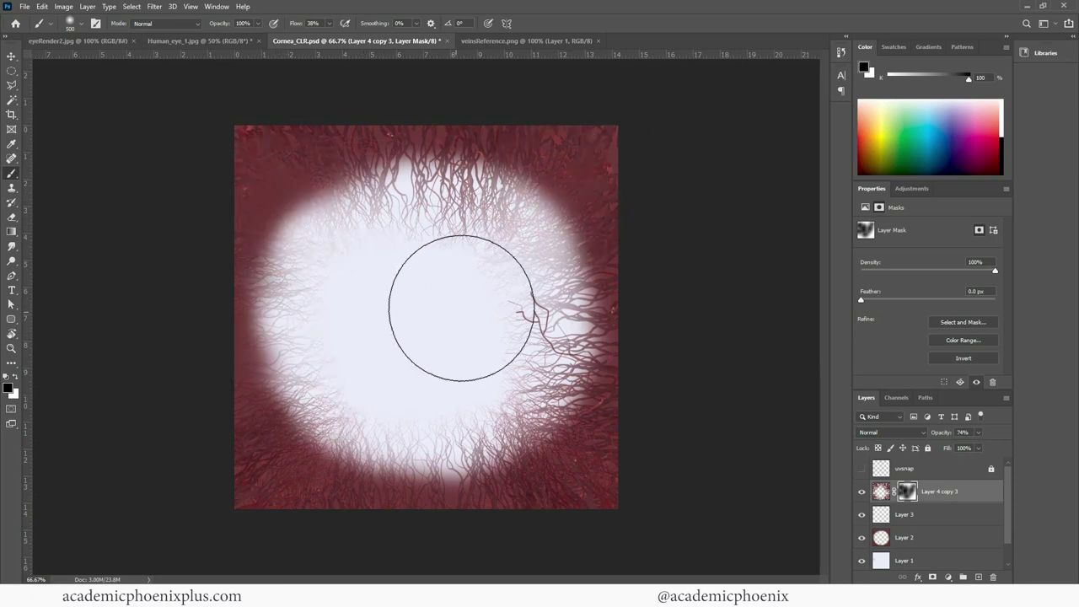
{"action": "left_click_drag", "start_coordinate": [452, 320], "coordinate": [472, 383]}
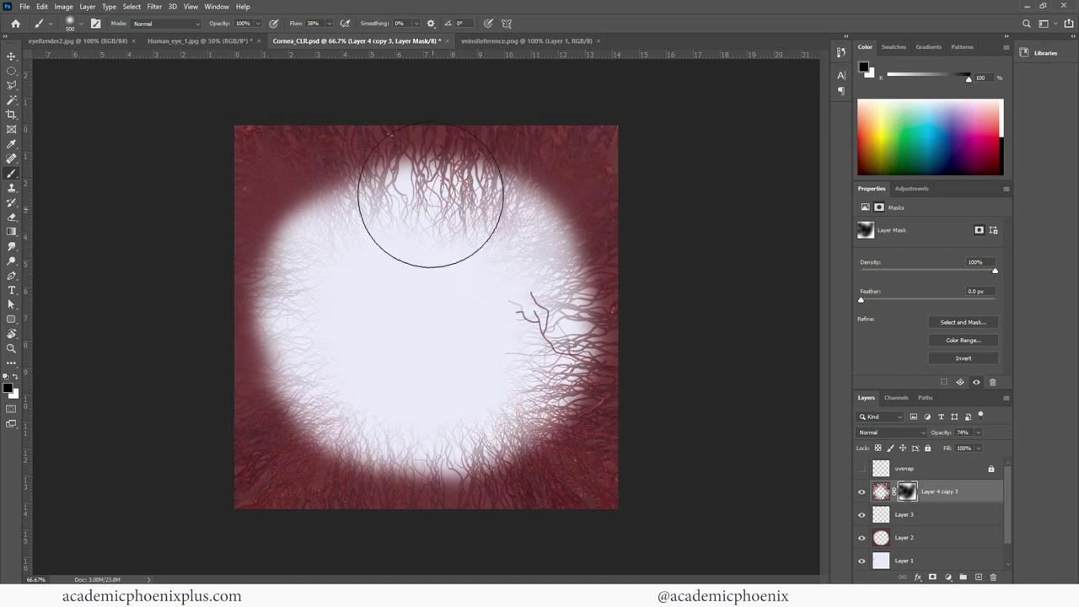
{"action": "left_click_drag", "start_coordinate": [414, 188], "coordinate": [420, 168]}
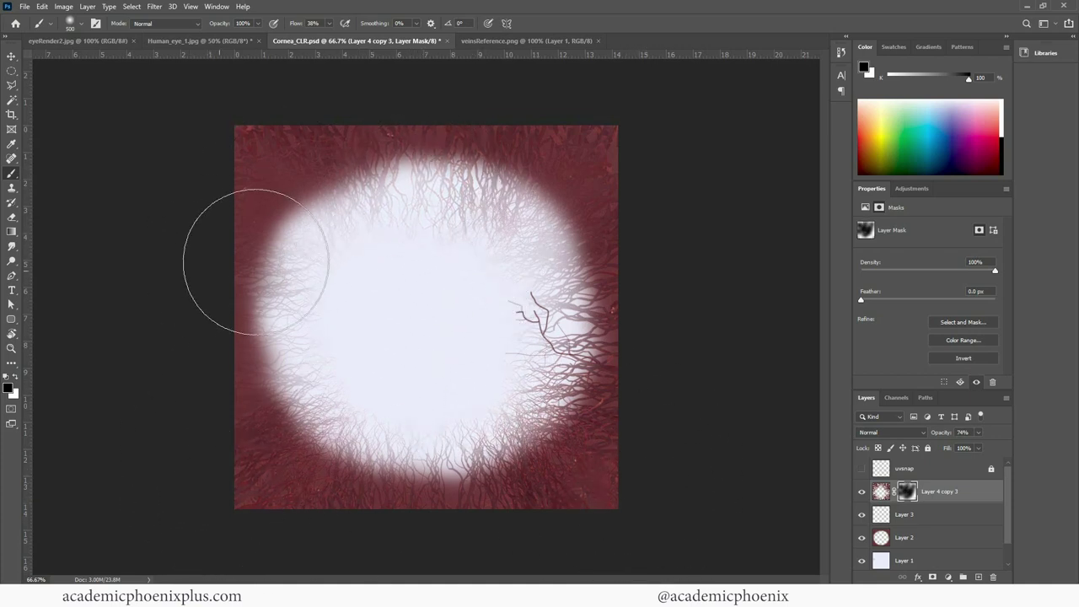
{"action": "key", "text": "x"}
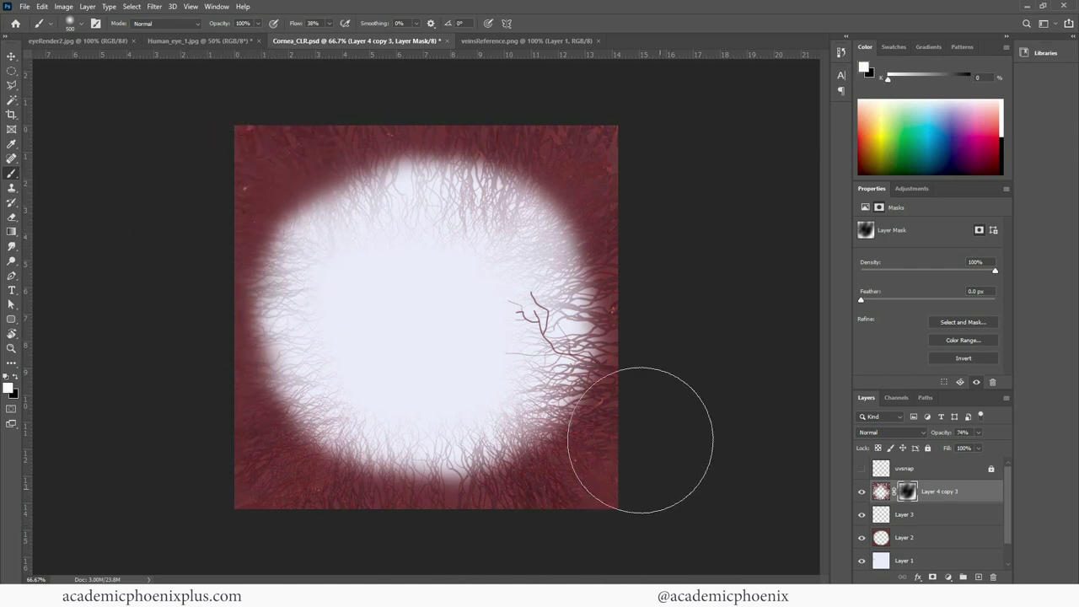
{"action": "left_click", "coordinate": [414, 241]}
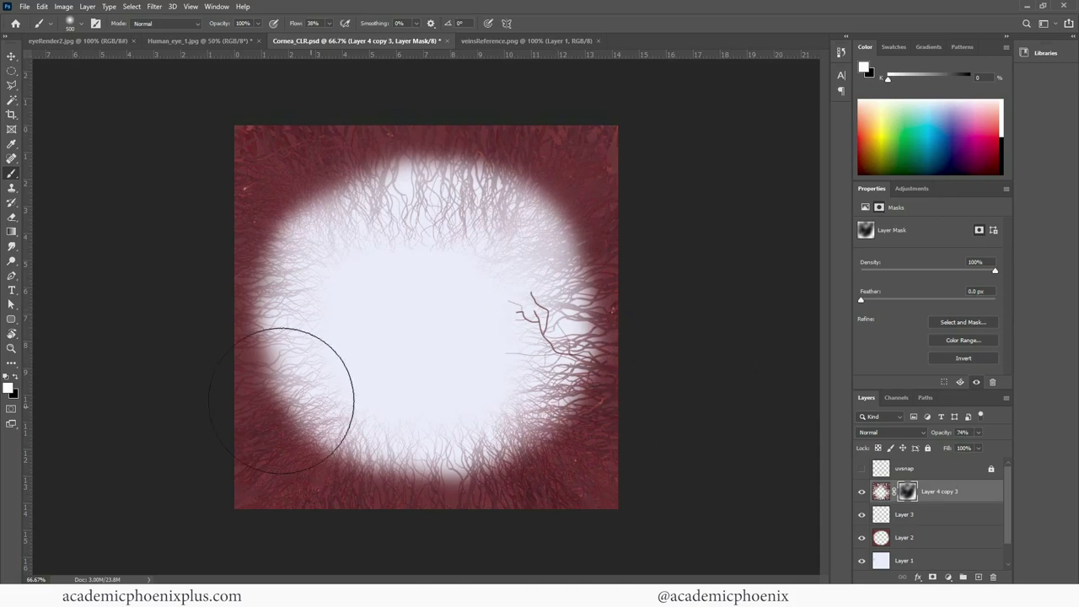
In Maya, change the image of the cornea's colour texture to images\Cornea_CLR2.psd and check the eye from another angle.
{"action": "left_click", "coordinate": [570, 543]}
{"action": "left_click", "coordinate": [570, 291]}
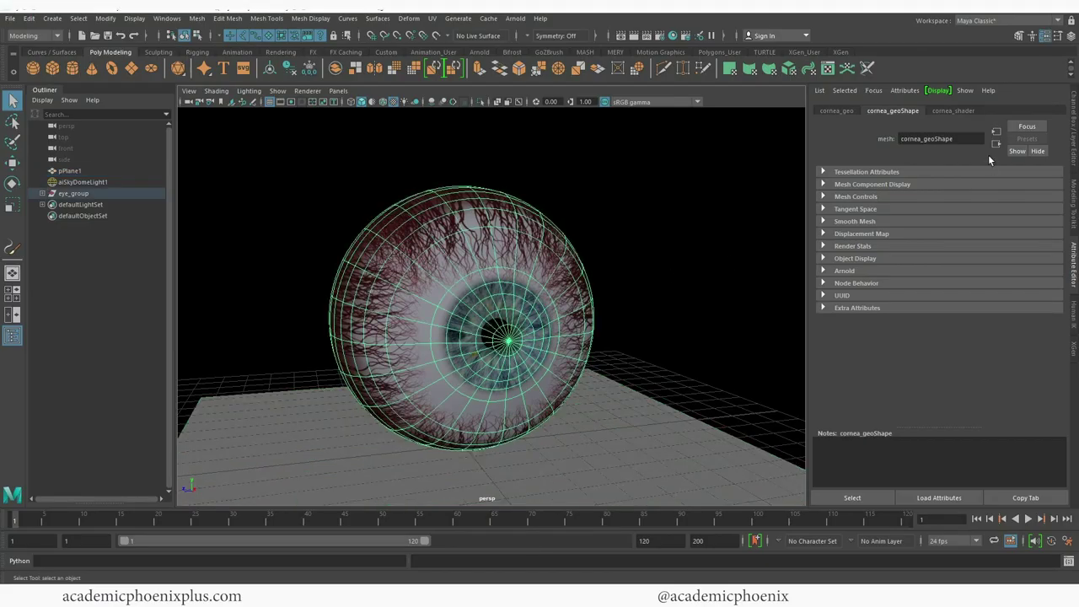
{"action": "left_click", "coordinate": [977, 128]}
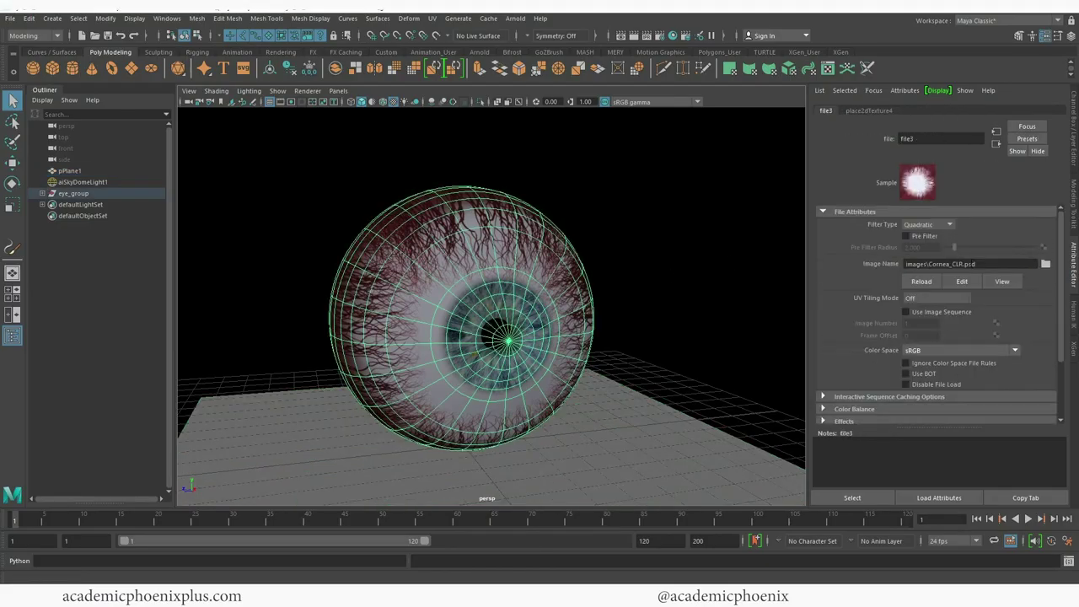
{"action": "left_click", "coordinate": [970, 264]}
{"action": "type", "text": "2"}
{"action": "key", "text": "Return"}
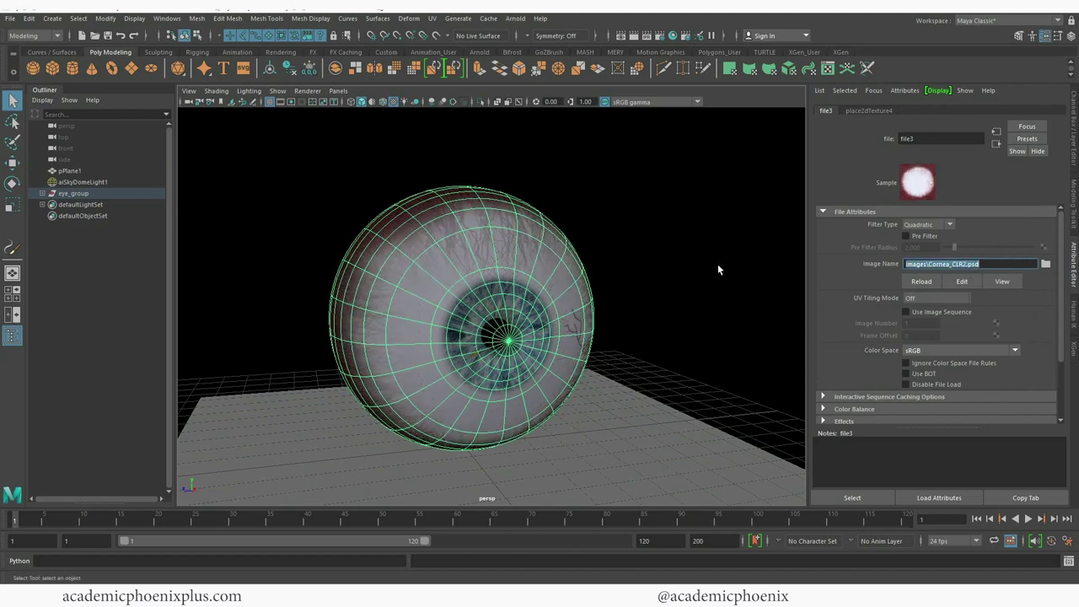
{"action": "left_click", "coordinate": [670, 282]}
{"action": "left_click_drag", "start_coordinate": [670, 282], "coordinate": [597, 343], "text": "alt"}
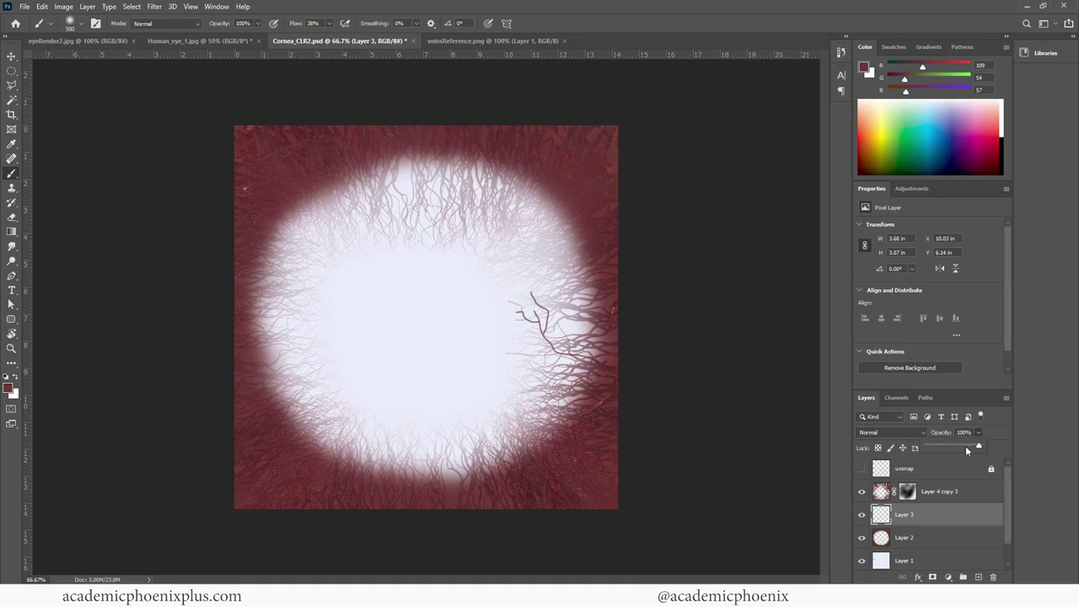
Back in Photoshop, lower the opacity of Layer 3, the single dark branch on the eye's right side.
{"action": "left_click_drag", "start_coordinate": [967, 447], "coordinate": [955, 444]}
{"action": "left_click", "coordinate": [981, 496]}
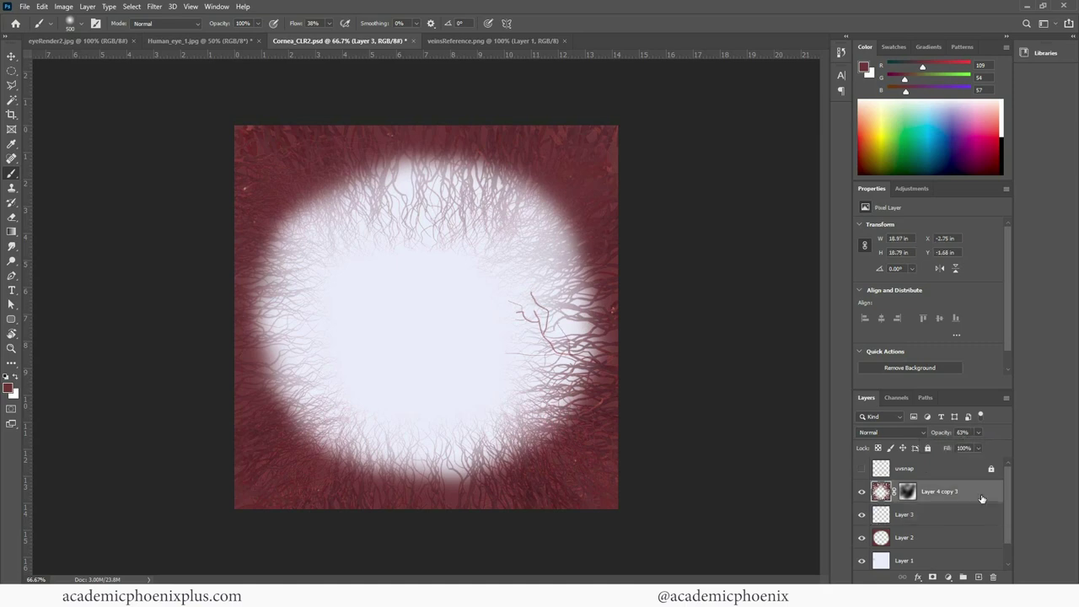
Copy a freehand lasso selection of the thin central root cluster from veinsReference.png and paste it above the masked veins in Cornea_CLR2.psd.
{"action": "key", "text": "ctrl+Tab"}
{"action": "key", "text": "l"}
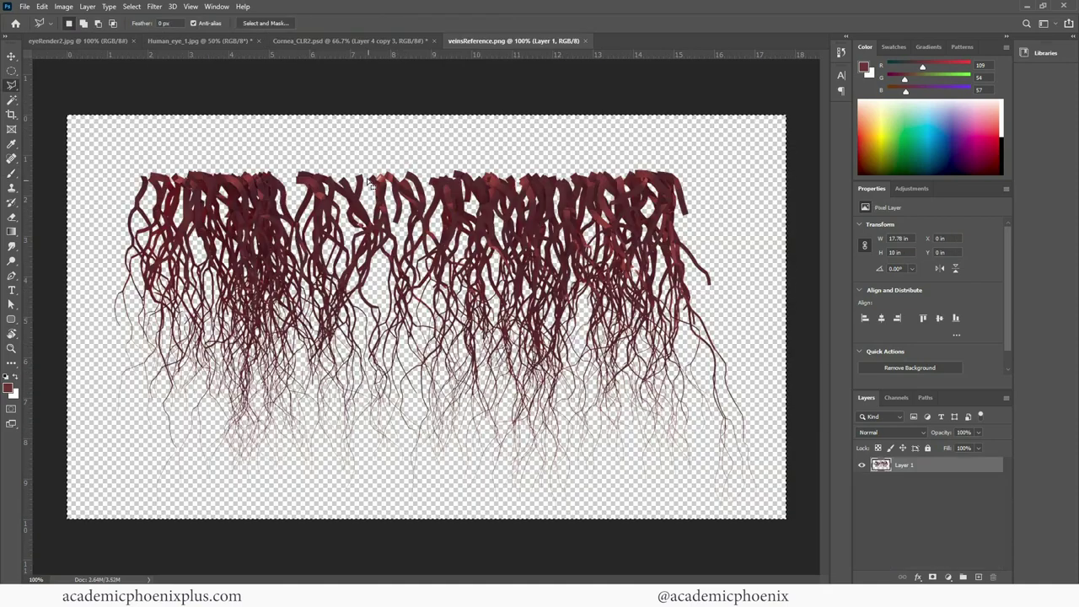
{"action": "key", "text": "ctrl+d"}
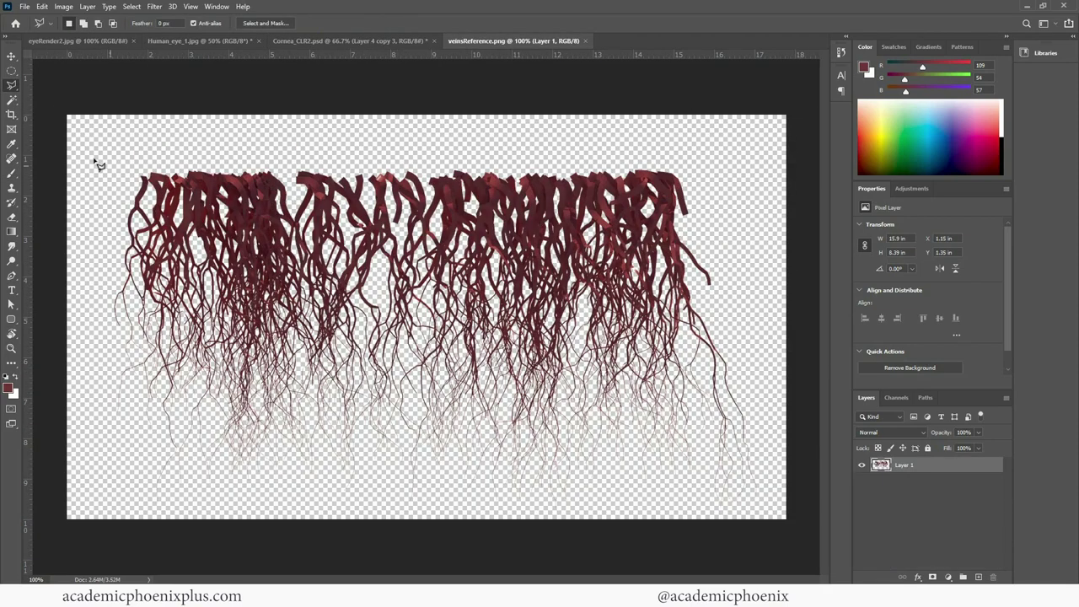
{"action": "right_click", "coordinate": [11, 85]}
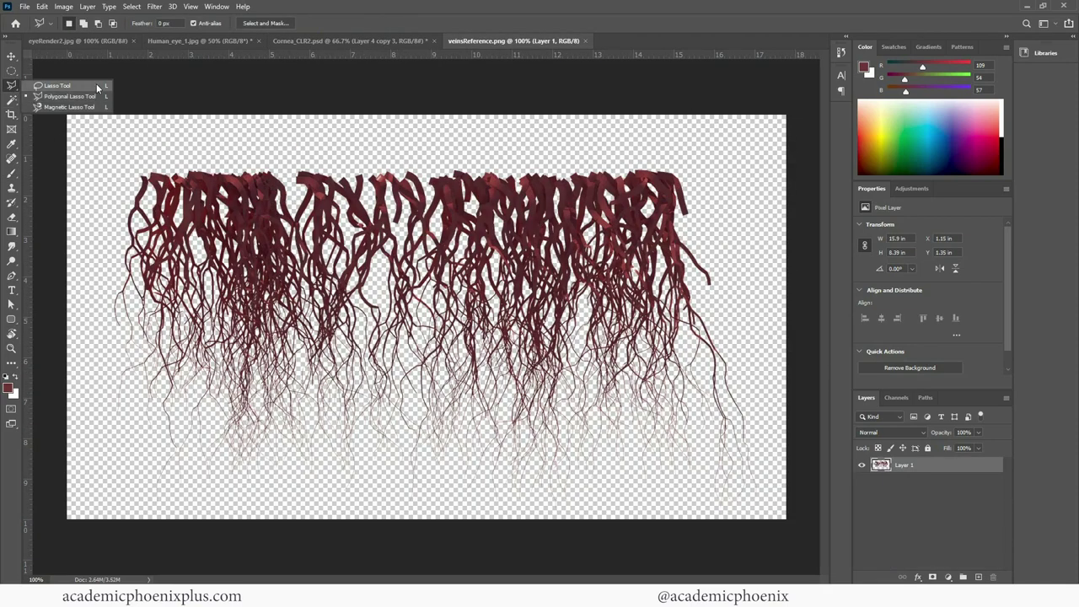
{"action": "left_click", "coordinate": [98, 86]}
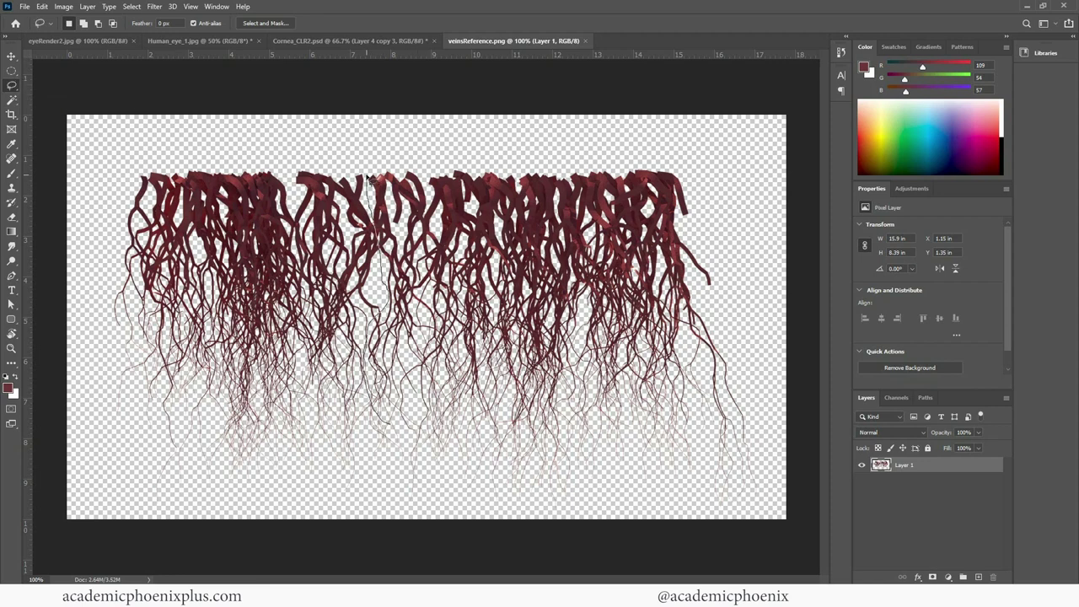
{"action": "left_click_drag", "start_coordinate": [368, 178], "coordinate": [365, 175]}
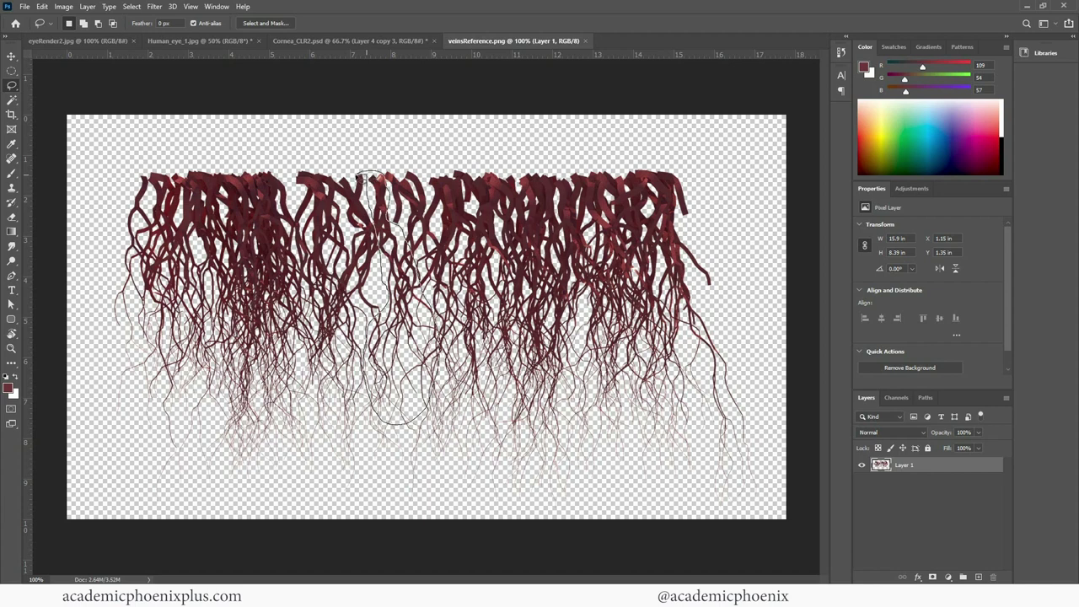
{"action": "key", "text": "ctrl+c"}
{"action": "left_click", "coordinate": [350, 41]}
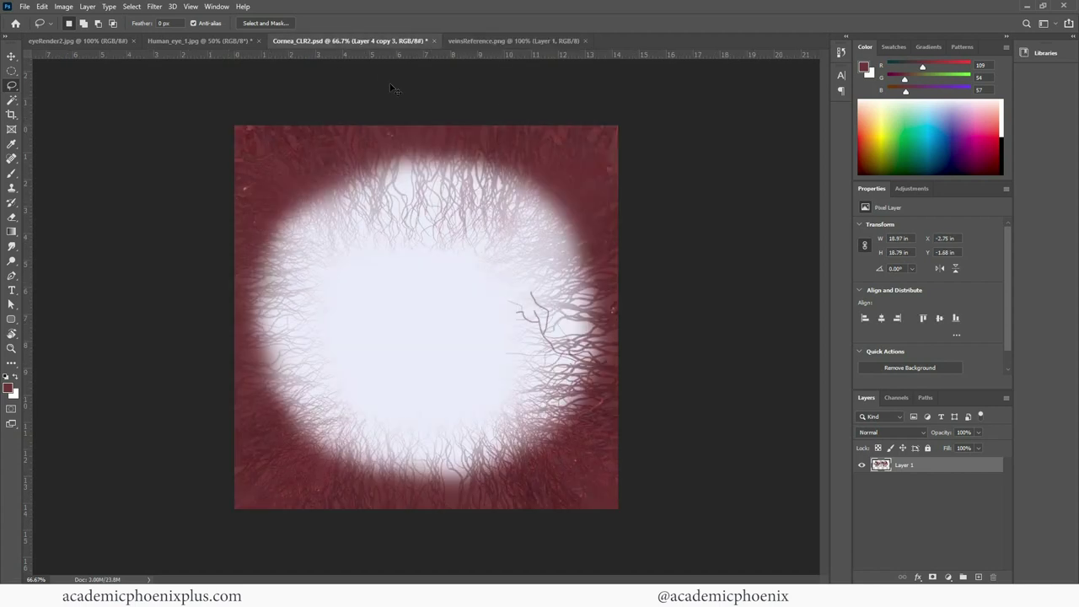
{"action": "key", "text": "ctrl+v"}
Erase excess strands from the pasted vein cluster at the eye's upper left and set its layer opacity to 58%.
{"action": "key", "text": "b"}
{"action": "key", "text": "e"}
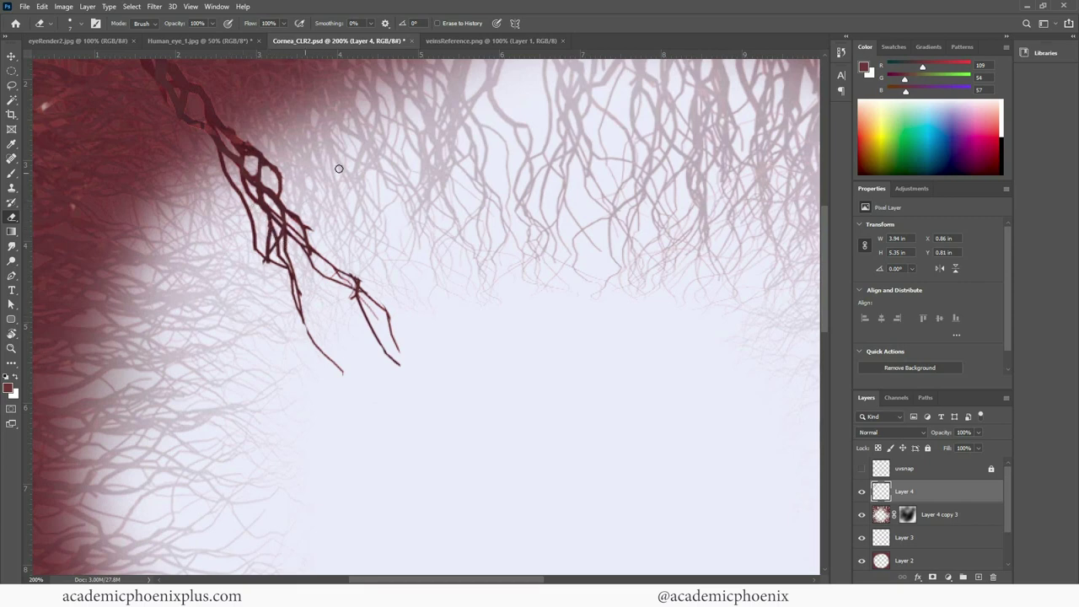
{"action": "left_click", "coordinate": [373, 193], "text": "alt"}
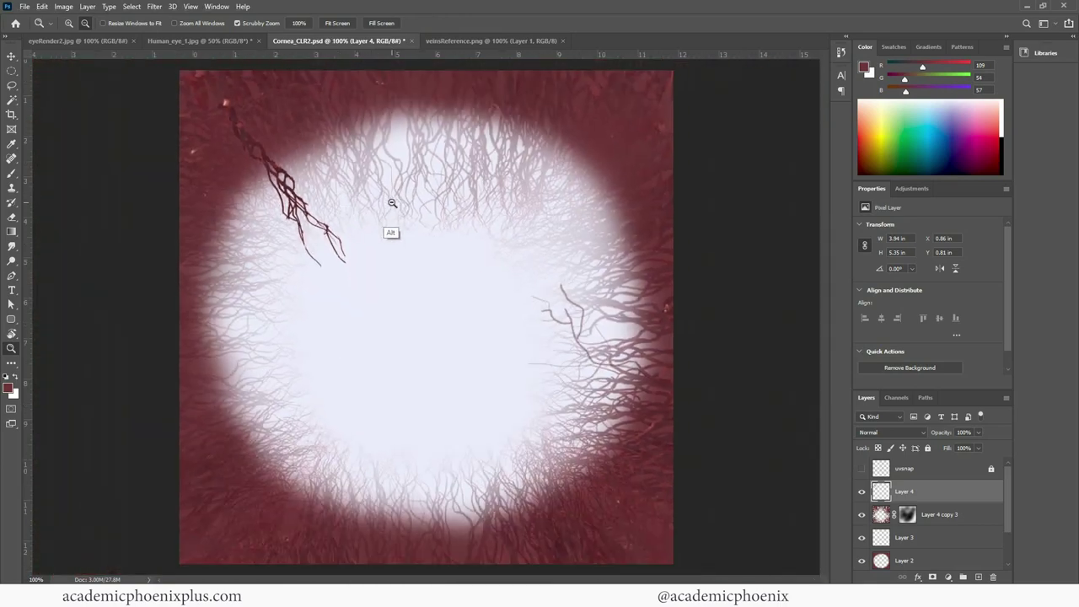
{"action": "left_click", "coordinate": [393, 205], "text": "alt"}
{"action": "left_click", "coordinate": [410, 233], "text": "alt"}
{"action": "left_click", "coordinate": [979, 433]}
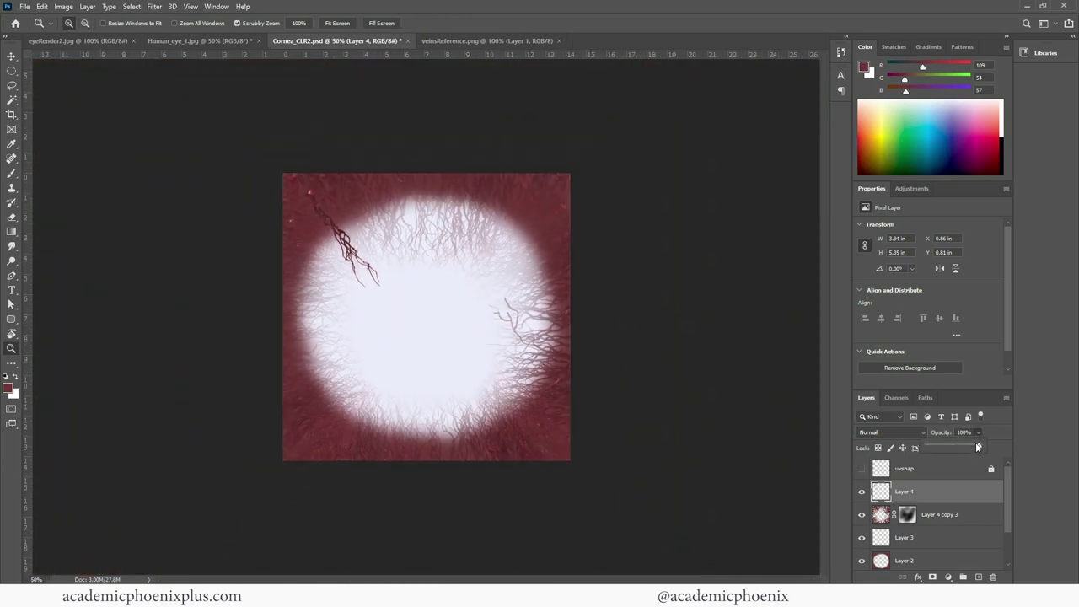
{"action": "left_click_drag", "start_coordinate": [968, 444], "coordinate": [957, 447]}
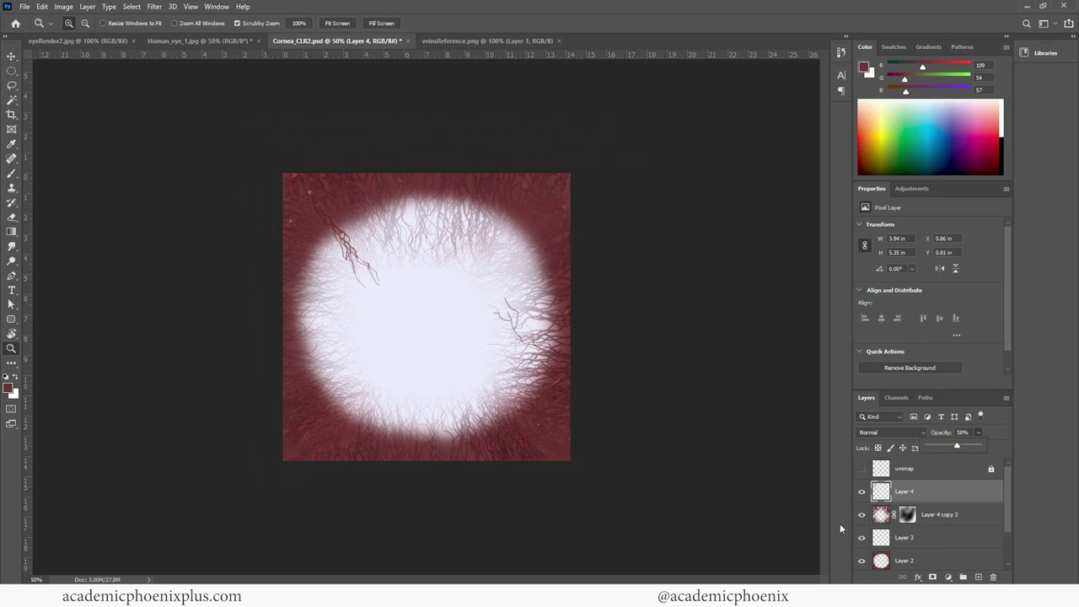
Duplicate Layer 4's vein cluster, move the copy to the eye's lower right and rotate it to point towards the centre.
{"action": "mouse_move", "coordinate": [947, 504]}
{"action": "left_mouse_down"}
{"action": "mouse_move", "coordinate": [949, 539]}
{"action": "mouse_move", "coordinate": [978, 577]}
{"action": "left_mouse_up"}
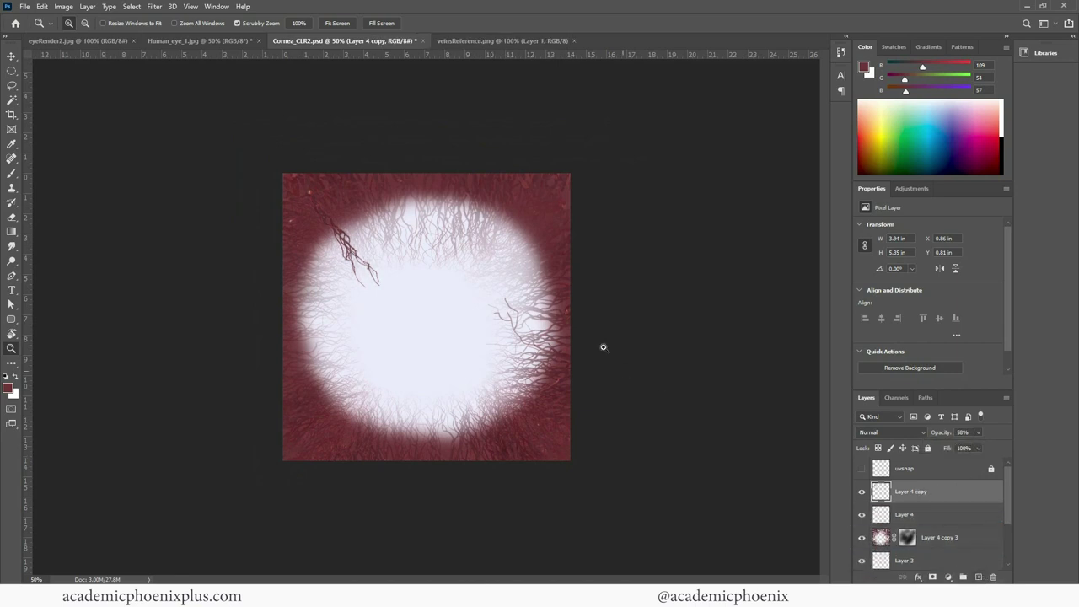
{"action": "key", "text": "v"}
{"action": "left_click_drag", "start_coordinate": [361, 271], "coordinate": [549, 300]}
{"action": "key", "text": "ctrl+t"}
{"action": "mouse_move", "coordinate": [633, 282]}
{"action": "left_mouse_down"}
{"action": "mouse_move", "coordinate": [610, 365]}
{"action": "mouse_move", "coordinate": [620, 312]}
{"action": "mouse_move", "coordinate": [544, 330]}
{"action": "mouse_move", "coordinate": [516, 396]}
{"action": "mouse_move", "coordinate": [488, 398]}
{"action": "mouse_move", "coordinate": [595, 477]}
{"action": "left_mouse_up"}
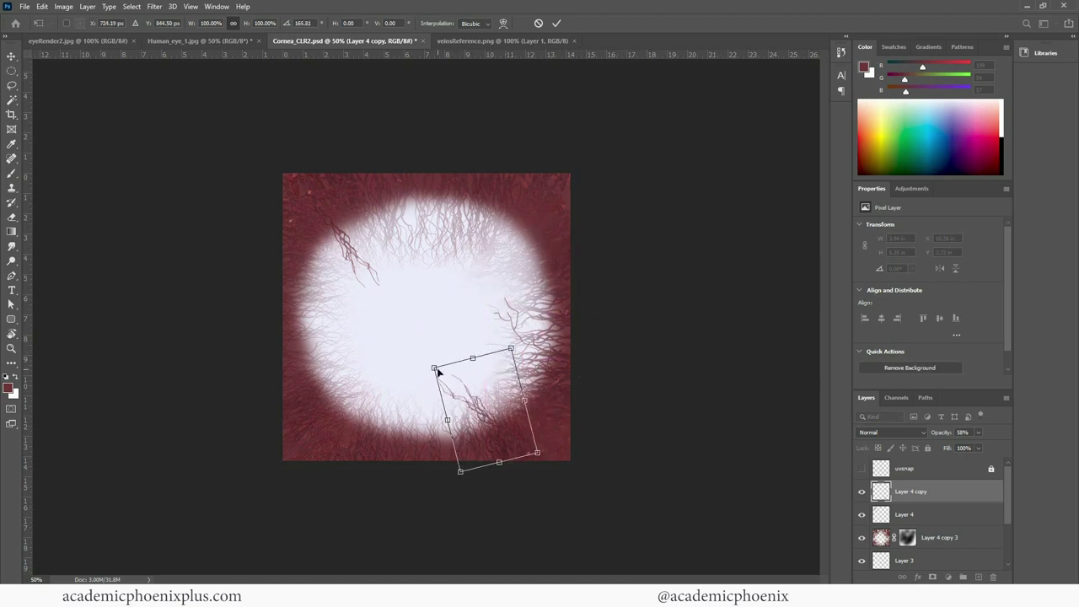
Transform the duplicated cluster again to vary its angle, and reposition it along the lower-right rim of the red border.
{"action": "left_click_drag", "start_coordinate": [437, 371], "coordinate": [410, 383]}
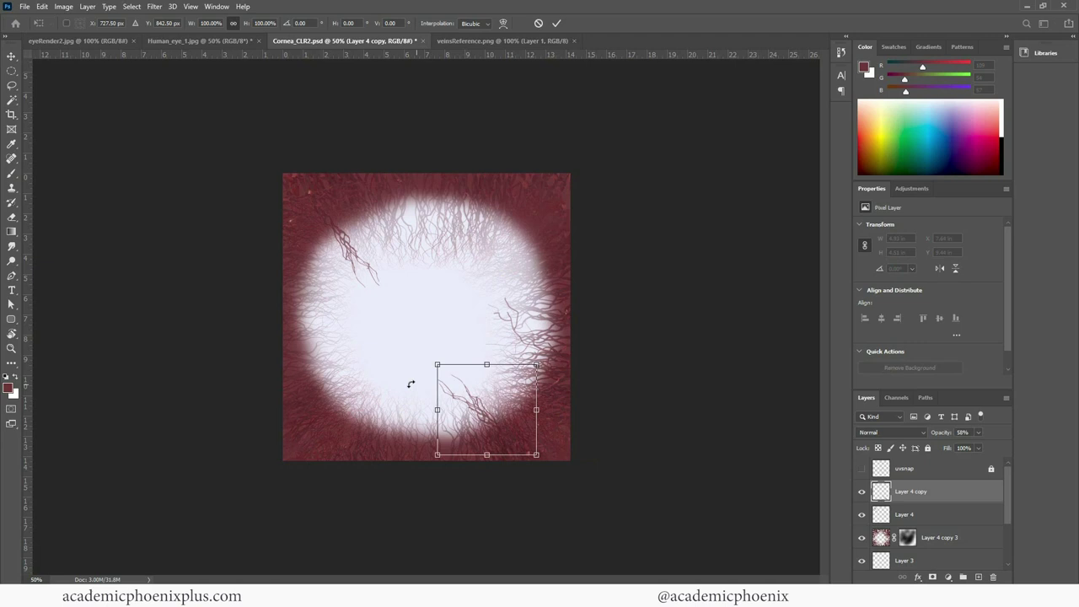
{"action": "right_click", "coordinate": [493, 389]}
{"action": "left_click", "coordinate": [540, 370]}
{"action": "mouse_move", "coordinate": [497, 397]}
{"action": "left_mouse_down"}
{"action": "mouse_move", "coordinate": [351, 395]}
{"action": "mouse_move", "coordinate": [482, 403]}
{"action": "left_mouse_up"}
{"action": "mouse_move", "coordinate": [570, 410]}
{"action": "left_mouse_down"}
{"action": "mouse_move", "coordinate": [500, 319]}
{"action": "mouse_move", "coordinate": [489, 421]}
{"action": "mouse_move", "coordinate": [526, 409]}
{"action": "mouse_move", "coordinate": [565, 336]}
{"action": "left_mouse_up"}
{"action": "key", "text": "Return"}
{"action": "key", "text": "e"}
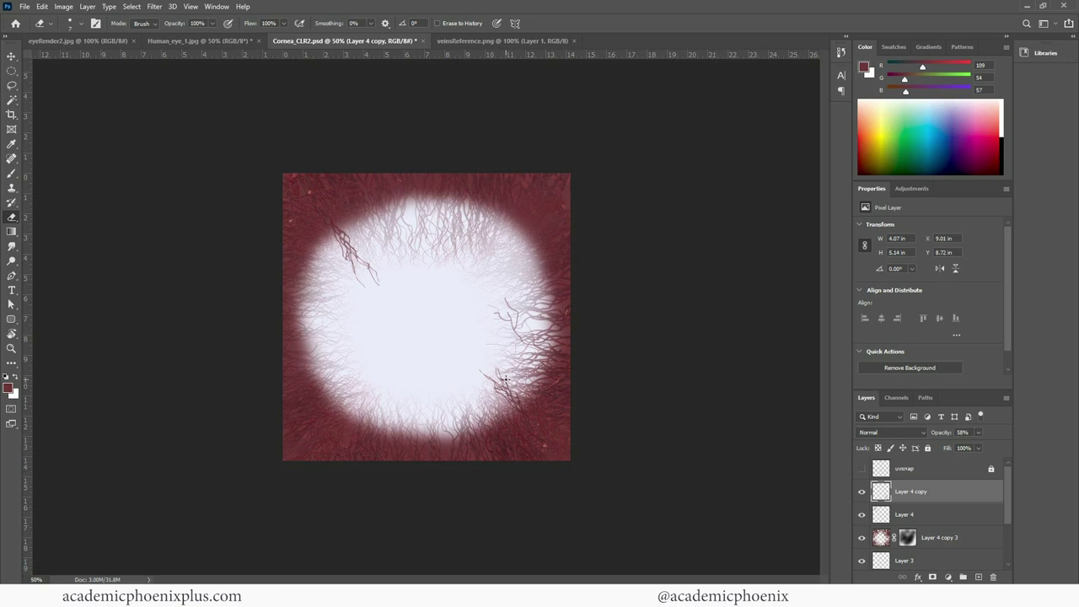
{"action": "key", "text": "v"}
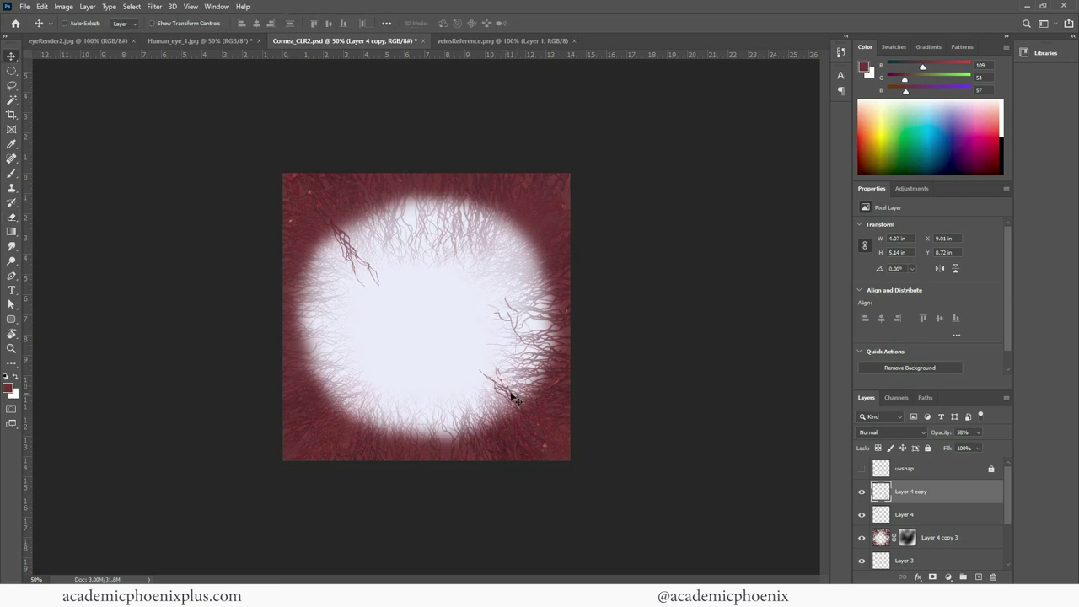
{"action": "left_click_drag", "start_coordinate": [511, 393], "coordinate": [478, 400]}
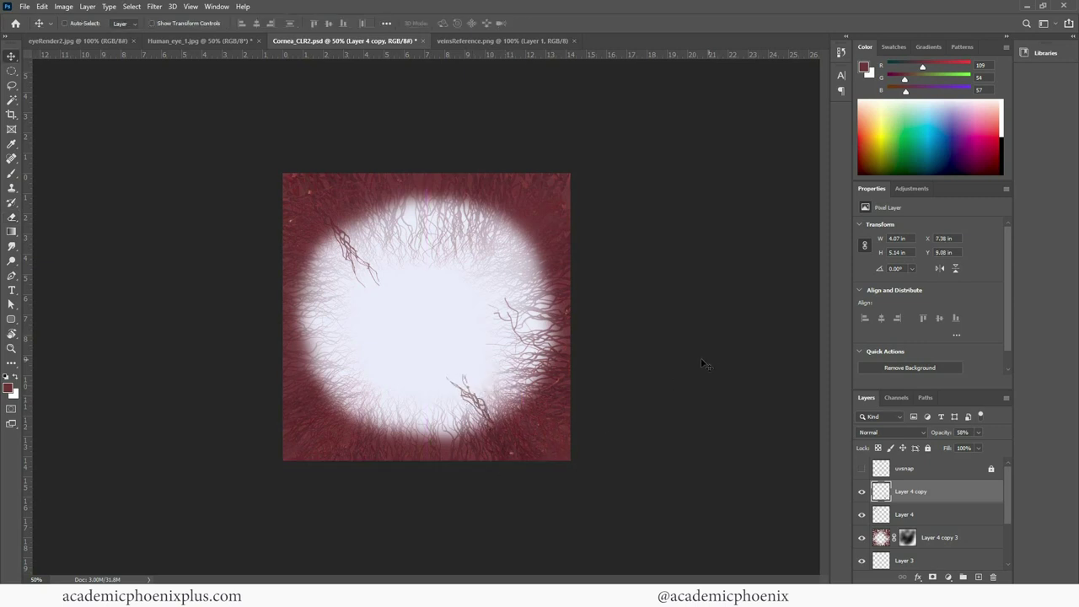
Lower the opacity of Layer 3, the dark branch on the eye's right side, to 43% and save Cornea_CLR2.psd.
{"action": "left_click", "coordinate": [935, 562]}
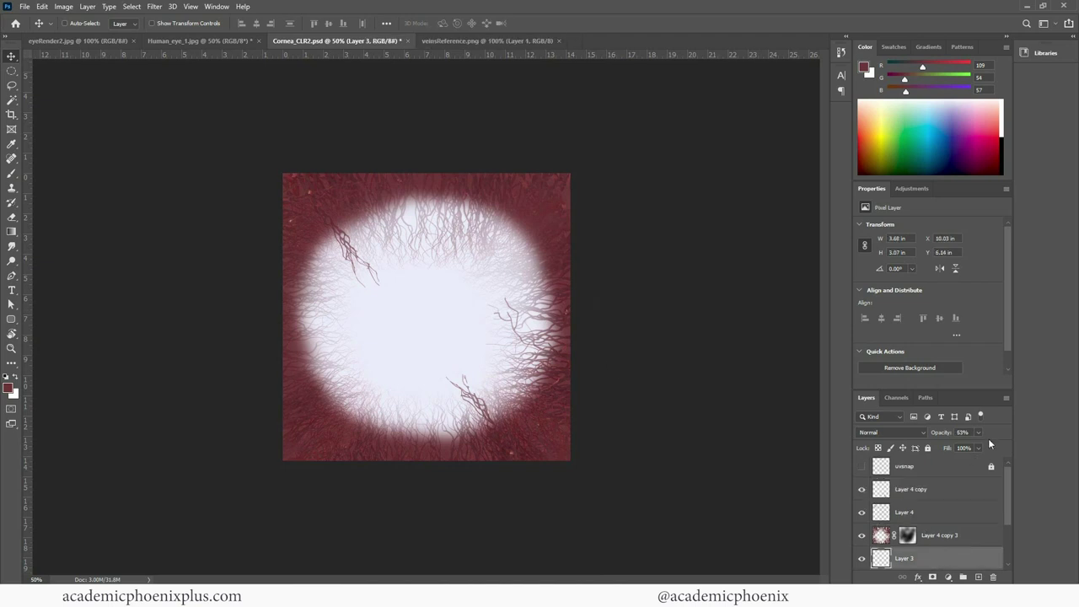
{"action": "left_click_drag", "start_coordinate": [979, 448], "coordinate": [968, 445]}
{"action": "left_click", "coordinate": [649, 392]}
{"action": "key", "text": "ctrl+s"}
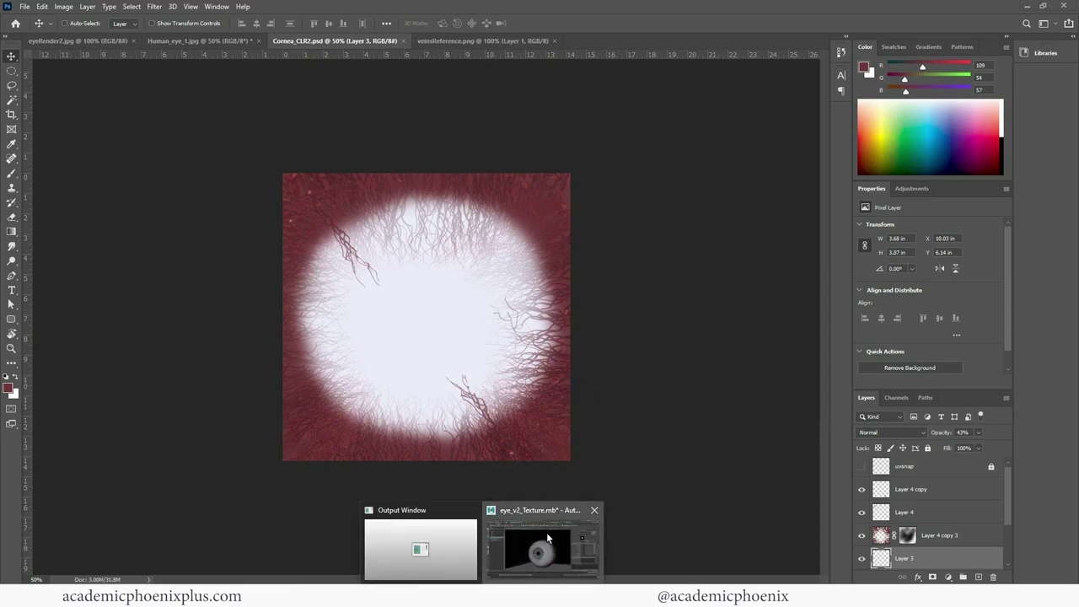
Switch to Maya, reload the file texture on cornea_shader's base colour and inspect the eye from another angle.
{"action": "left_click", "coordinate": [546, 532]}
{"action": "left_click", "coordinate": [631, 341]}
{"action": "left_click", "coordinate": [971, 110]}
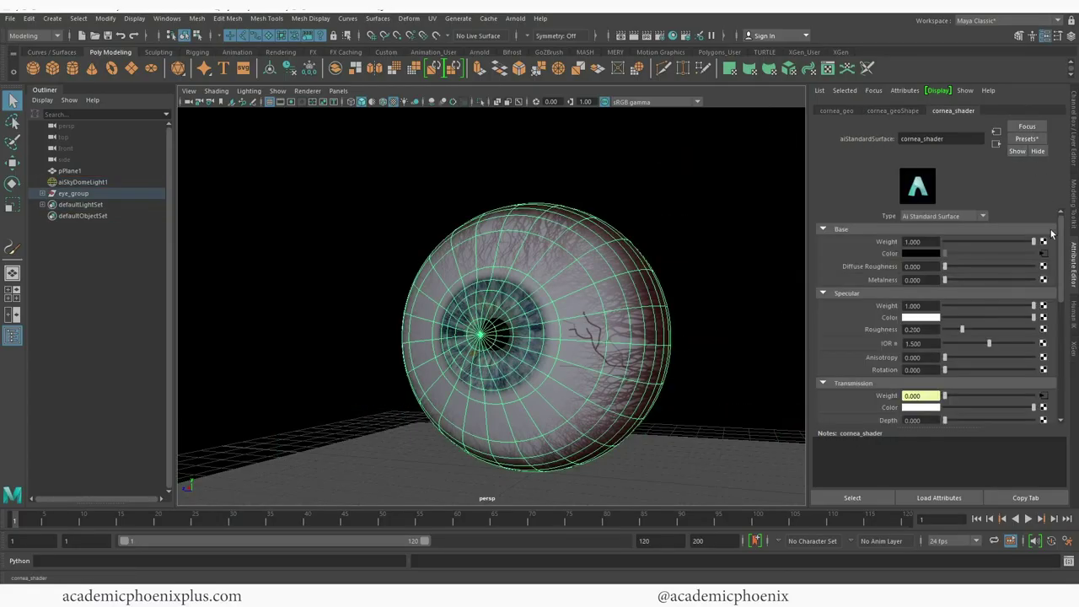
{"action": "left_click", "coordinate": [1043, 257]}
{"action": "left_click", "coordinate": [922, 281]}
{"action": "left_click", "coordinate": [687, 331]}
{"action": "left_click_drag", "start_coordinate": [686, 331], "coordinate": [575, 419], "text": "alt"}
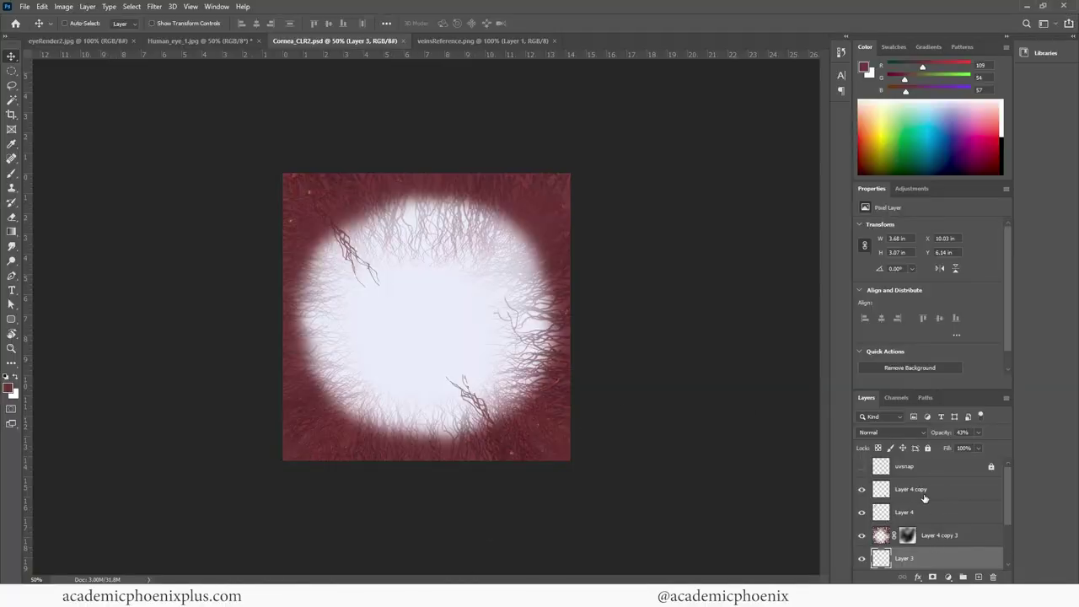
Back in Photoshop, move both accent clusters, Layer 4 copy and Layer 4, outwards towards their corners of the map.
{"action": "left_click", "coordinate": [924, 498]}
{"action": "left_click_drag", "start_coordinate": [483, 416], "coordinate": [519, 423]}
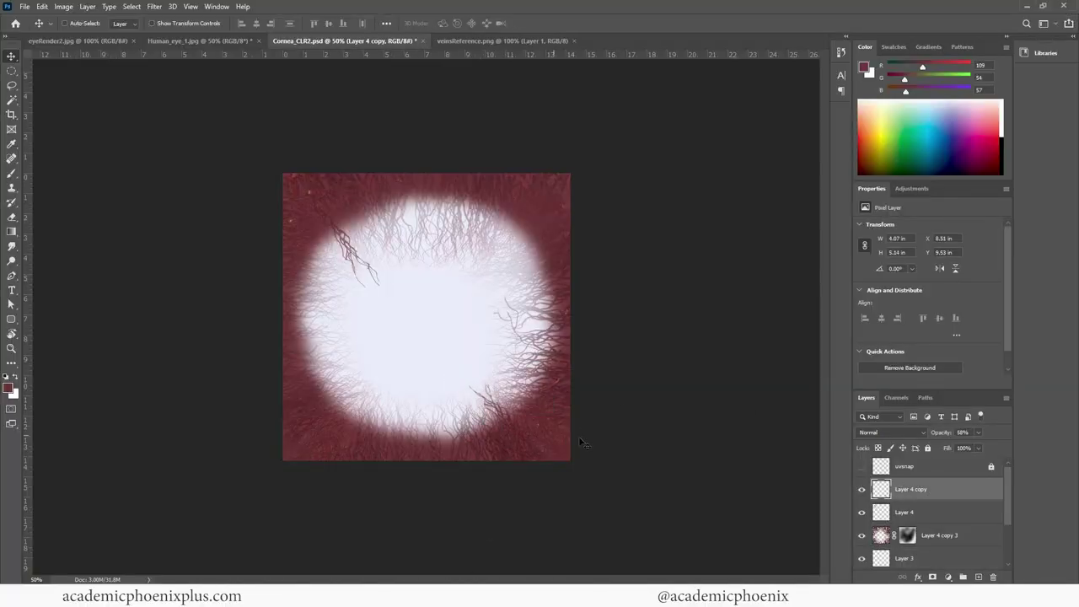
{"action": "left_click", "coordinate": [919, 514]}
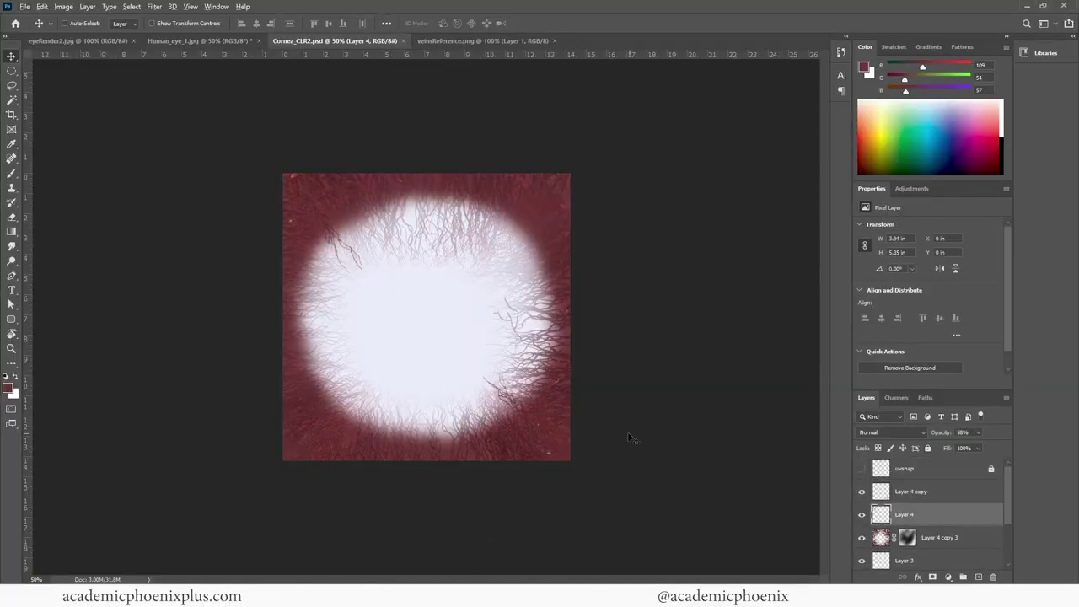
{"action": "left_click", "coordinate": [1001, 502]}
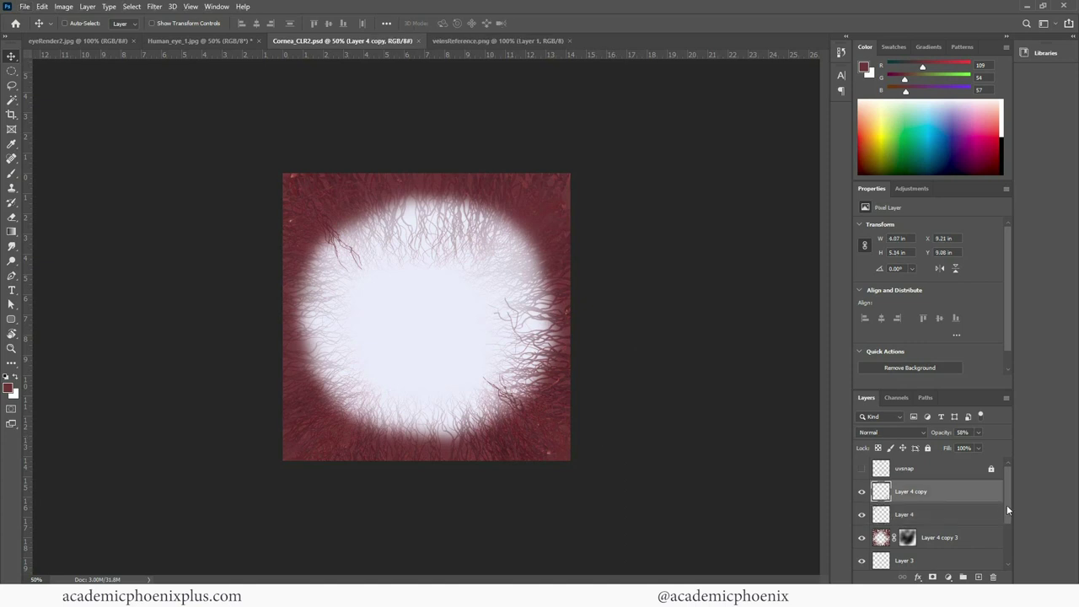
{"action": "double_click", "coordinate": [1000, 505]}
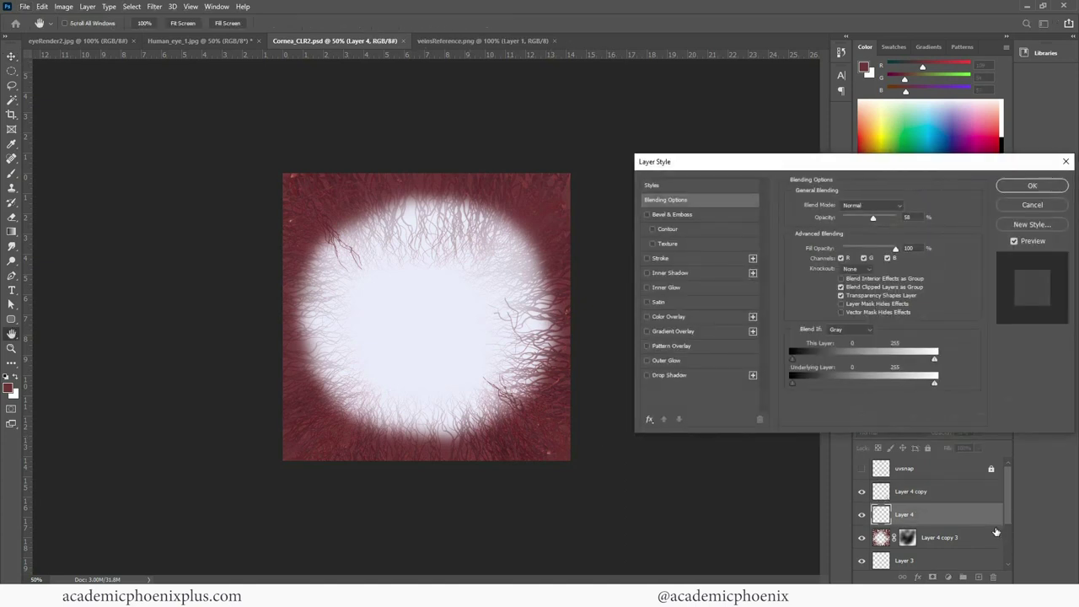
{"action": "left_click", "coordinate": [1030, 202]}
Hide Layer 2, the red border, and show it again to examine the veins without it.
{"action": "left_click_drag", "start_coordinate": [1010, 505], "coordinate": [1003, 553]}
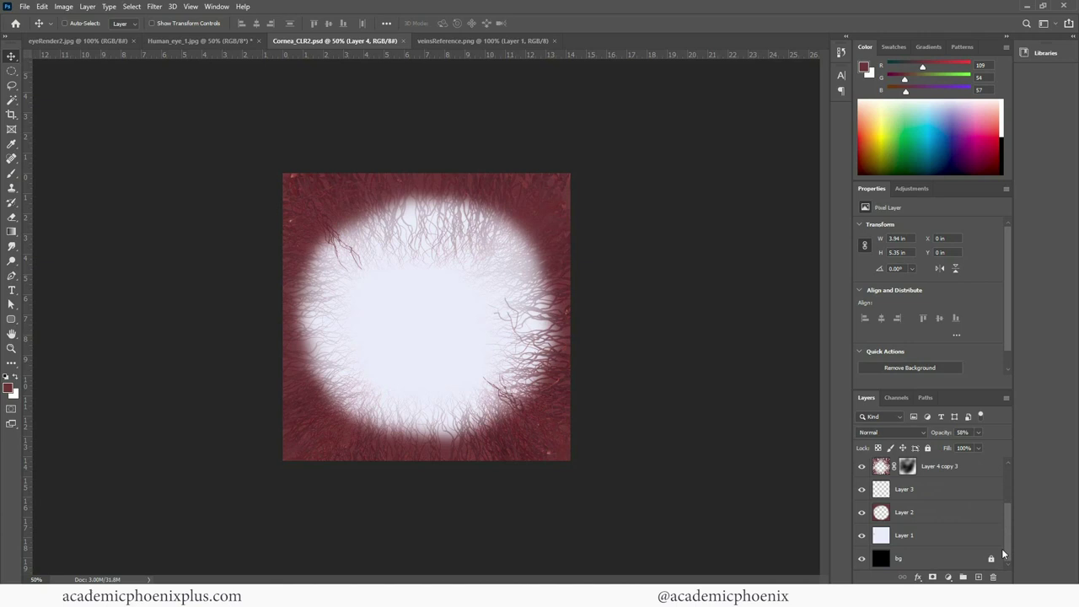
{"action": "left_click", "coordinate": [923, 513]}
{"action": "left_click", "coordinate": [860, 512]}
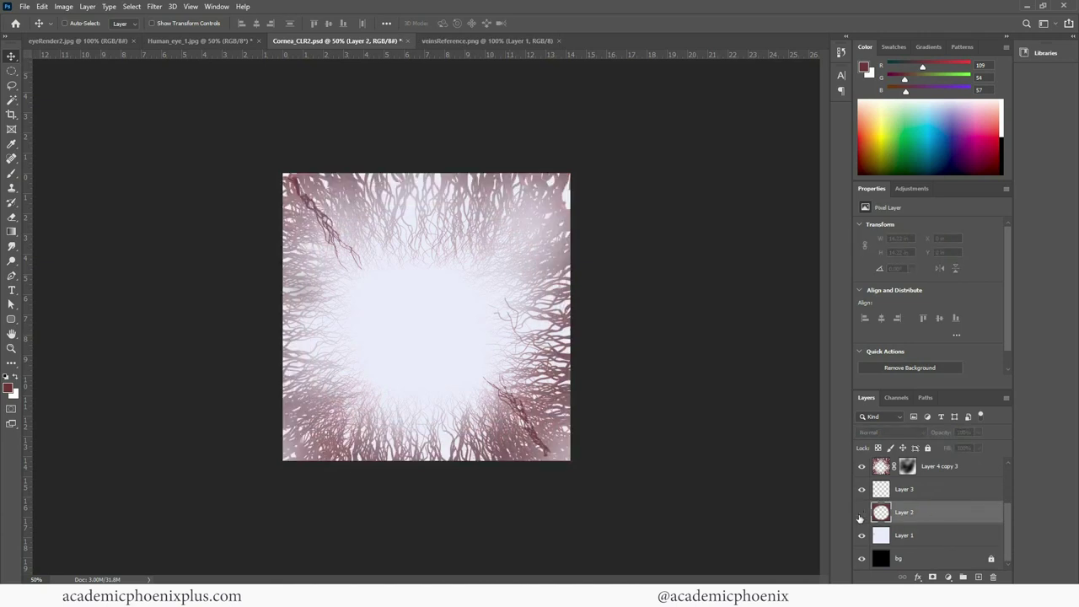
{"action": "left_click", "coordinate": [861, 512]}
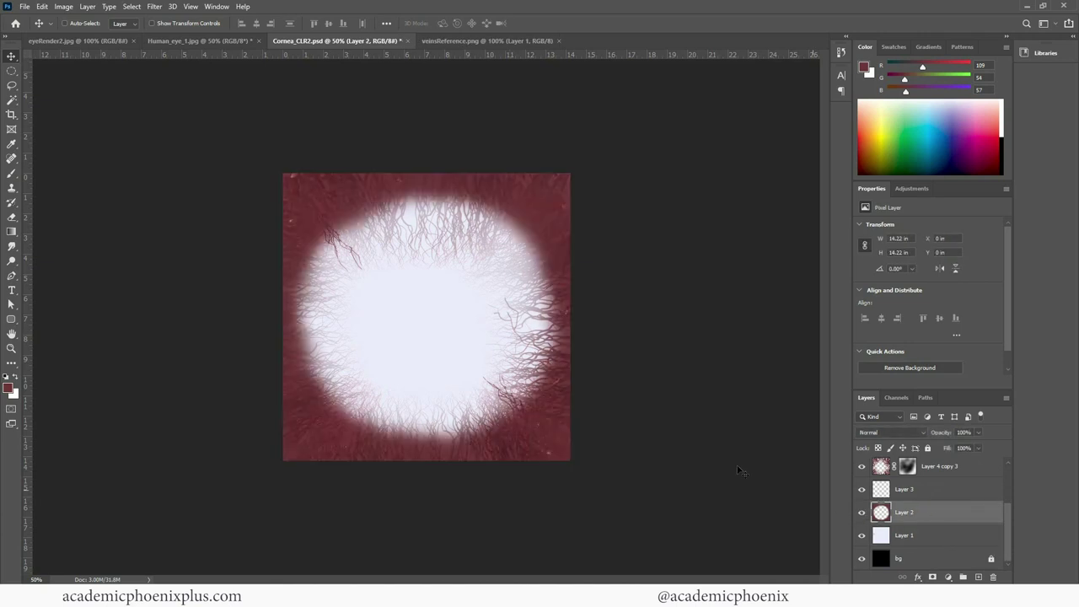
With uvsnap visible, brush a soft ring around the iris in the border's sampled red on a new layer above Layer 2, at 45% layer opacity.
{"action": "left_click", "coordinate": [12, 173]}
{"action": "left_click", "coordinate": [330, 180], "text": "alt"}
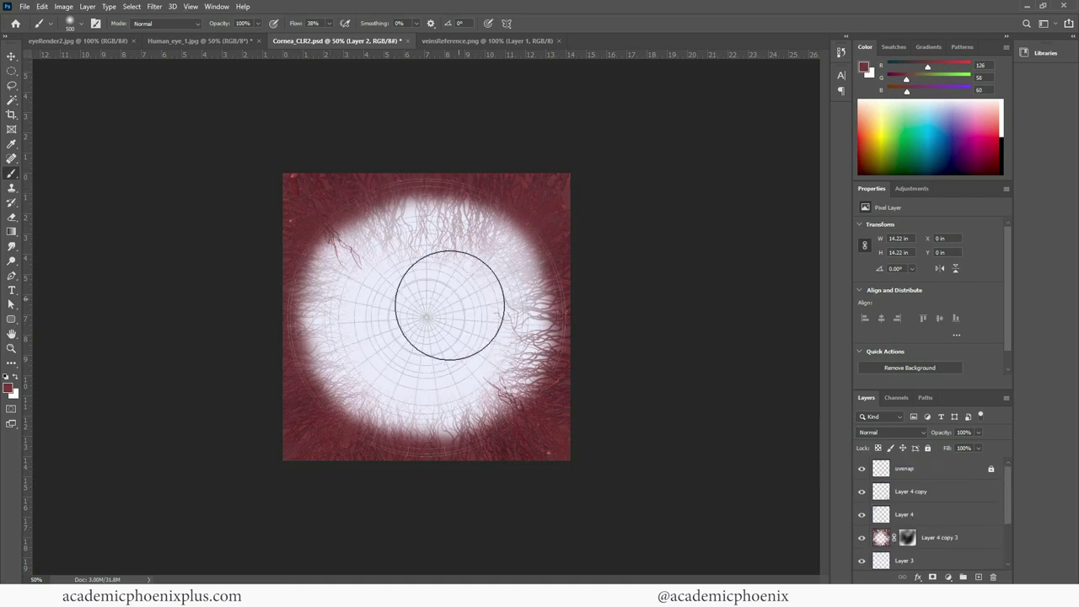
{"action": "left_click", "coordinate": [979, 577]}
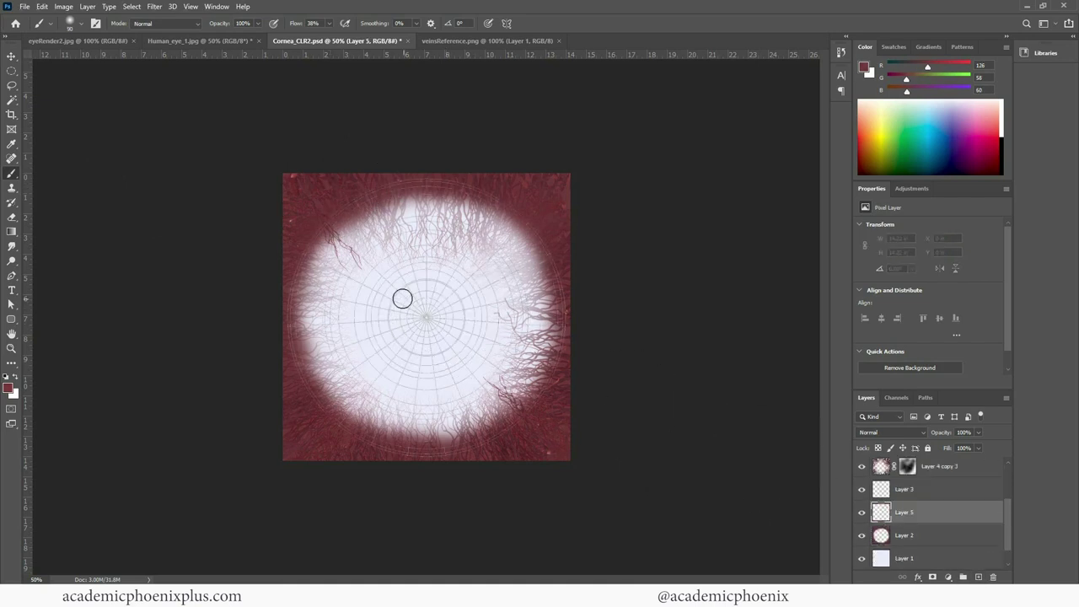
{"action": "mouse_move", "coordinate": [402, 298]}
{"action": "left_mouse_down"}
{"action": "mouse_move", "coordinate": [407, 340]}
{"action": "mouse_move", "coordinate": [424, 348]}
{"action": "mouse_move", "coordinate": [462, 316]}
{"action": "mouse_move", "coordinate": [454, 298]}
{"action": "mouse_move", "coordinate": [423, 286]}
{"action": "mouse_move", "coordinate": [393, 313]}
{"action": "left_mouse_up"}
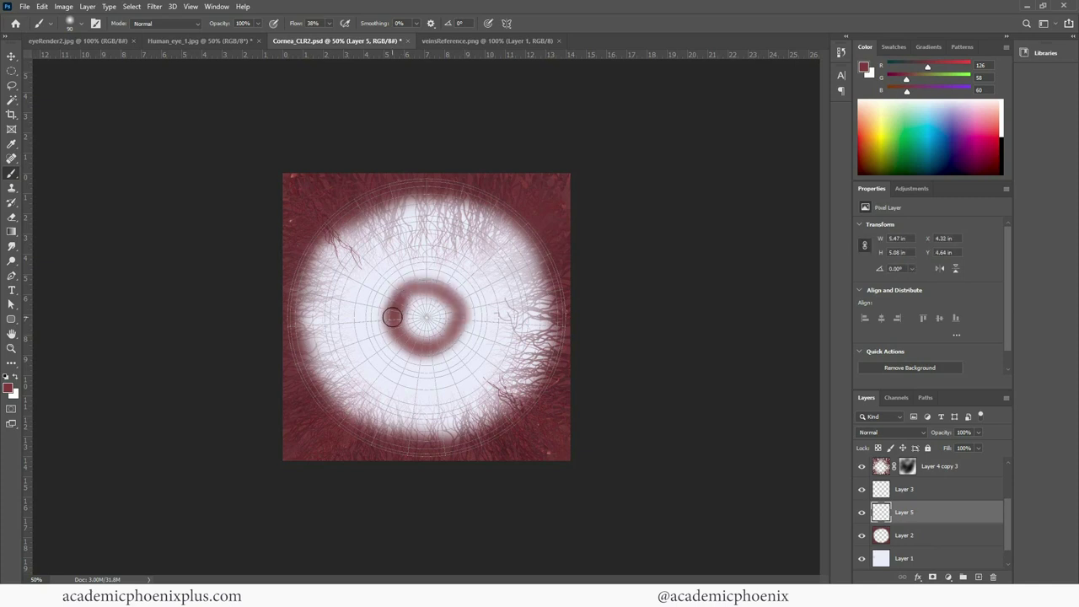
{"action": "left_click", "coordinate": [979, 432]}
{"action": "left_click_drag", "start_coordinate": [961, 448], "coordinate": [951, 447]}
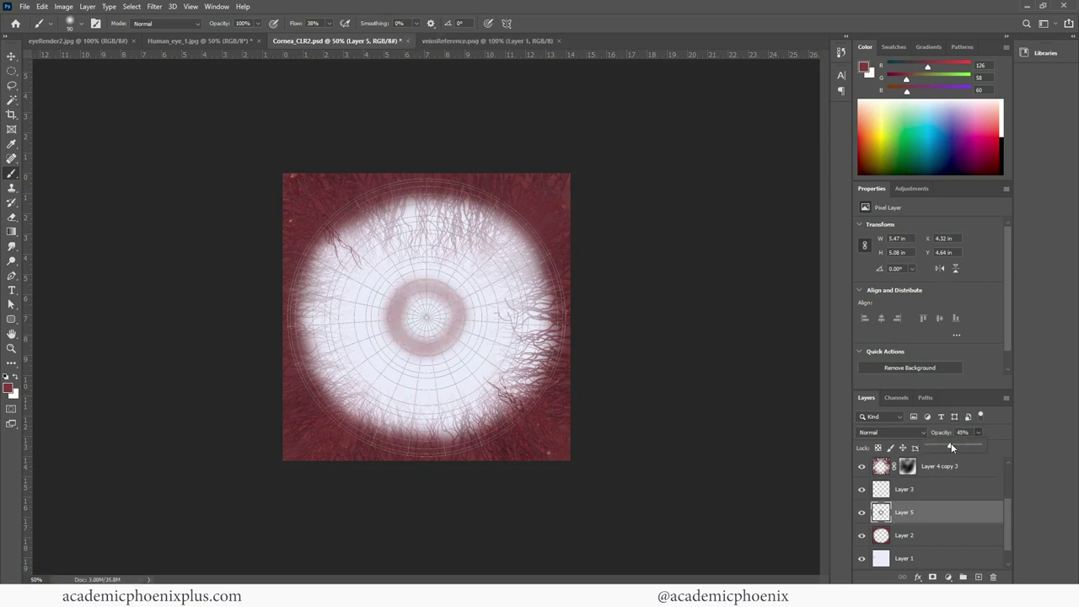
Add another layer above Layer 2 and set the foreground colour to pale blue-white RGB 207, 221, 234 sampled from Human_eye_1.jpg's eye white.
{"action": "left_click", "coordinate": [966, 537]}
{"action": "left_click", "coordinate": [978, 578]}
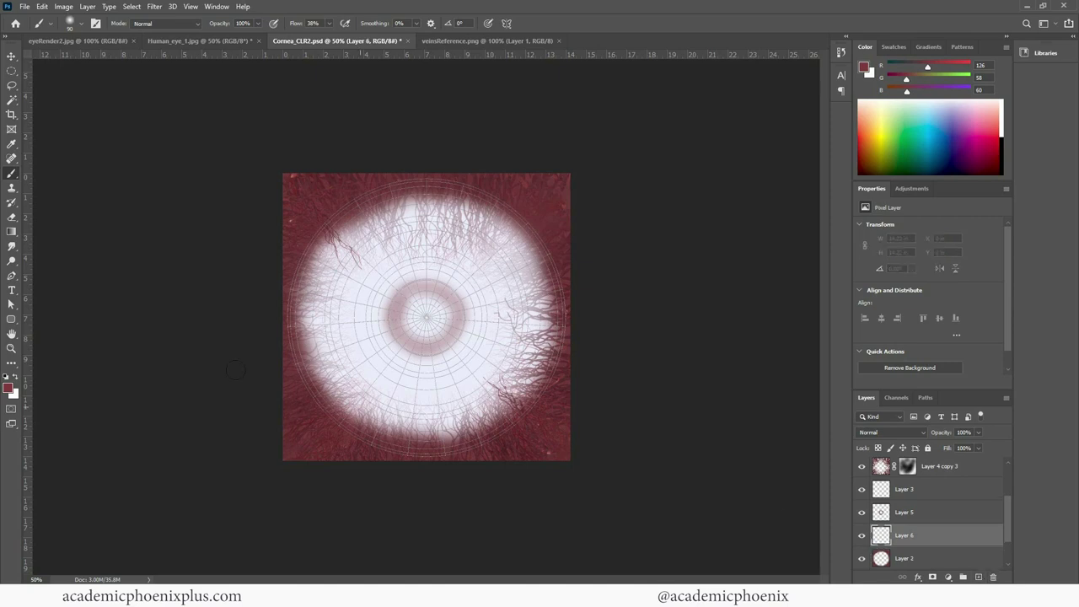
{"action": "left_click", "coordinate": [200, 40]}
{"action": "left_click", "coordinate": [8, 388]}
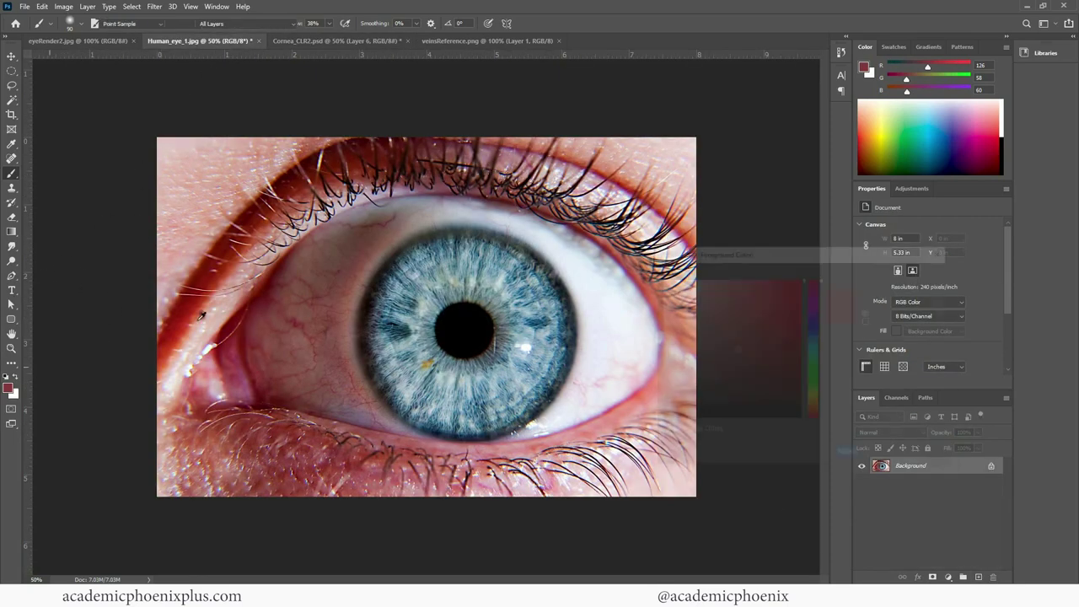
{"action": "left_click", "coordinate": [583, 251]}
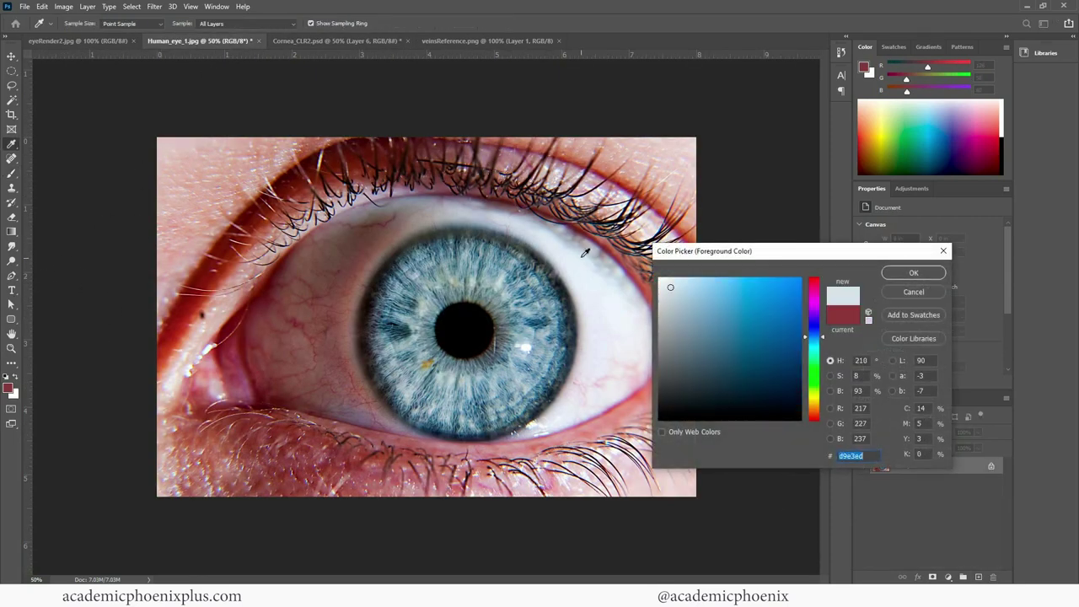
{"action": "left_click", "coordinate": [670, 289]}
{"action": "left_click", "coordinate": [913, 274]}
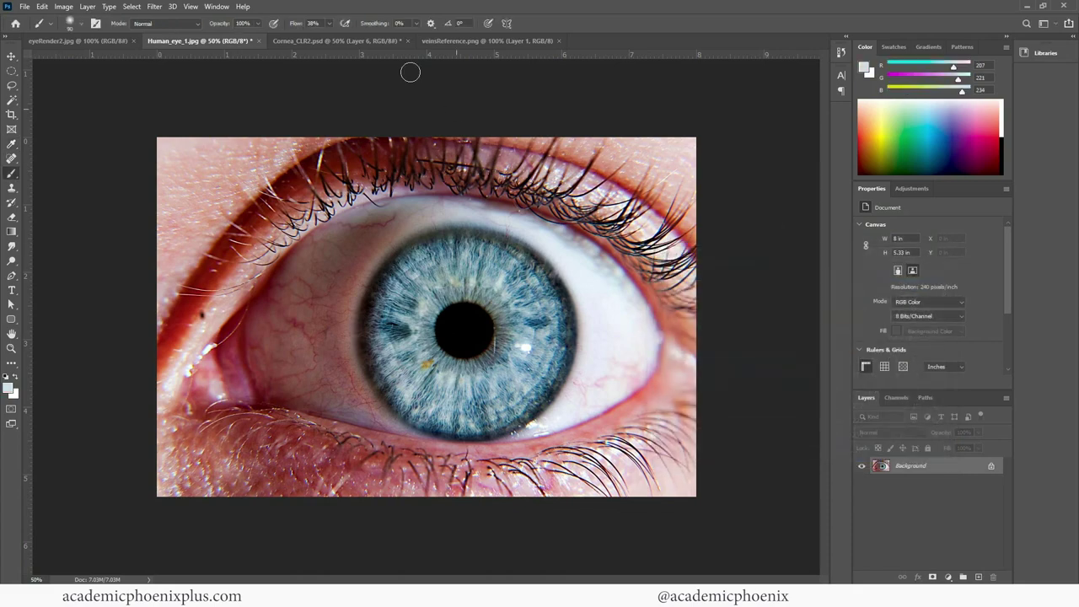
Close veinsReference.png and return to the Cornea_CLR2.psd document.
{"action": "left_click", "coordinate": [475, 40]}
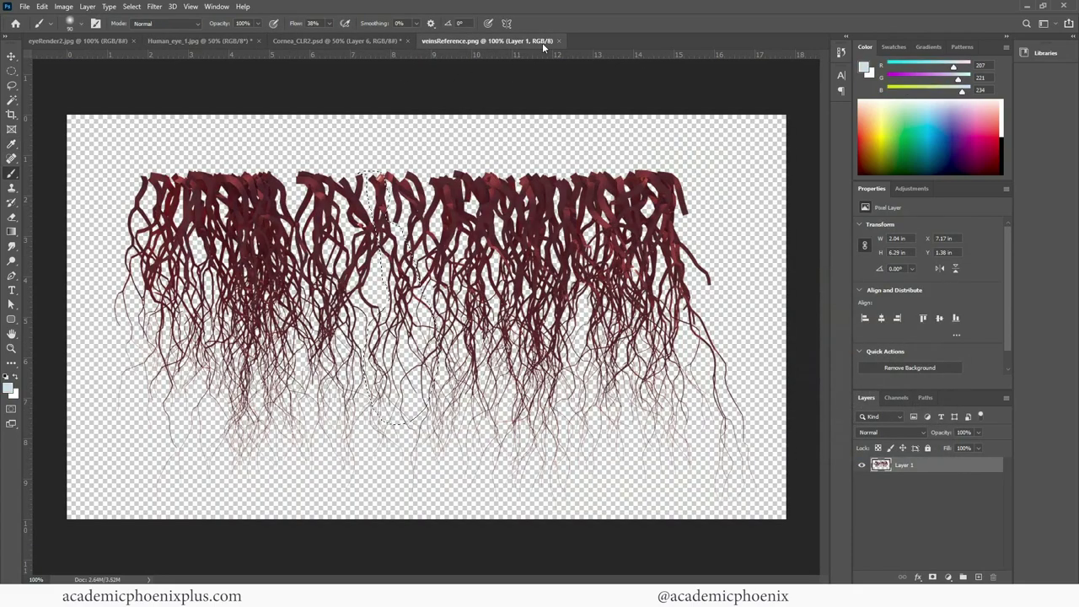
{"action": "left_click", "coordinate": [199, 41]}
{"action": "left_click", "coordinate": [316, 41]}
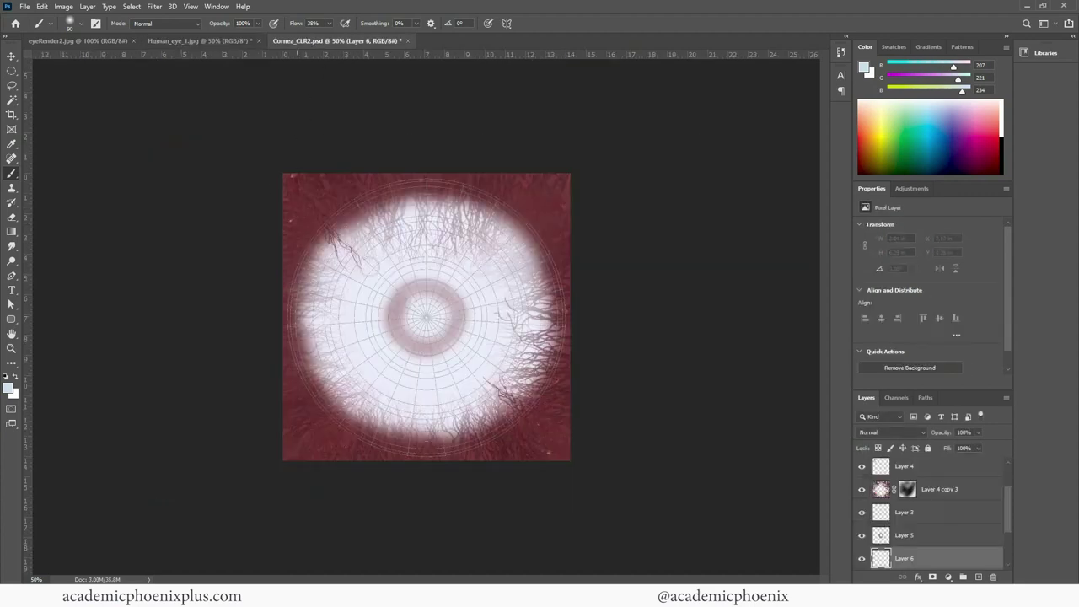
Brush soft pale blue-white patches over the white of the eye on Layer 6, enlarging the brush to 200.
{"action": "left_click_drag", "start_coordinate": [1007, 518], "coordinate": [1003, 547]}
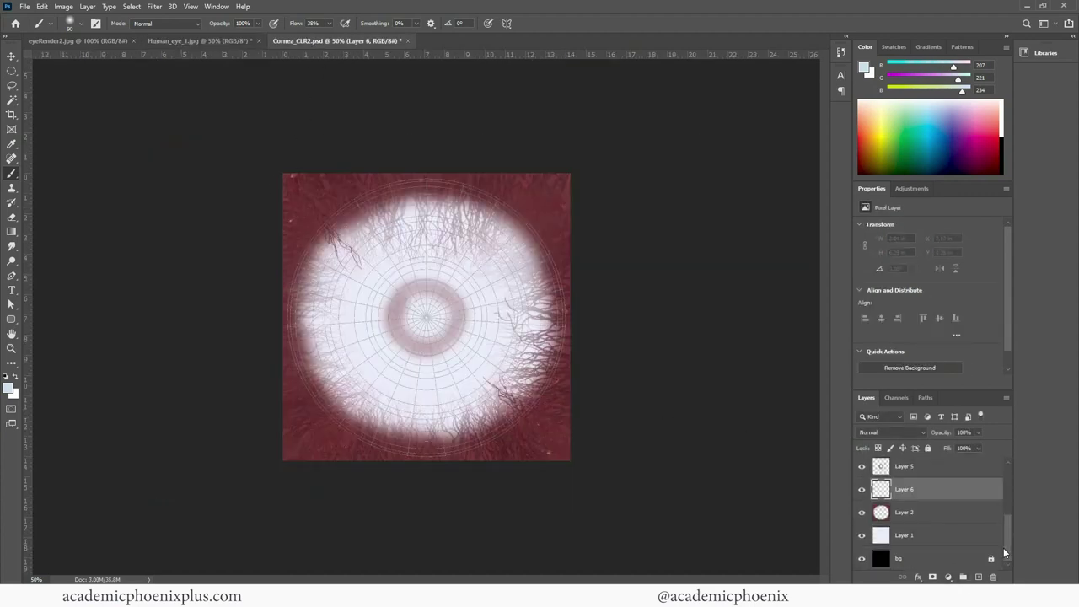
{"action": "mouse_move", "coordinate": [336, 341]}
{"action": "left_mouse_down"}
{"action": "mouse_move", "coordinate": [351, 373]}
{"action": "mouse_move", "coordinate": [372, 375]}
{"action": "mouse_move", "coordinate": [335, 341]}
{"action": "mouse_move", "coordinate": [322, 298]}
{"action": "mouse_move", "coordinate": [328, 265]}
{"action": "mouse_move", "coordinate": [467, 227]}
{"action": "mouse_move", "coordinate": [520, 263]}
{"action": "mouse_move", "coordinate": [511, 368]}
{"action": "mouse_move", "coordinate": [495, 381]}
{"action": "mouse_move", "coordinate": [376, 402]}
{"action": "mouse_move", "coordinate": [408, 389]}
{"action": "mouse_move", "coordinate": [376, 381]}
{"action": "mouse_move", "coordinate": [494, 397]}
{"action": "left_mouse_up"}
{"action": "key", "text": "bracketright"}
{"action": "key", "text": "bracketright"}
{"action": "key", "text": "bracketright"}
{"action": "key", "text": "bracketright"}
{"action": "key", "text": "bracketright"}
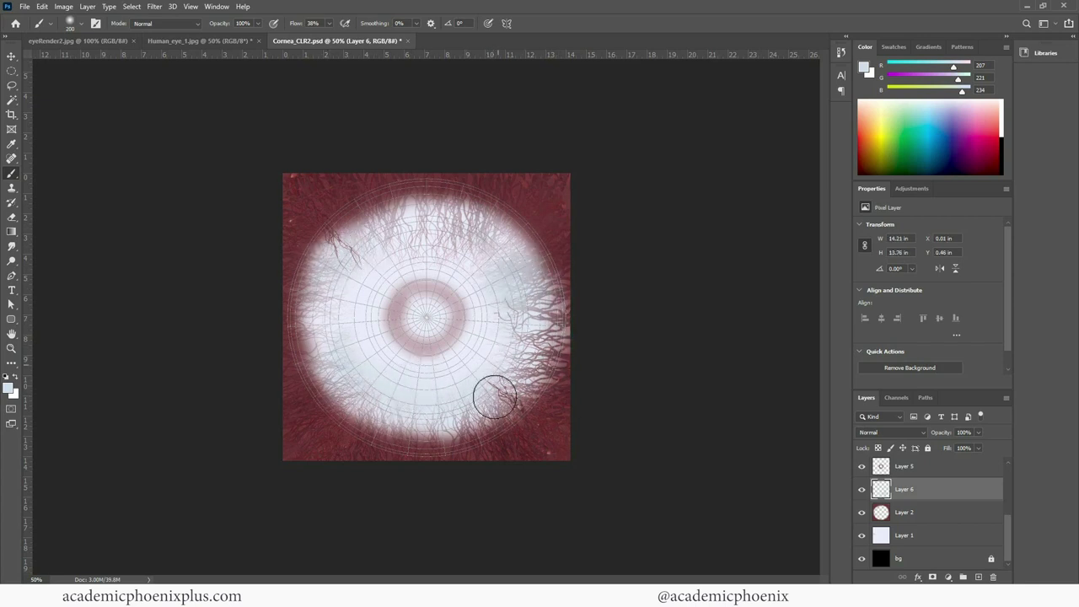
Sample dark red from the border, undo the trial strokes on Layer 6 and brush faint red tints over the eye white on Layer 5.
{"action": "left_click", "coordinate": [315, 446], "text": "alt"}
{"action": "left_click", "coordinate": [356, 311]}
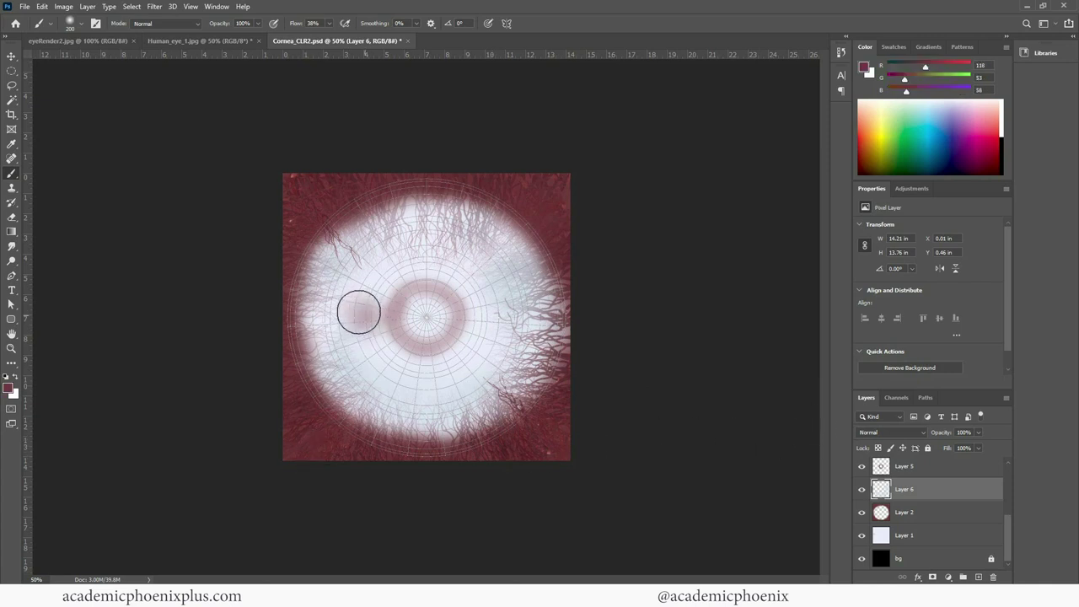
{"action": "key", "text": "ctrl+z"}
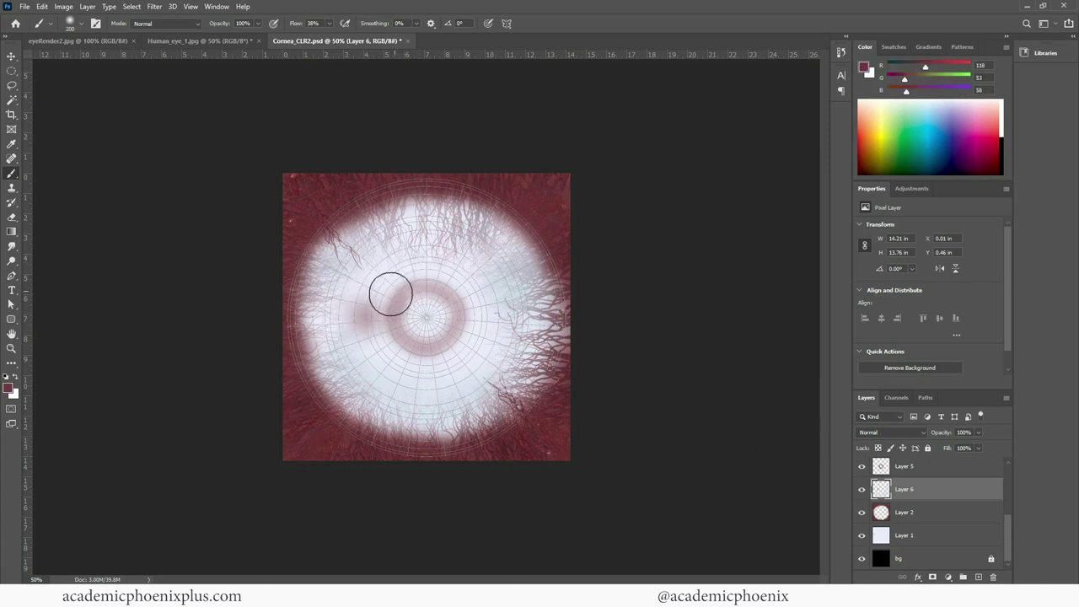
{"action": "key", "text": "ctrl+z"}
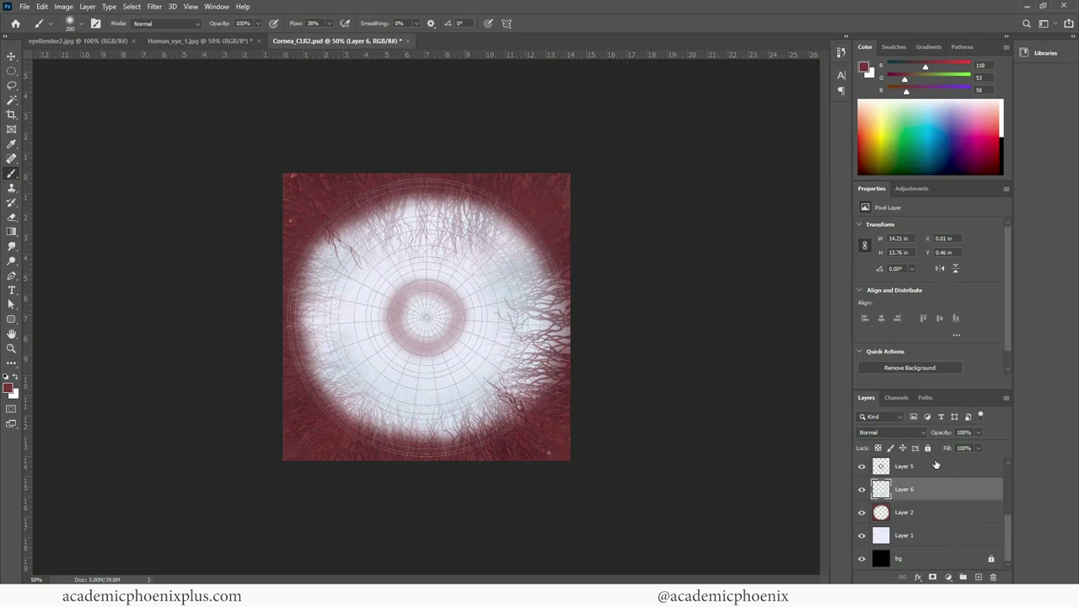
{"action": "left_click", "coordinate": [936, 464]}
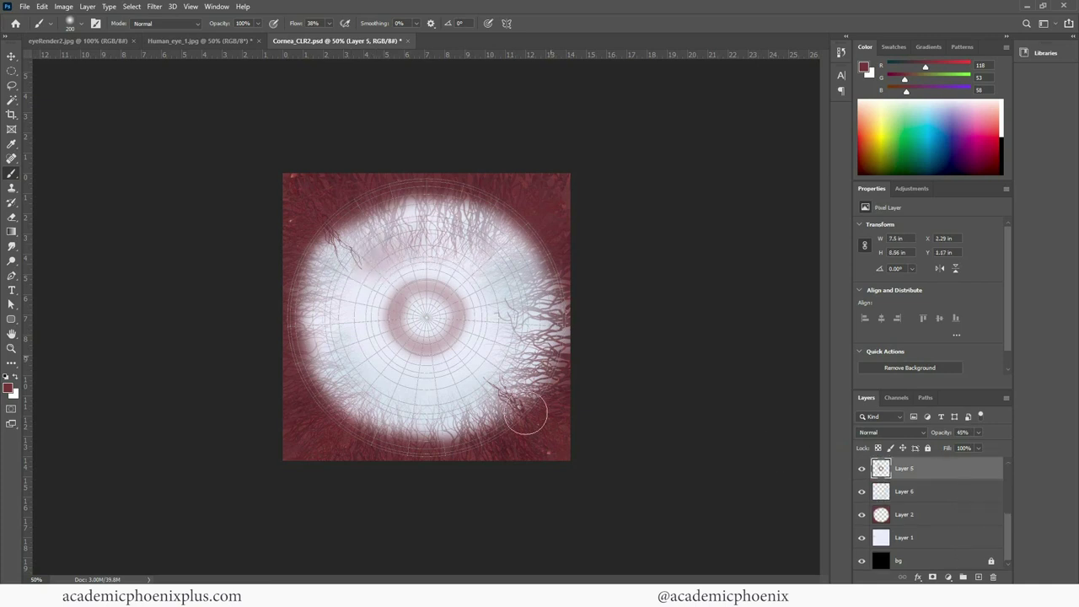
{"action": "left_click_drag", "start_coordinate": [526, 414], "coordinate": [409, 397]}
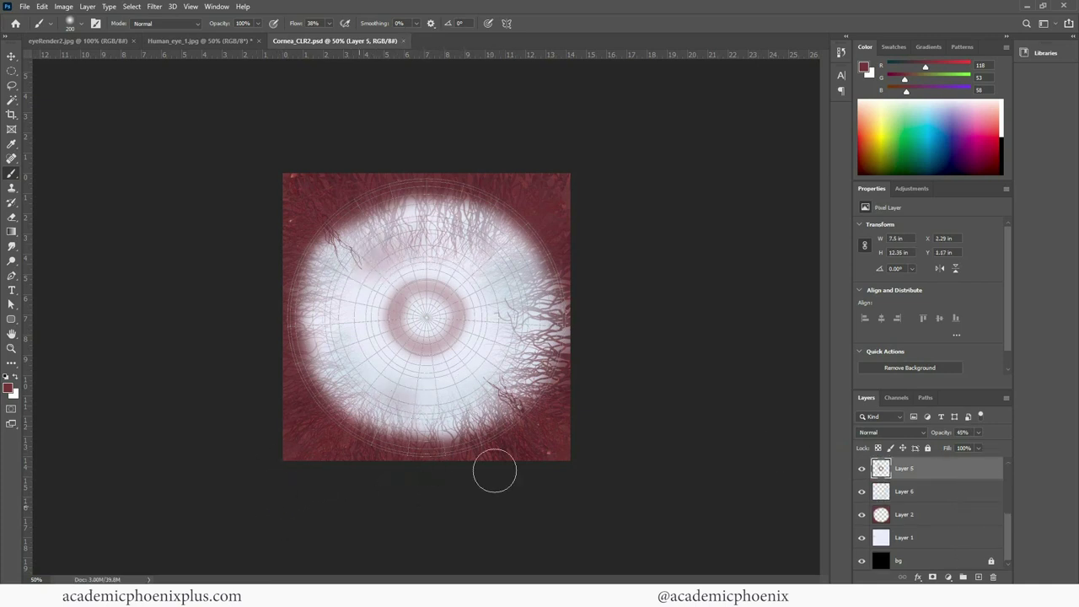
{"action": "scroll", "coordinate": [1009, 479], "scroll_direction": "up", "scroll_amount": 3}
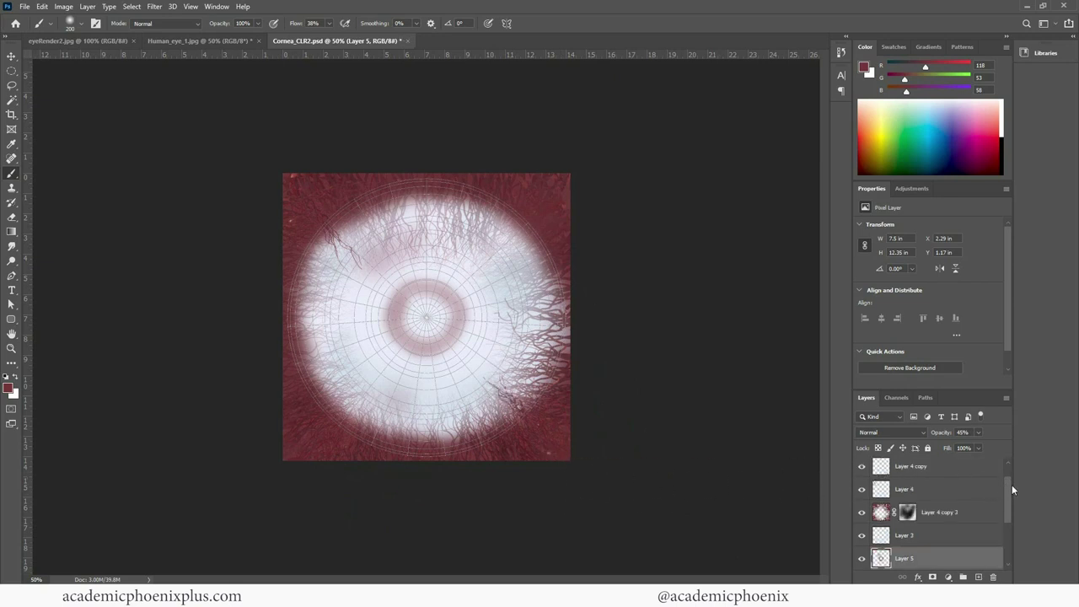
Hide the uvsnap layer and save Cornea_CLR2.psd.
{"action": "scroll", "coordinate": [1011, 485], "scroll_direction": "up", "scroll_amount": 1}
{"action": "left_click", "coordinate": [861, 469]}
{"action": "left_click", "coordinate": [861, 469]}
{"action": "left_click", "coordinate": [864, 469]}
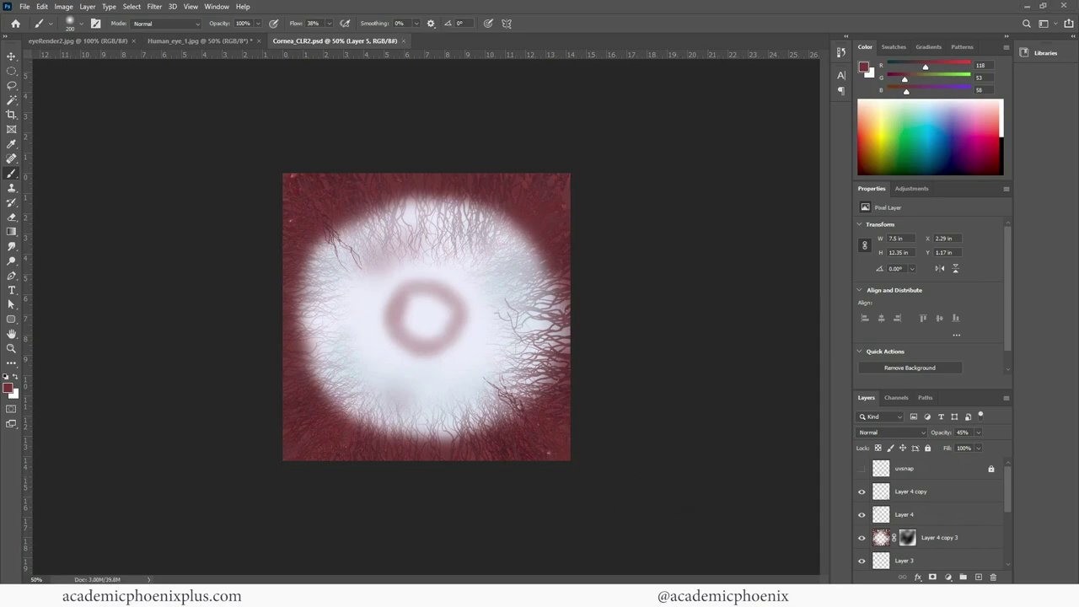
Switch to Maya and reload the Cornea_CLR2.psd colour texture assigned to cornea_shader.
{"action": "left_click", "coordinate": [553, 548]}
{"action": "left_click", "coordinate": [515, 420]}
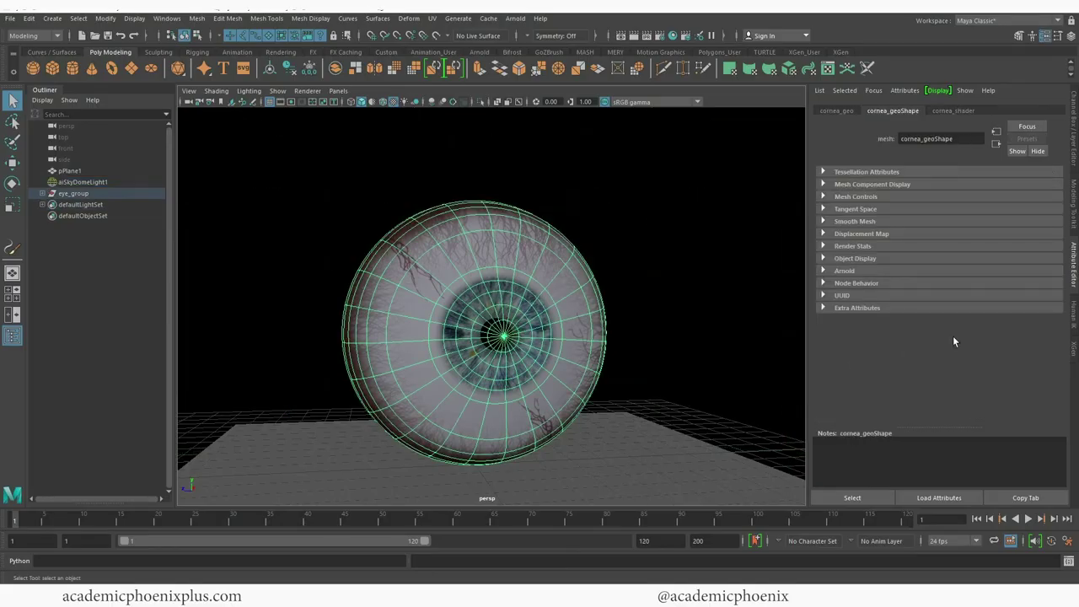
{"action": "left_click", "coordinate": [959, 111]}
{"action": "left_click", "coordinate": [1044, 254]}
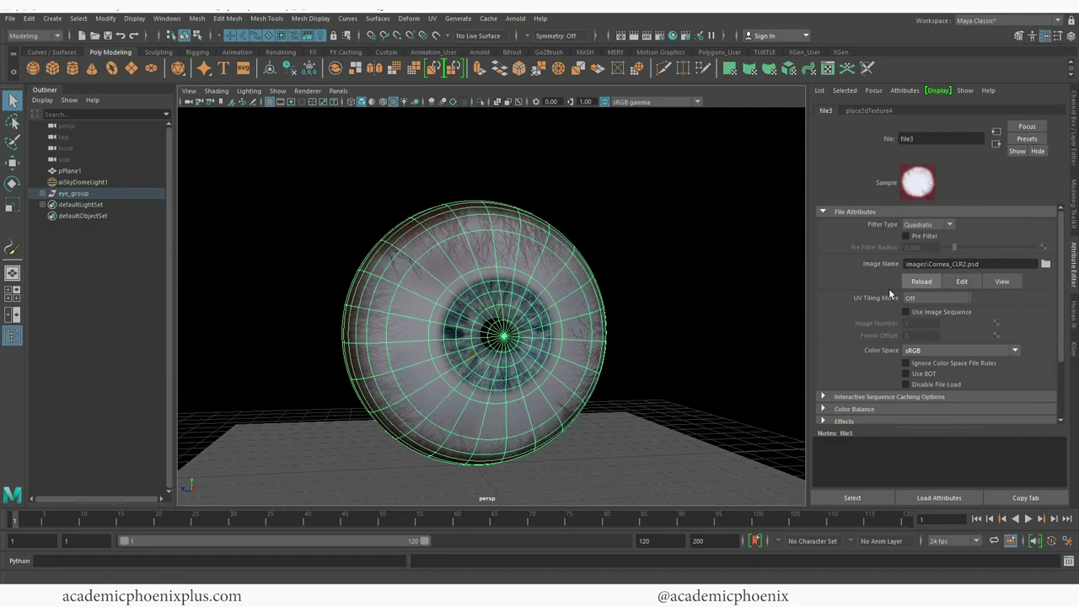
Frame the whole eyeball from a turned view, render it with Arnold and store the result as a snapshot.
{"action": "left_click", "coordinate": [713, 316]}
{"action": "left_click_drag", "start_coordinate": [695, 357], "coordinate": [406, 318], "text": "alt"}
{"action": "left_click_drag", "start_coordinate": [531, 413], "coordinate": [588, 308], "text": "alt"}
{"action": "left_click", "coordinate": [515, 17]}
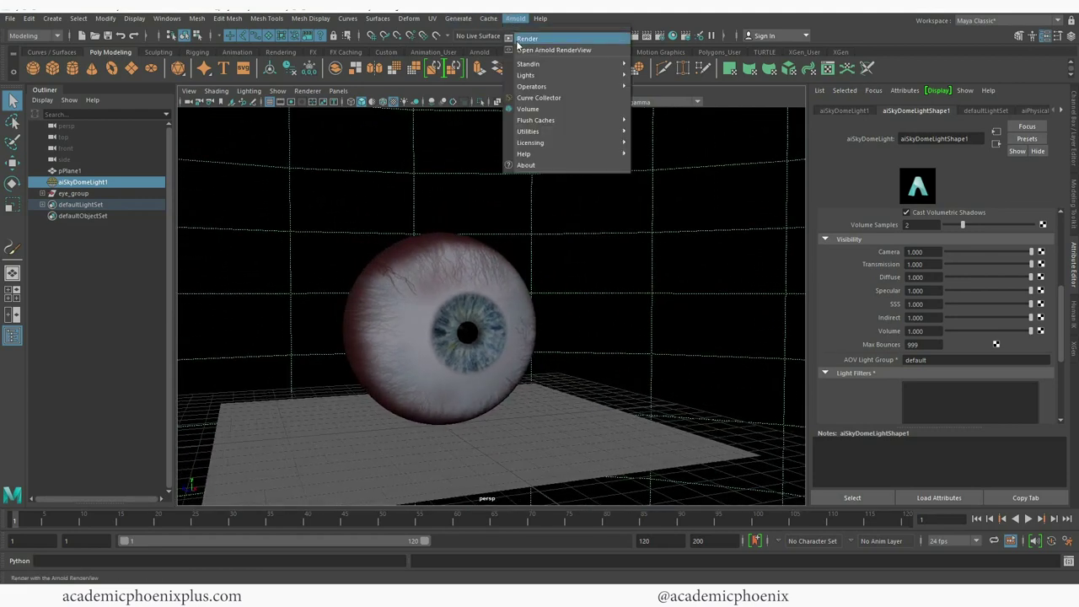
{"action": "left_click", "coordinate": [540, 34]}
{"action": "left_click", "coordinate": [1049, 32]}
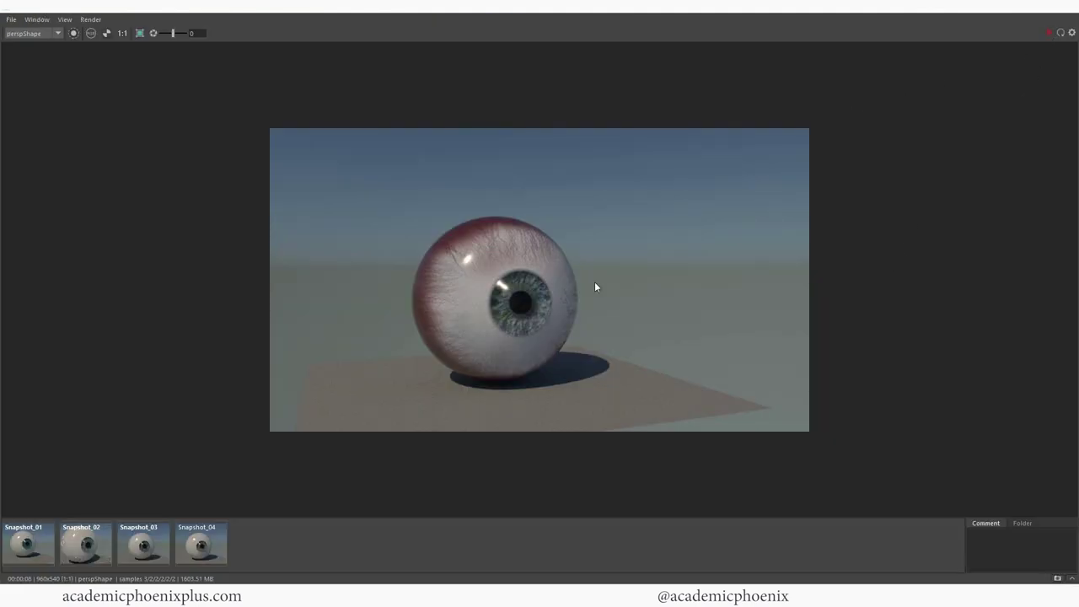
{"action": "left_click", "coordinate": [1057, 578]}
Compare the stored render snapshots from the first to the newest, and close the render view.
{"action": "left_click", "coordinate": [212, 545]}
{"action": "left_click", "coordinate": [30, 552]}
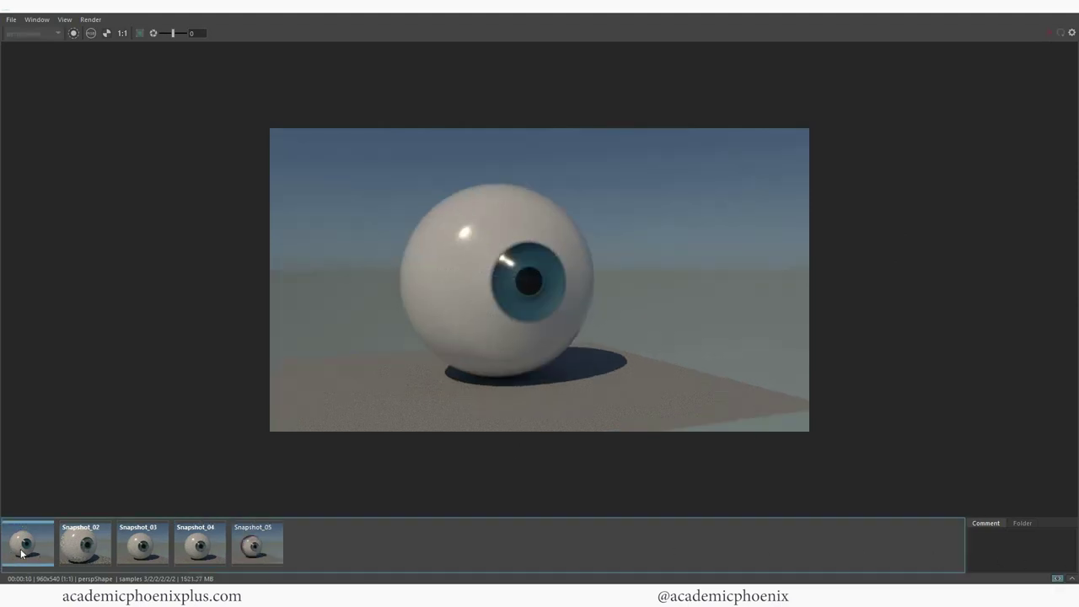
{"action": "left_click", "coordinate": [80, 550]}
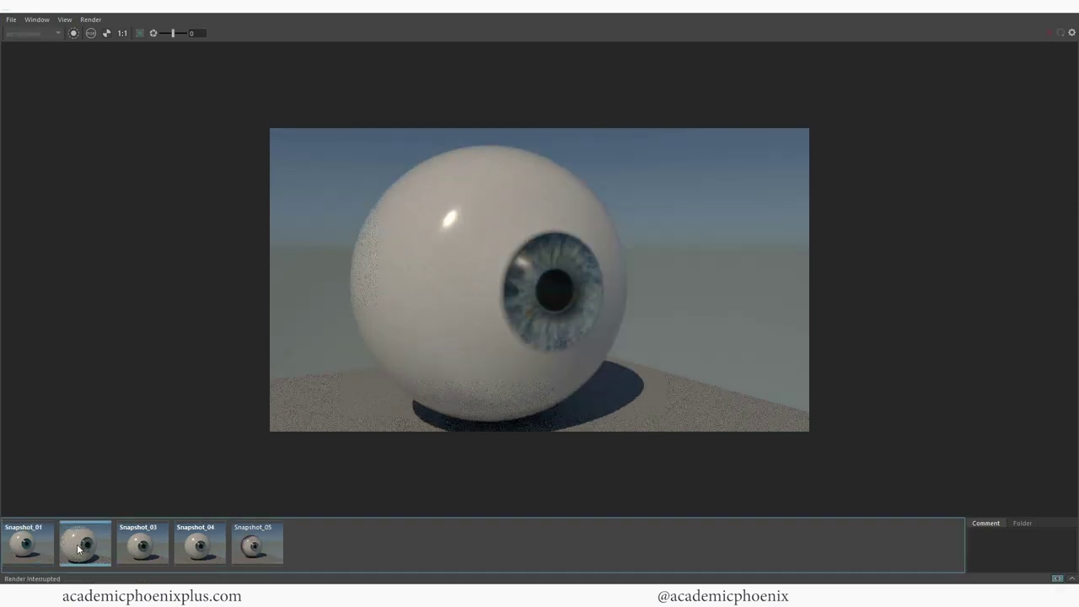
{"action": "left_click", "coordinate": [154, 554]}
{"action": "left_click", "coordinate": [198, 551]}
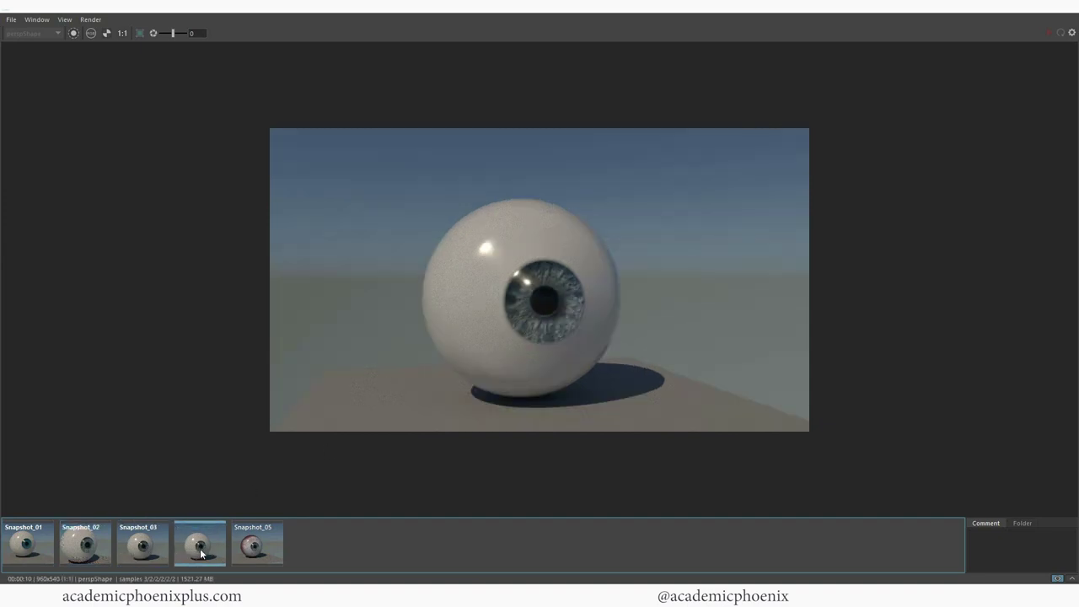
{"action": "left_click", "coordinate": [245, 553]}
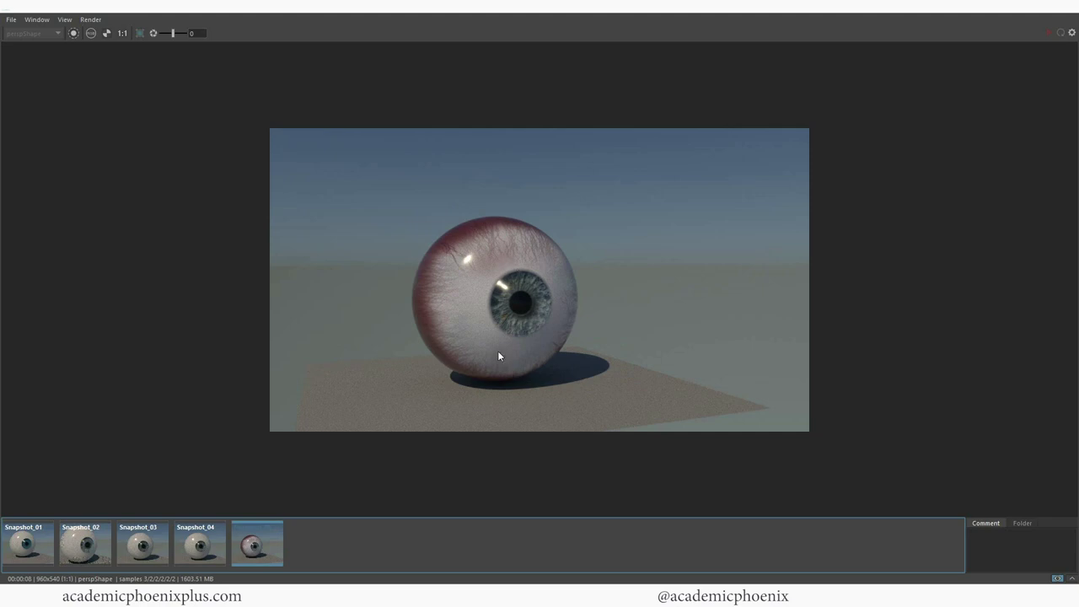
{"action": "left_click", "coordinate": [1066, 10]}
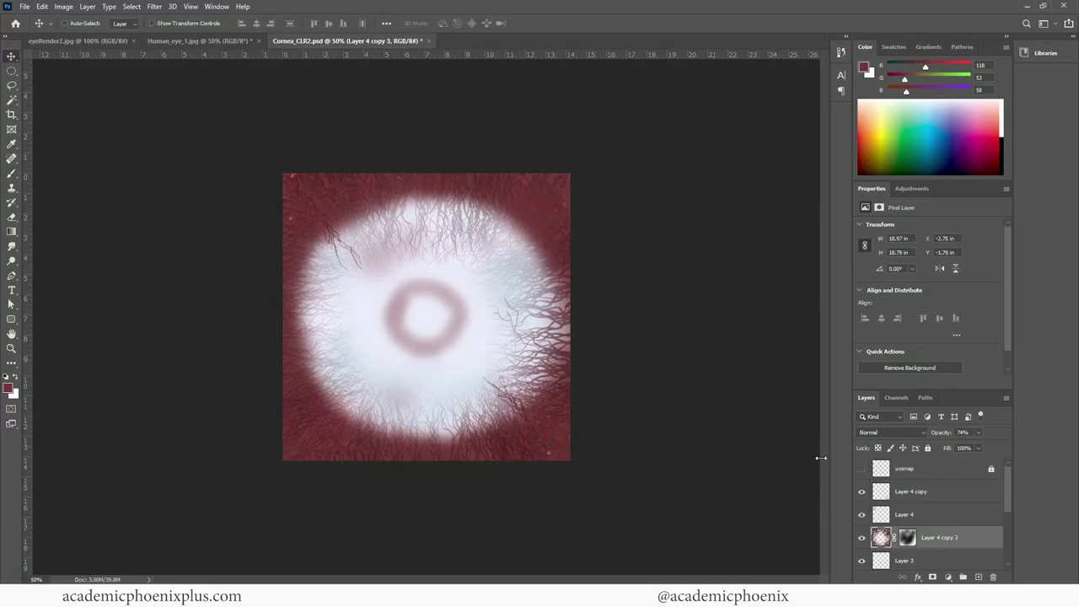
In Photoshop, nudge Layer 4 copy 3 up to Y -1.82 in and ready a black brush on its layer mask.
{"action": "key", "text": "Up"}
{"action": "key", "text": "Up"}
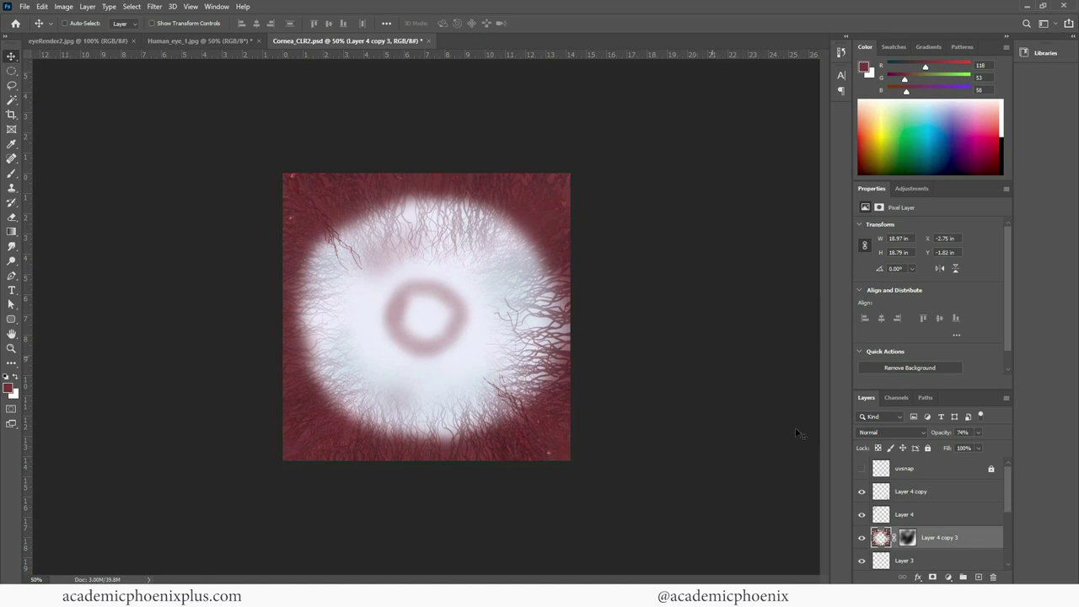
{"action": "left_click", "coordinate": [909, 539]}
{"action": "key", "text": "b"}
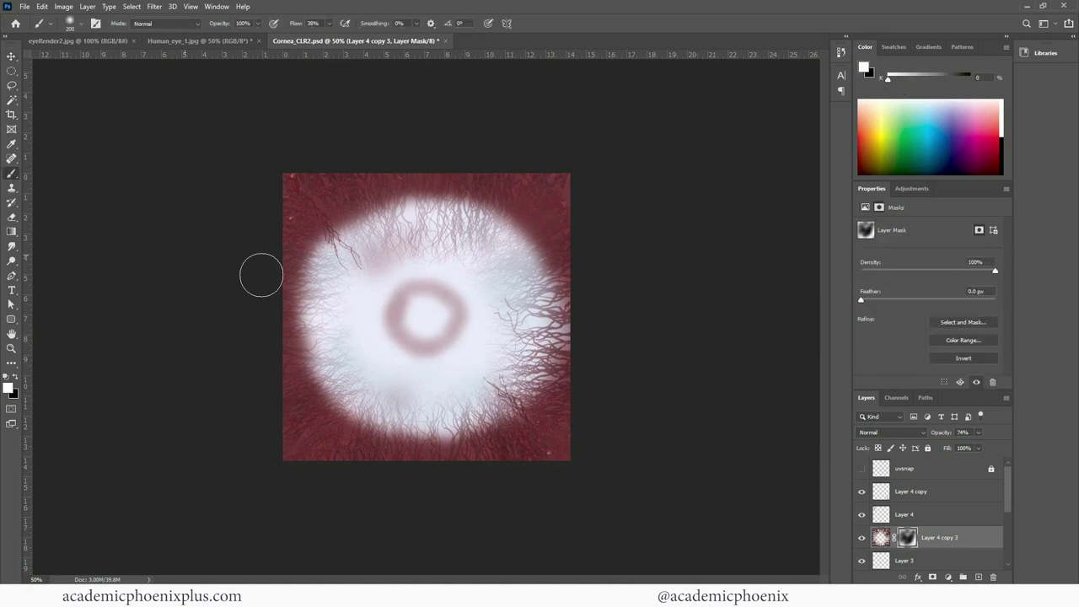
{"action": "key", "text": "x"}
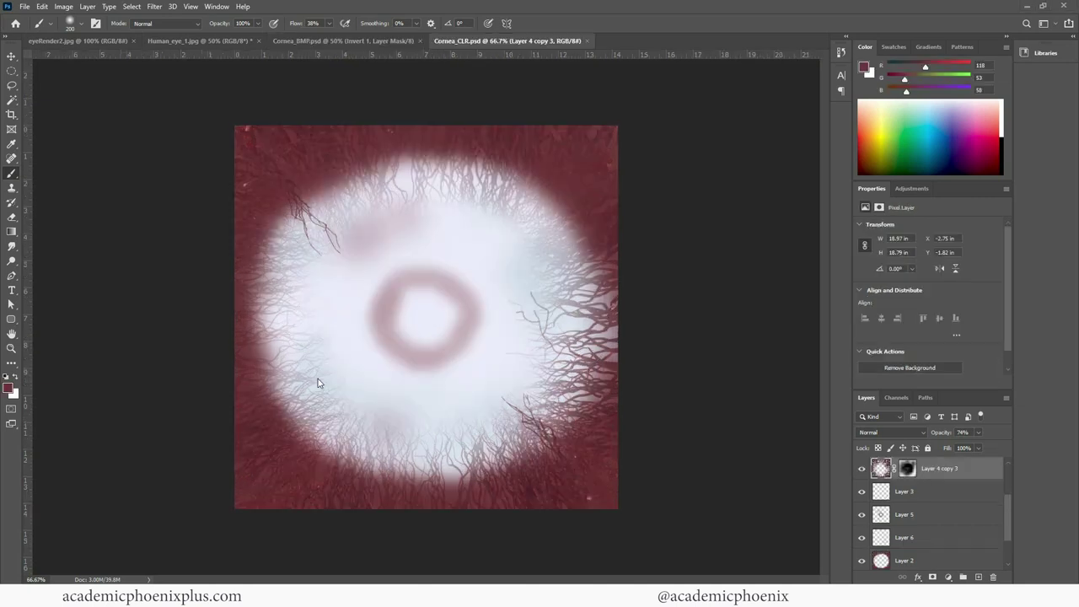
Set up a TIFF copy of Cornea_CLR without layers in the sourceimages folder, and cancel the save.
{"action": "left_click", "coordinate": [24, 6]}
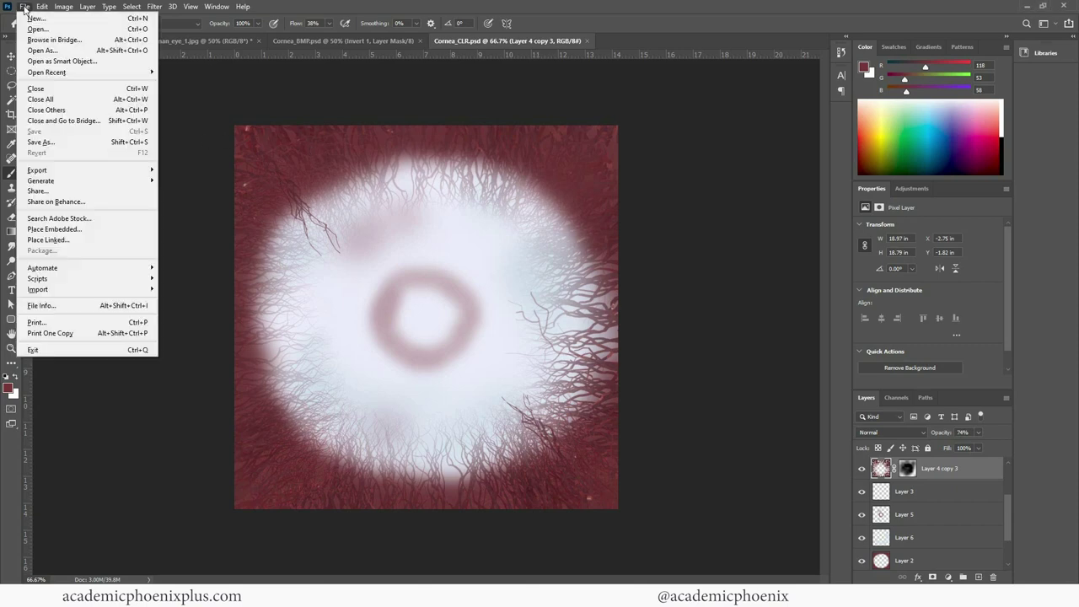
{"action": "left_click", "coordinate": [118, 143]}
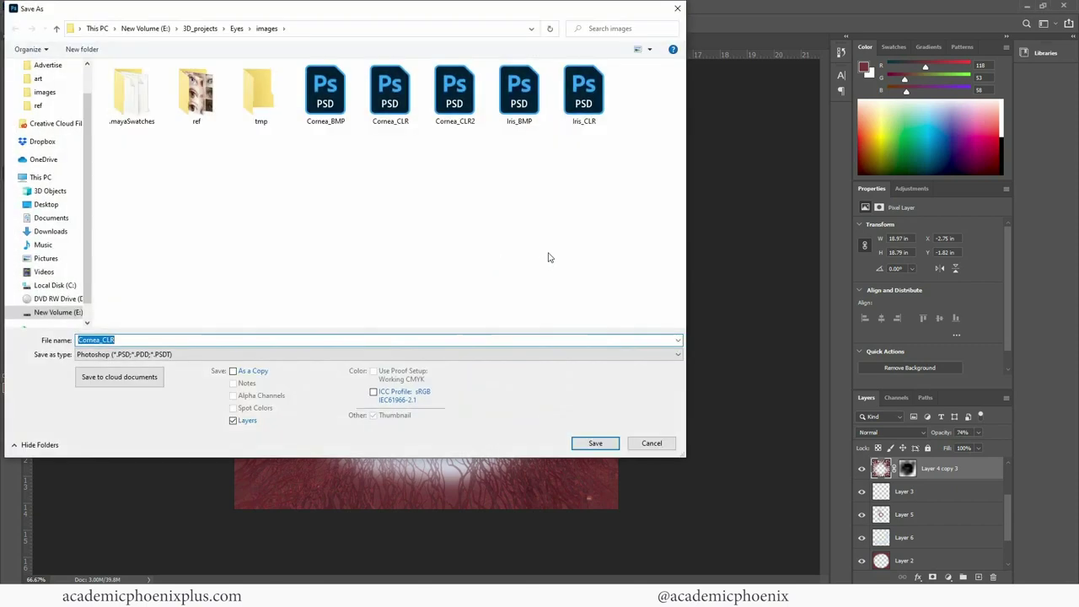
{"action": "left_click", "coordinate": [239, 30]}
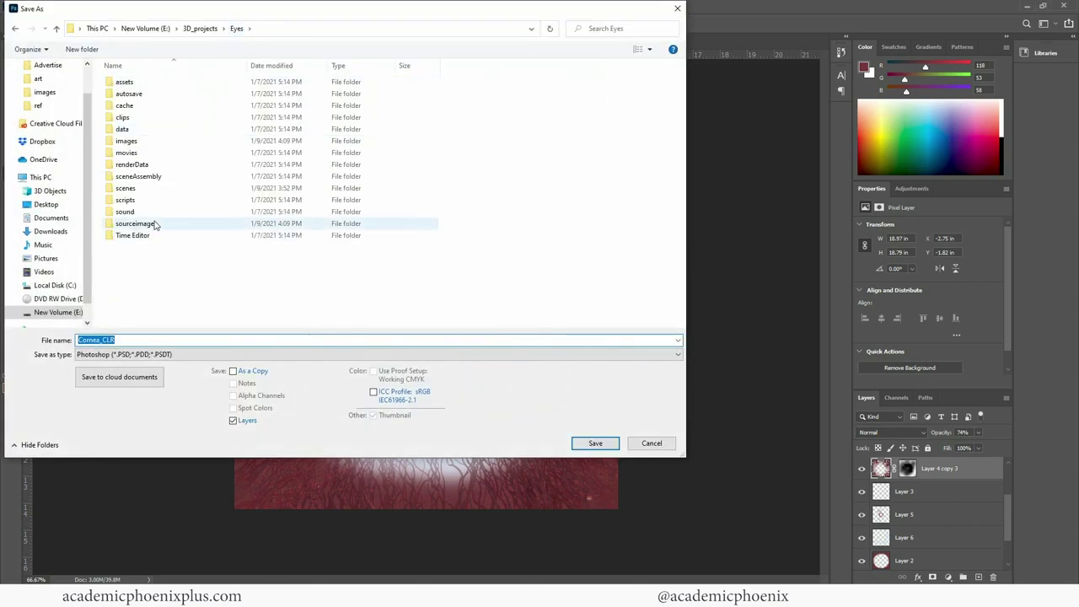
{"action": "double_click", "coordinate": [154, 225]}
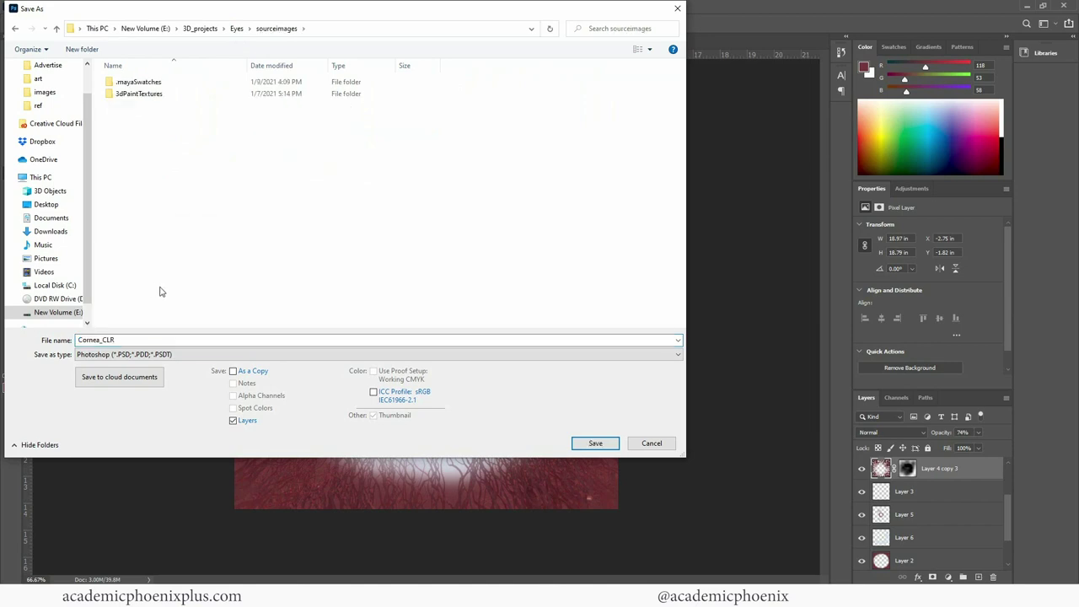
{"action": "left_click", "coordinate": [194, 354]}
{"action": "left_click", "coordinate": [117, 542]}
{"action": "left_click", "coordinate": [233, 420]}
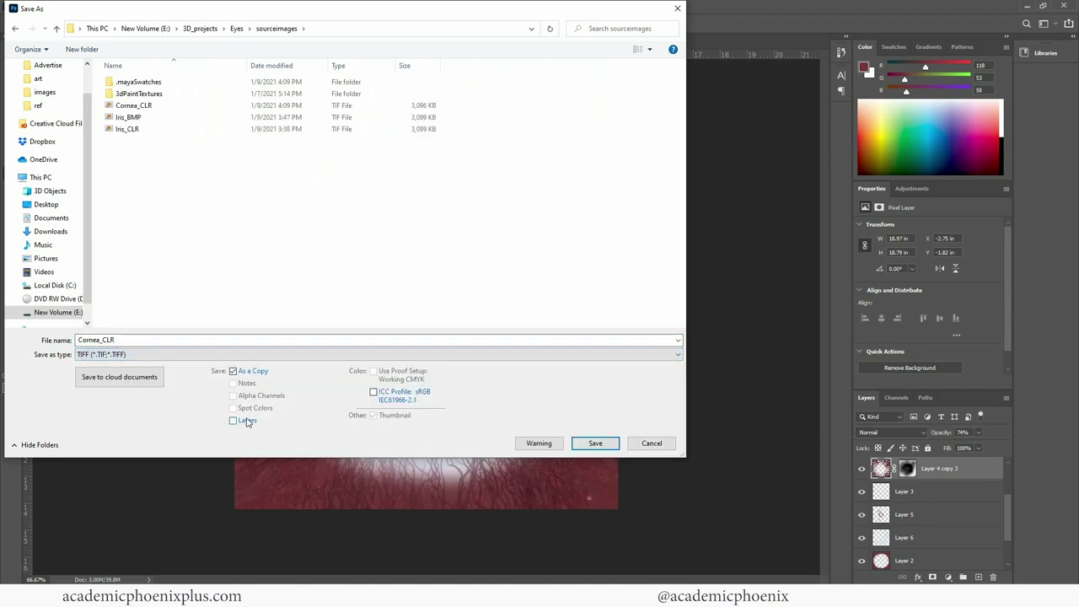
{"action": "left_click", "coordinate": [649, 449]}
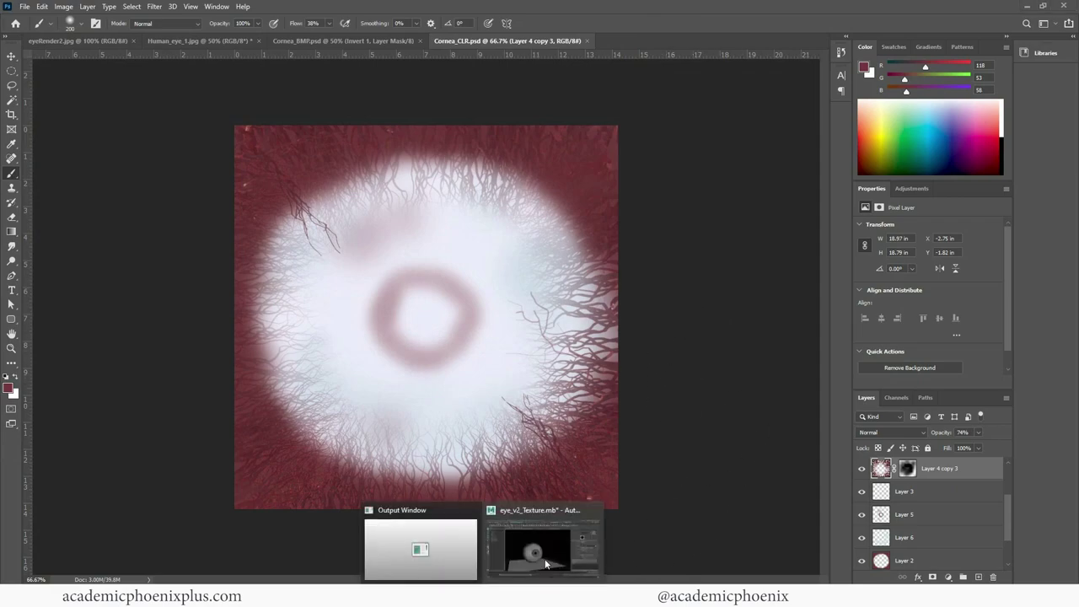
Look briefly at the eye in Maya, return to Photoshop and close Cornea_CLR.psd.
{"action": "left_click", "coordinate": [543, 539]}
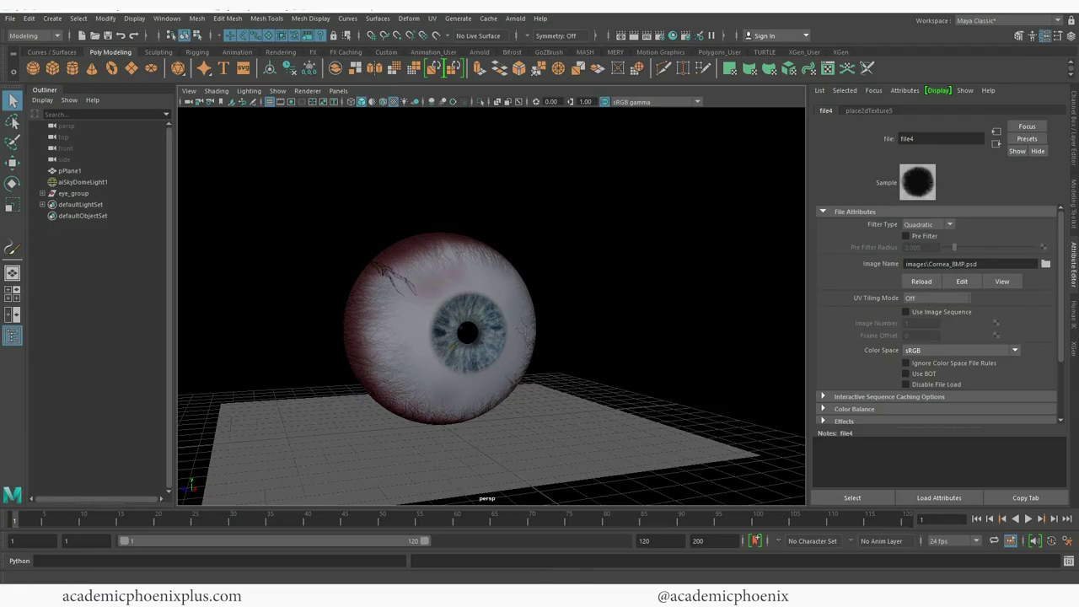
{"action": "left_click", "coordinate": [513, 549]}
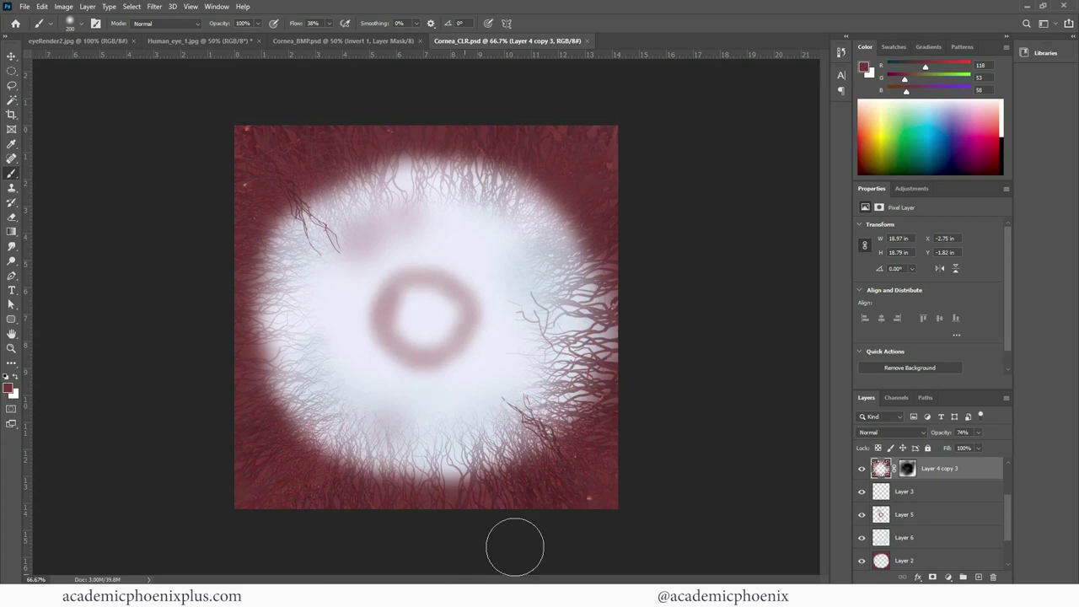
{"action": "left_click", "coordinate": [587, 40]}
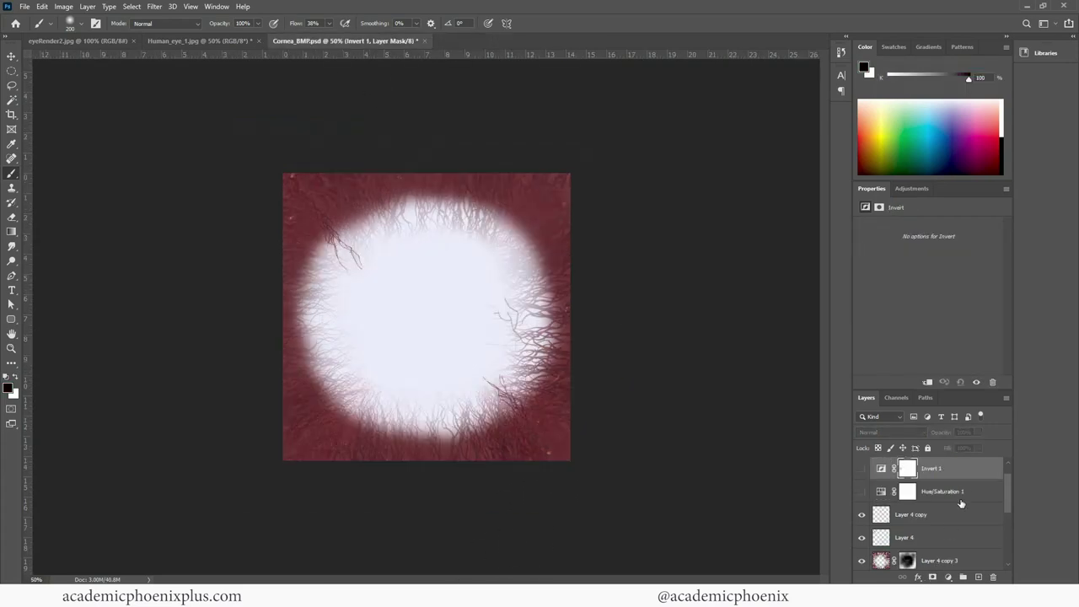
Turn on the Hue/Saturation 1 and Invert 1 adjustment layers in Cornea_BMP.psd.
{"action": "left_click", "coordinate": [862, 491]}
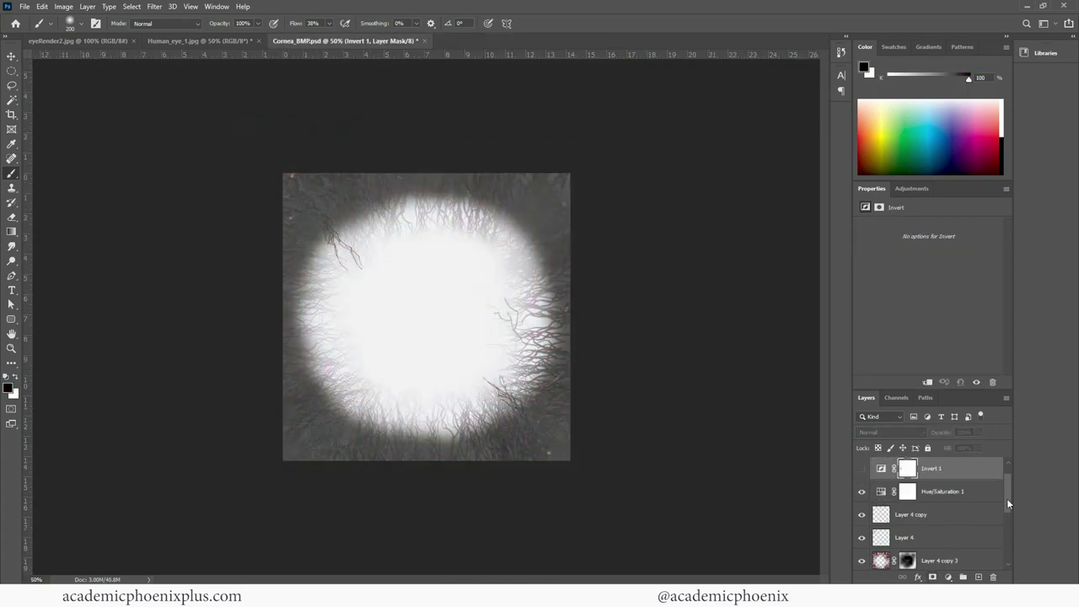
{"action": "scroll", "coordinate": [1006, 499], "scroll_direction": "up", "scroll_amount": 1}
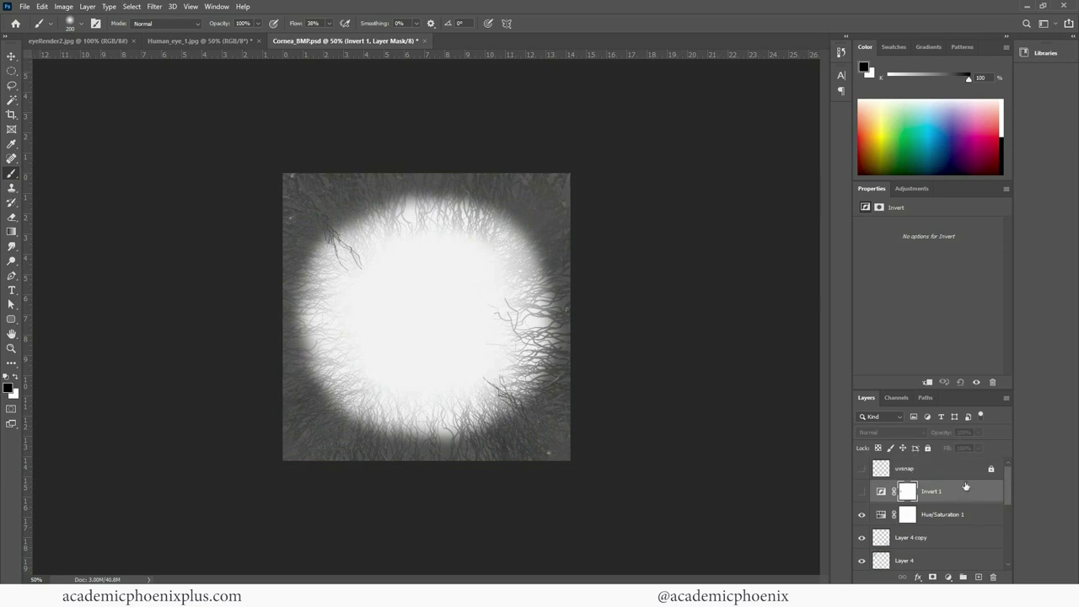
{"action": "left_click", "coordinate": [862, 491]}
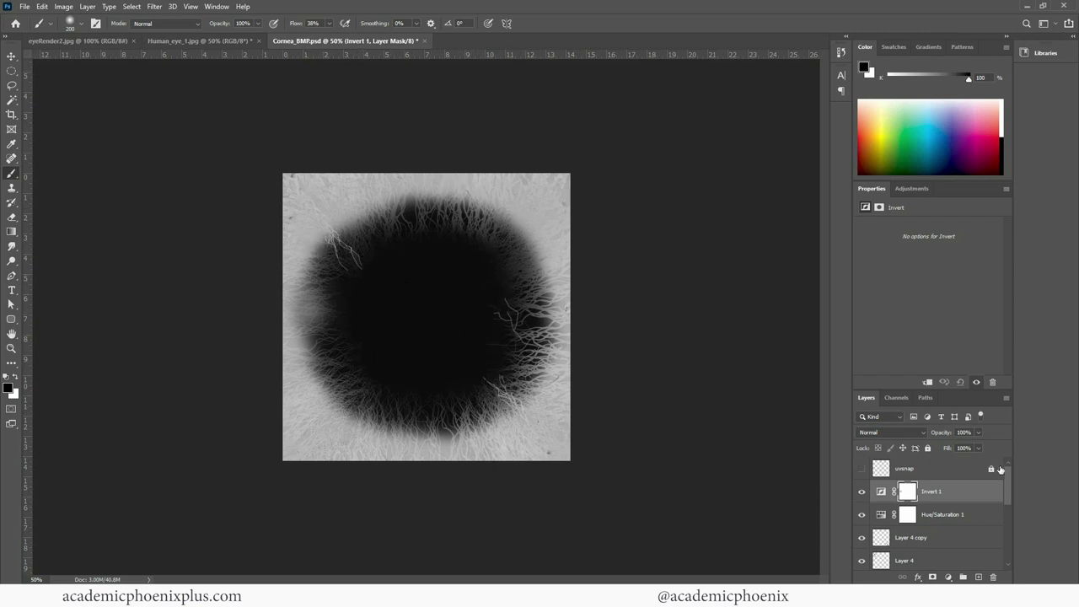
Check the bump map with Layer 5 and Layer 6 shown, hide both again and save Cornea_BMP.psd.
{"action": "left_click_drag", "start_coordinate": [1009, 481], "coordinate": [1006, 532]}
{"action": "left_click", "coordinate": [862, 502]}
{"action": "left_click", "coordinate": [861, 525]}
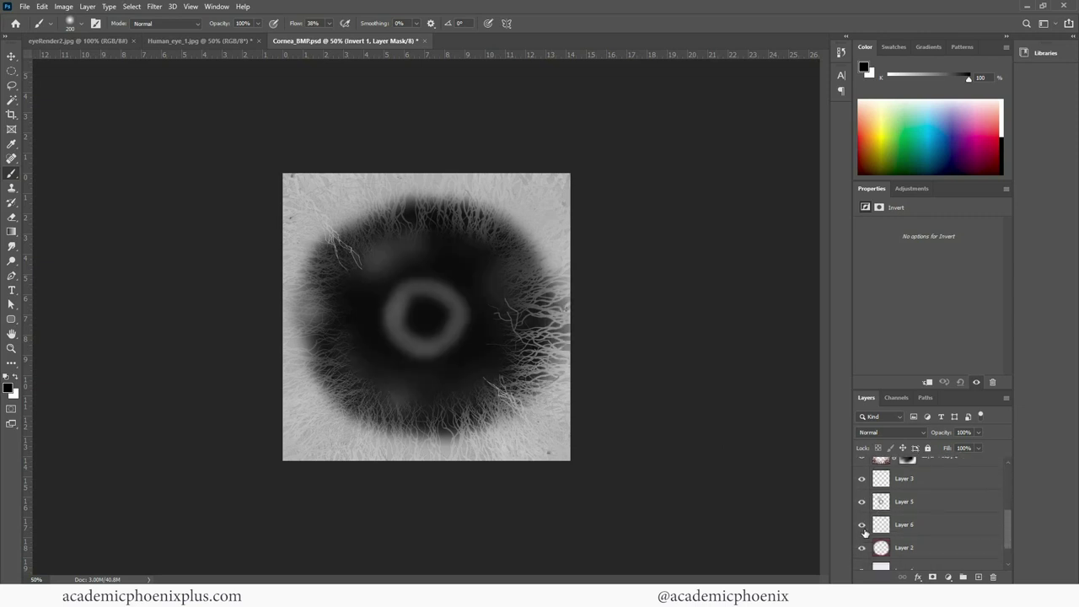
{"action": "left_click", "coordinate": [862, 525]}
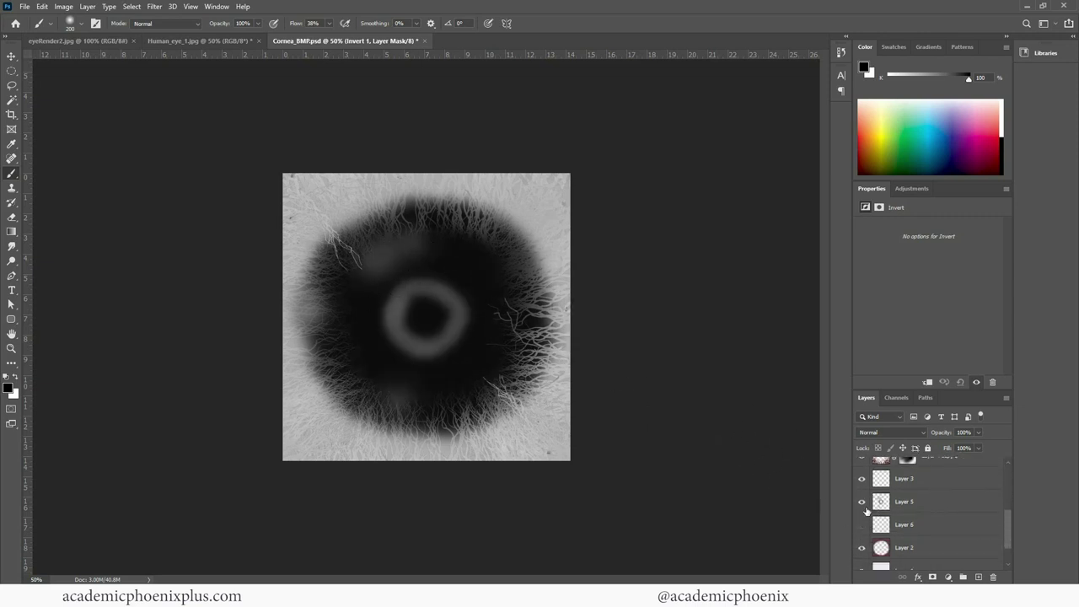
{"action": "left_click", "coordinate": [862, 501]}
{"action": "scroll", "coordinate": [1009, 534], "scroll_direction": "up", "scroll_amount": 3}
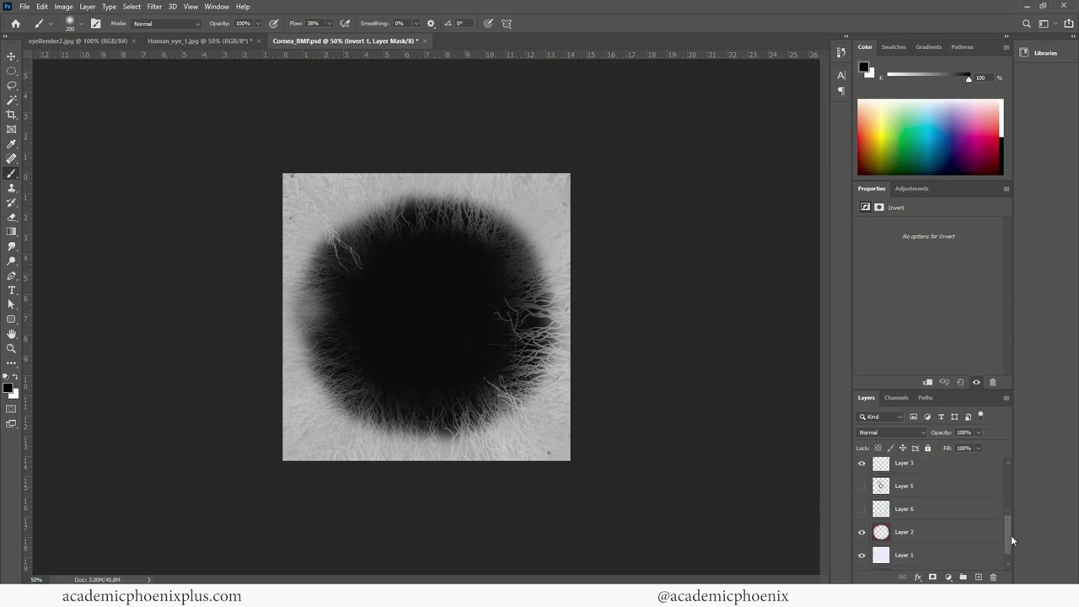
{"action": "left_click_drag", "start_coordinate": [1012, 516], "coordinate": [1019, 467]}
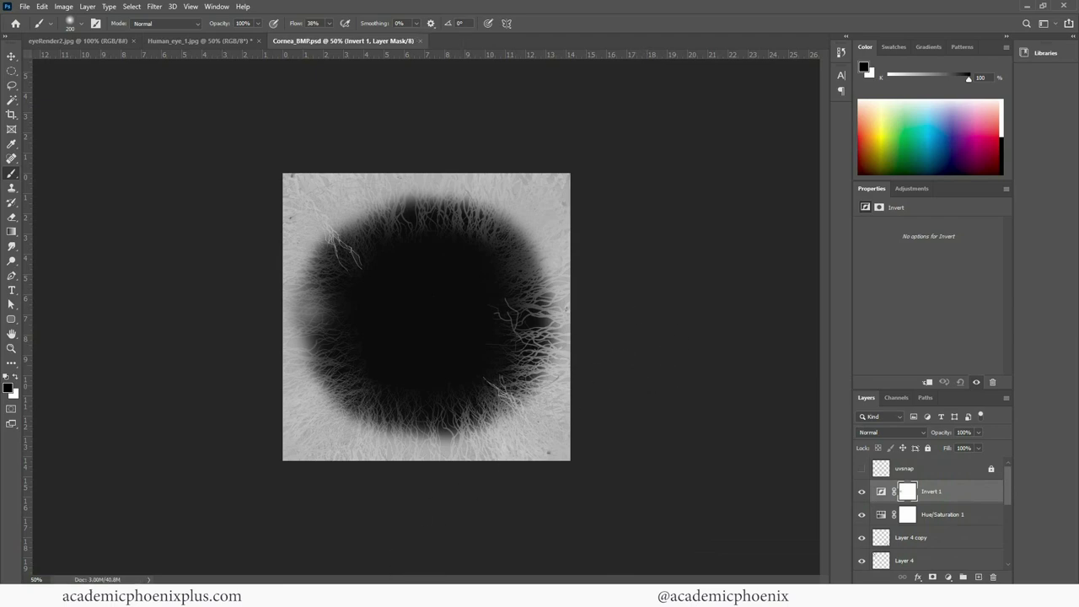
Switch to Maya and inspect the bump mapping of cornea_shader, including the bump2d2 node and the image assigned to file4.
{"action": "left_click", "coordinate": [552, 544]}
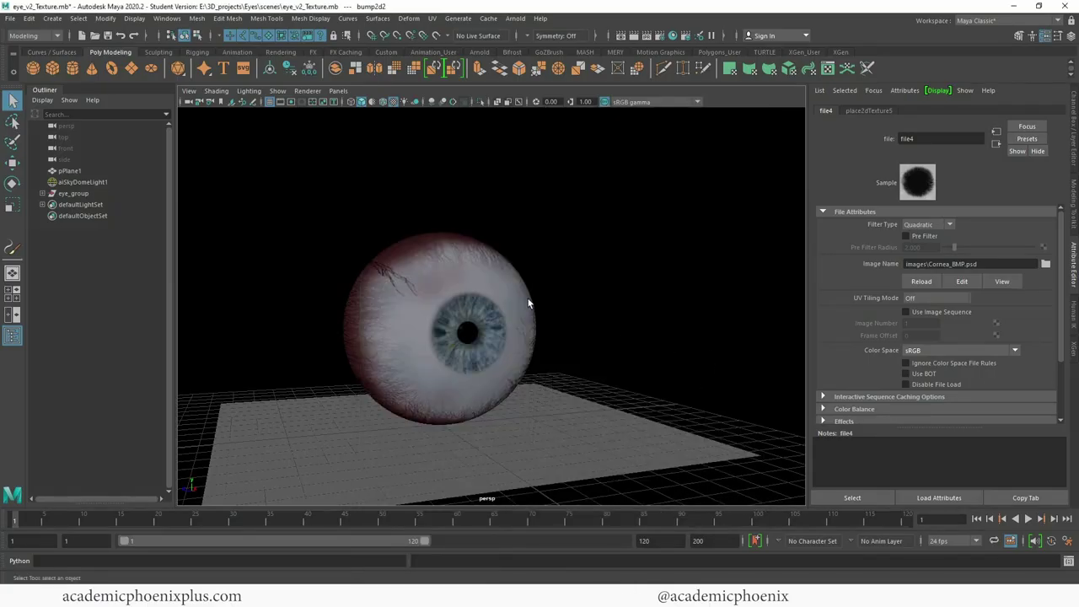
{"action": "left_click", "coordinate": [530, 303]}
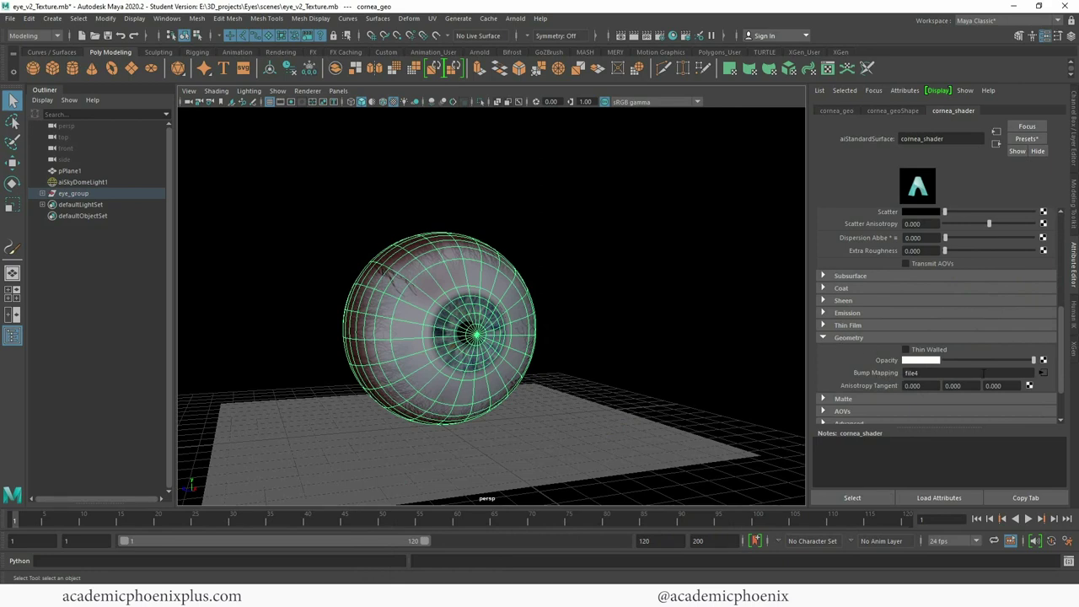
{"action": "left_click", "coordinate": [1043, 373]}
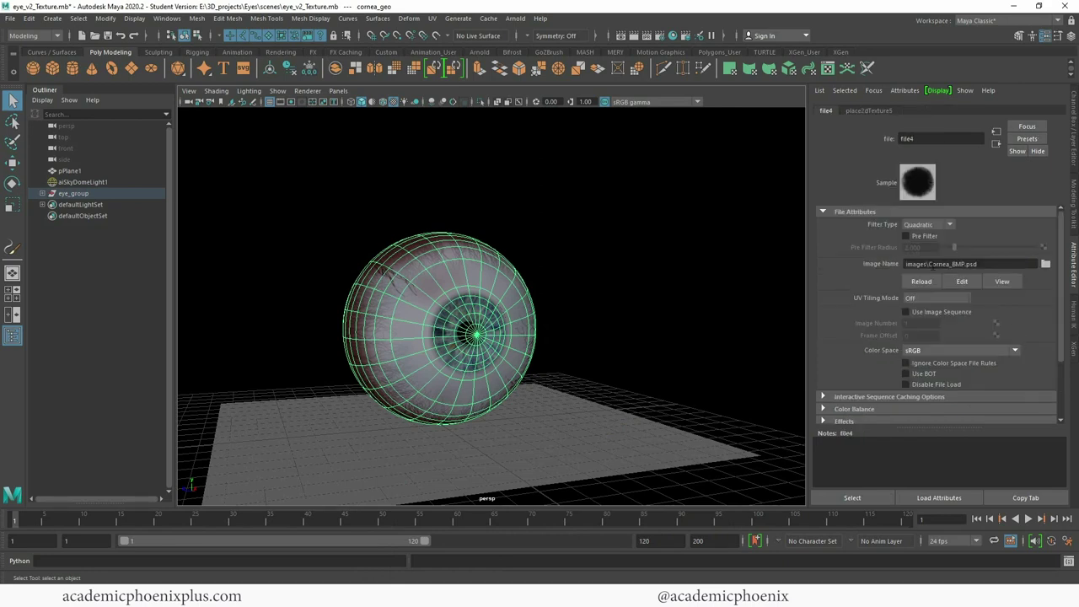
{"action": "left_click", "coordinate": [997, 143]}
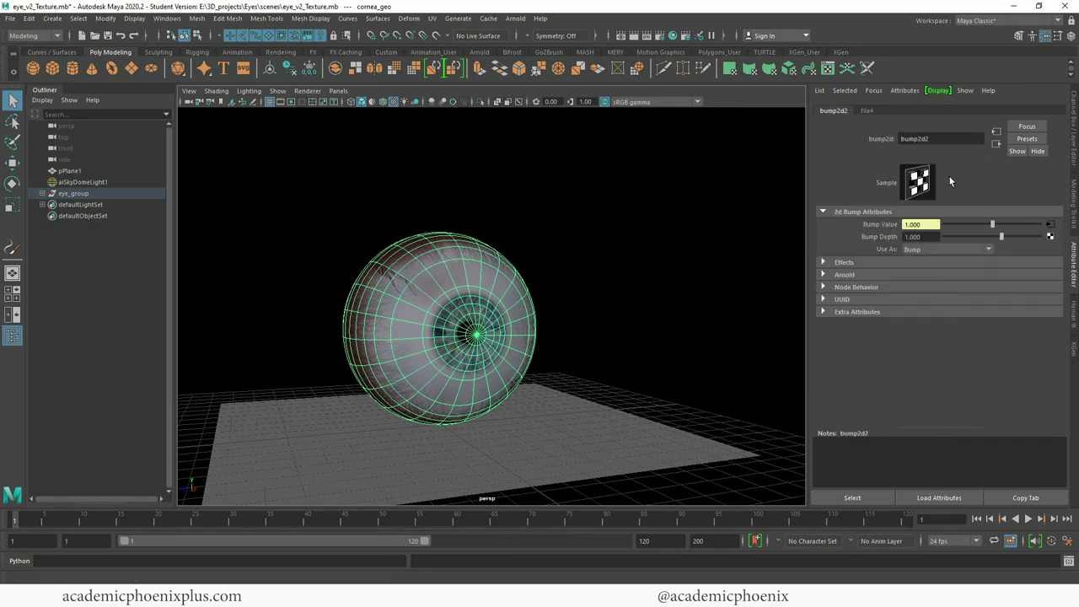
{"action": "left_click", "coordinate": [1050, 224]}
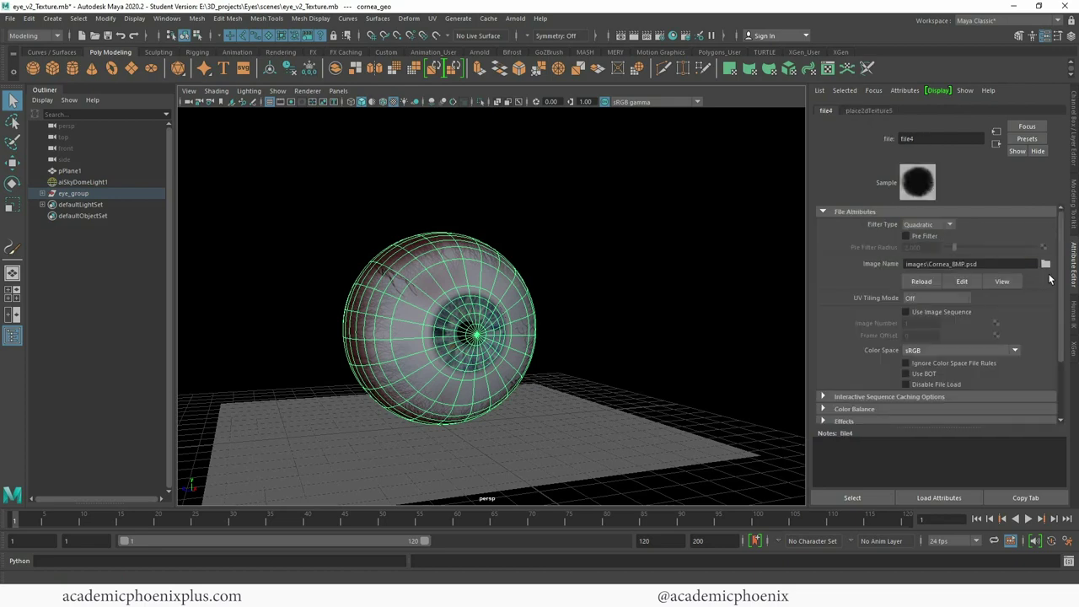
{"action": "double_click", "coordinate": [952, 264]}
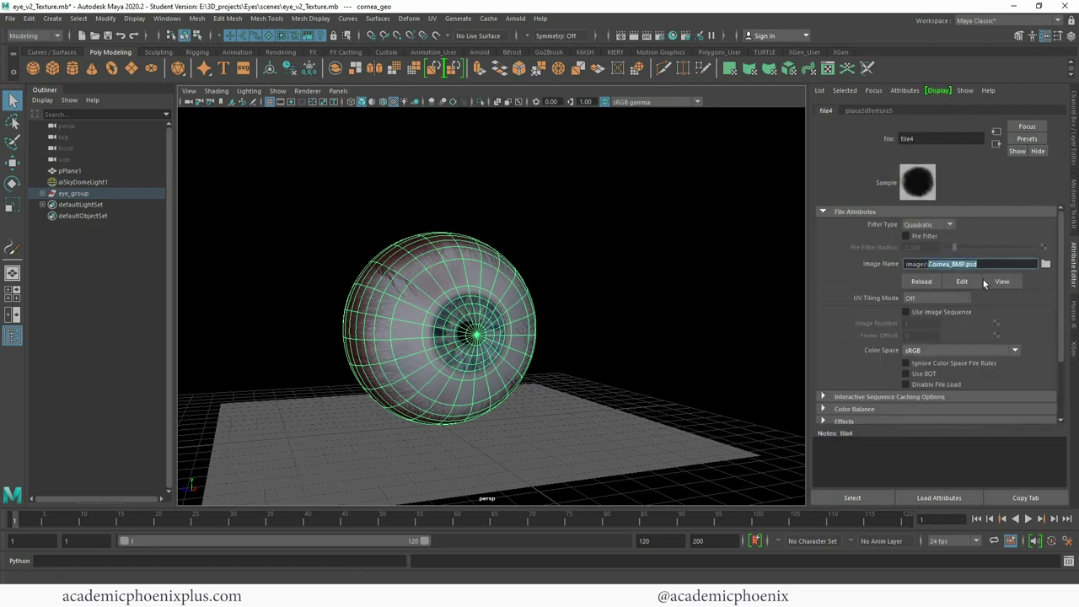
Render the eye with Arnold to check the cornea bump, close the render view and return to Photoshop.
{"action": "left_click", "coordinate": [561, 270]}
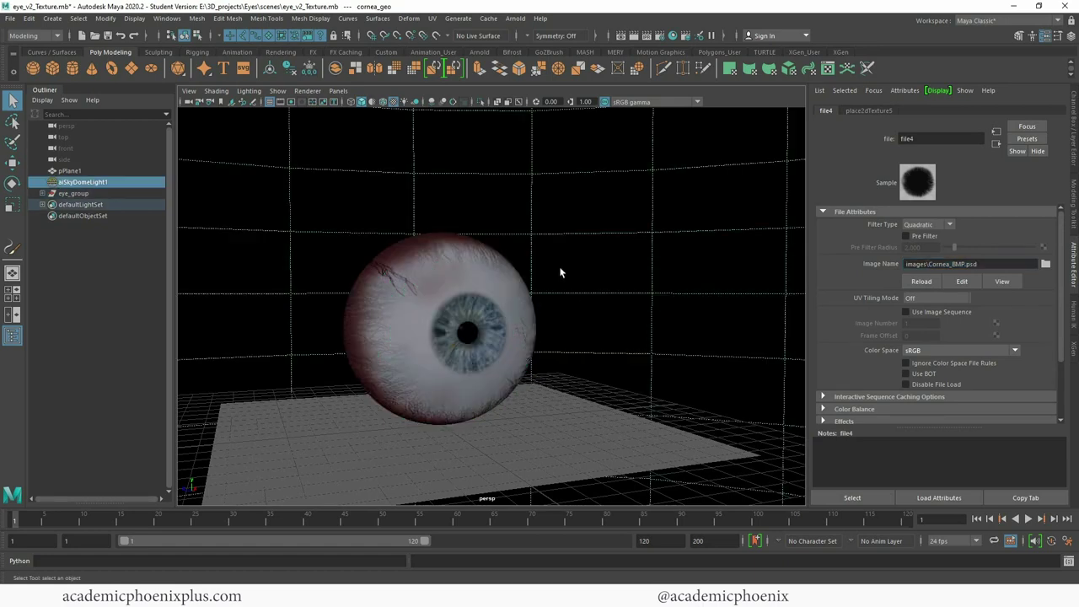
{"action": "left_click", "coordinate": [515, 18]}
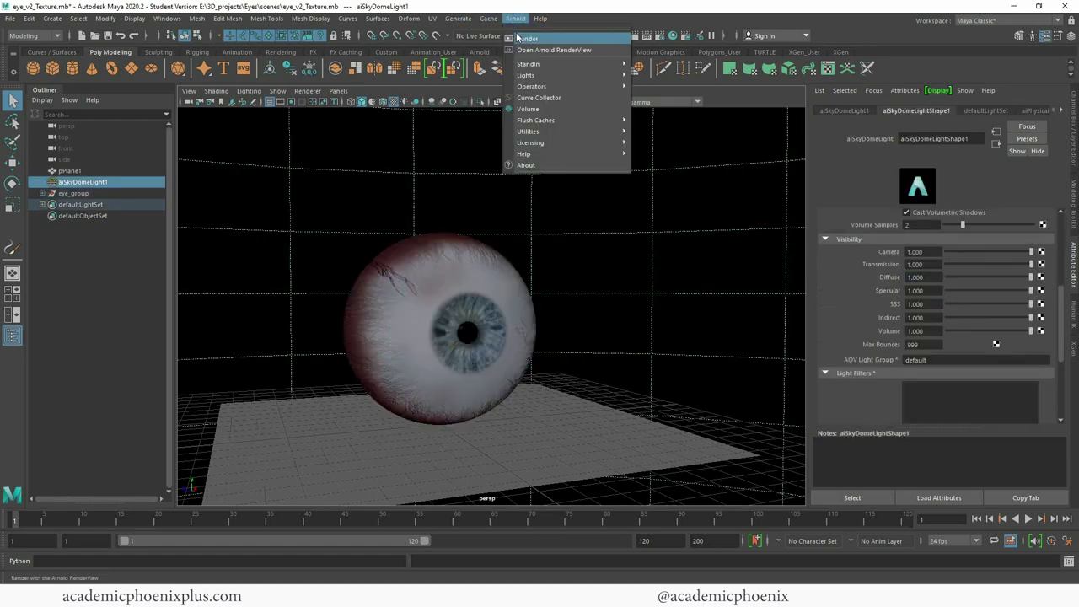
{"action": "left_click", "coordinate": [518, 39]}
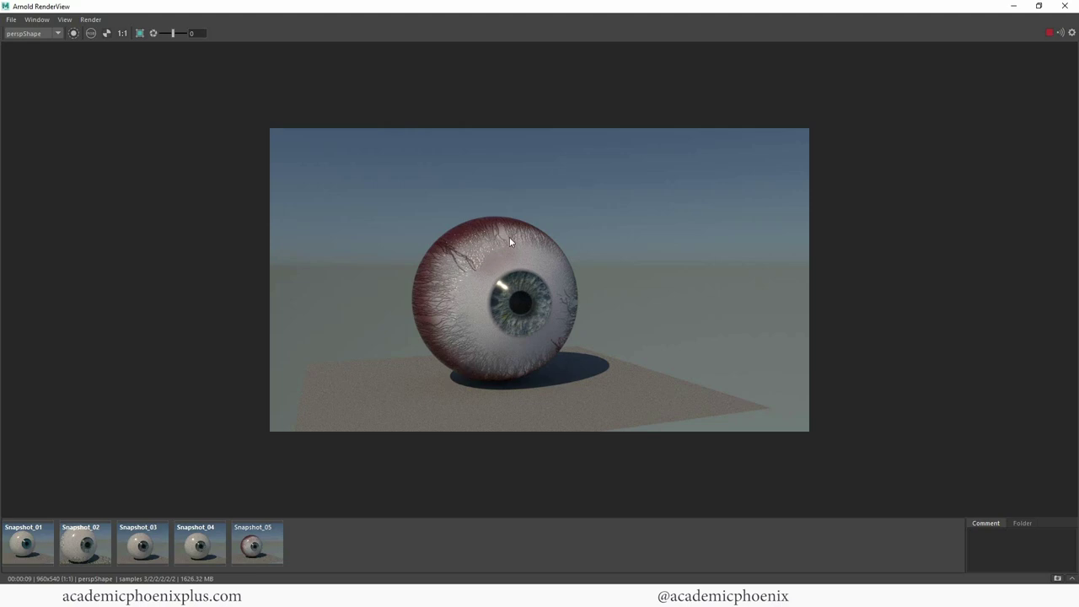
{"action": "left_click", "coordinate": [1065, 6]}
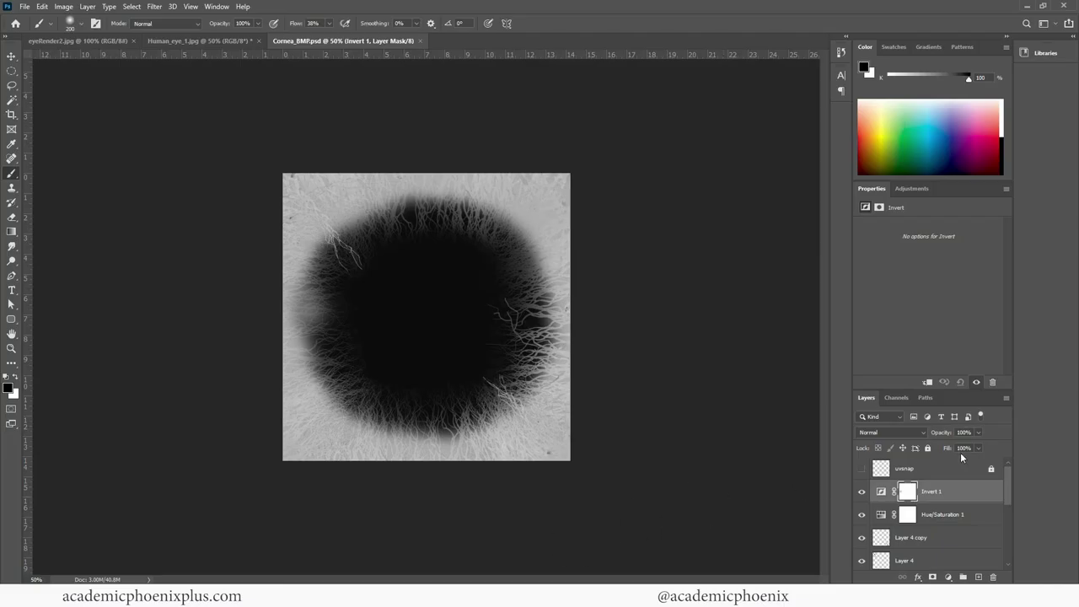
Add a Levels adjustment layer above Invert 1 in Cornea_BMP.psd and set its output levels to 71 and 177.
{"action": "mouse_move", "coordinate": [1006, 492]}
{"action": "left_mouse_down"}
{"action": "mouse_move", "coordinate": [1006, 508]}
{"action": "mouse_move", "coordinate": [1009, 494]}
{"action": "left_mouse_up"}
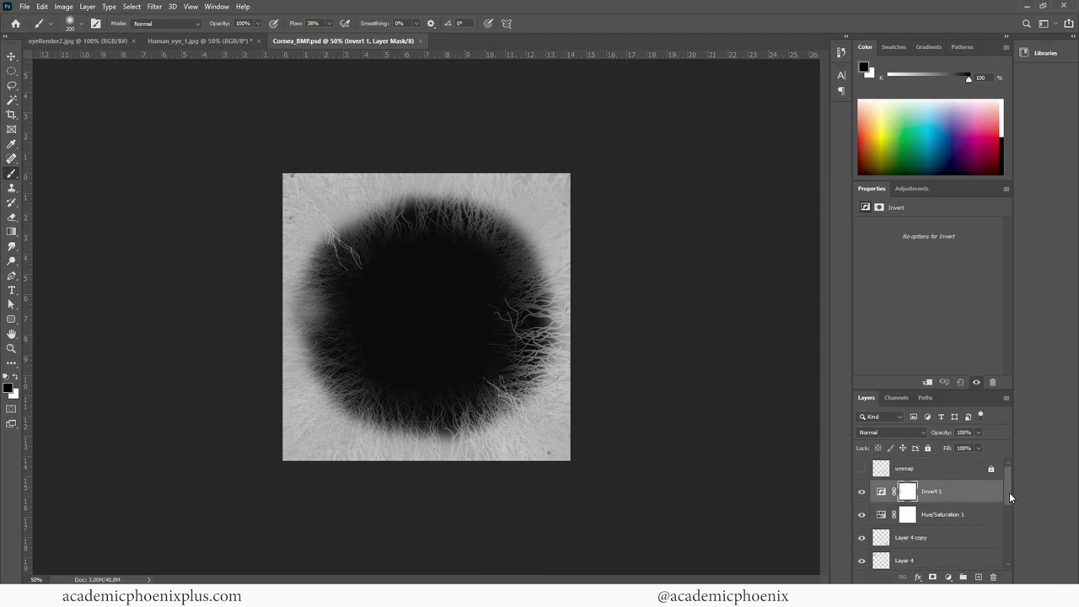
{"action": "left_click", "coordinate": [950, 577]}
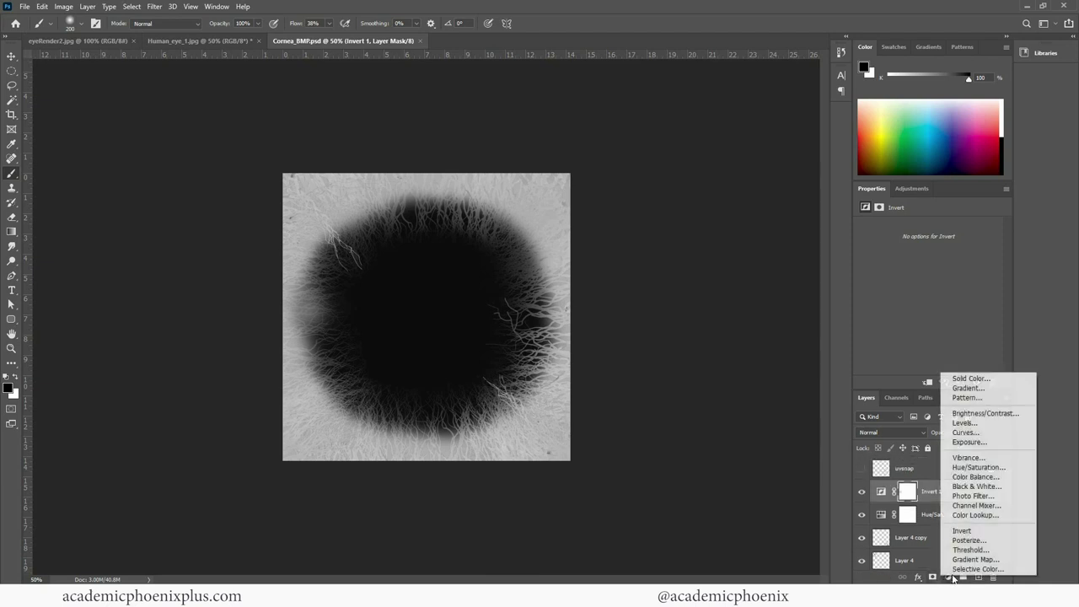
{"action": "left_click", "coordinate": [997, 429]}
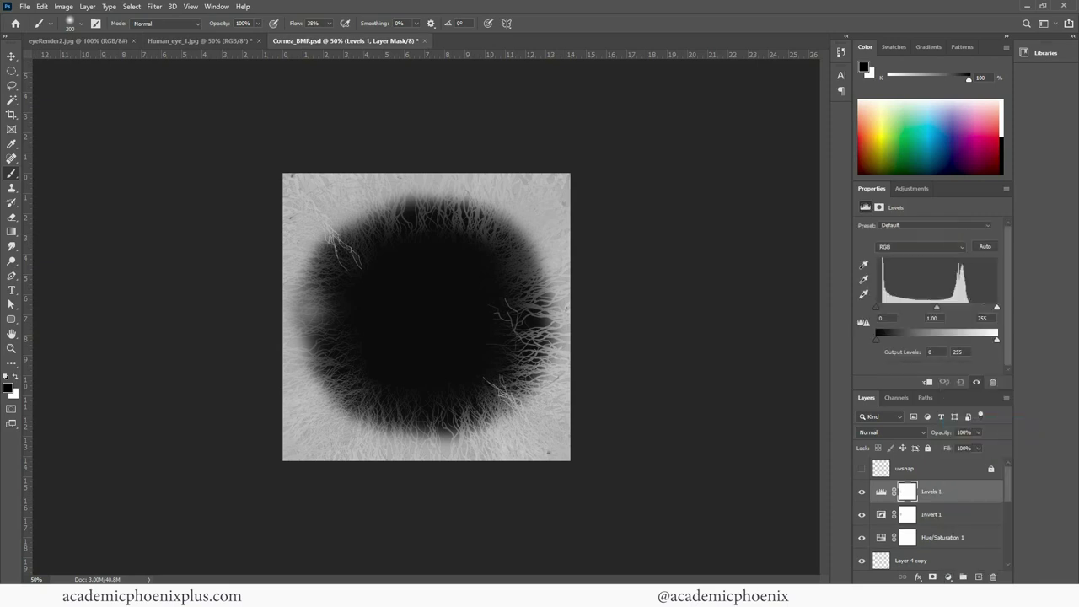
{"action": "mouse_move", "coordinate": [997, 309]}
{"action": "left_mouse_down"}
{"action": "mouse_move", "coordinate": [957, 309]}
{"action": "mouse_move", "coordinate": [996, 309]}
{"action": "left_mouse_up"}
{"action": "left_click_drag", "start_coordinate": [878, 339], "coordinate": [902, 339]}
{"action": "left_click_drag", "start_coordinate": [997, 340], "coordinate": [910, 339]}
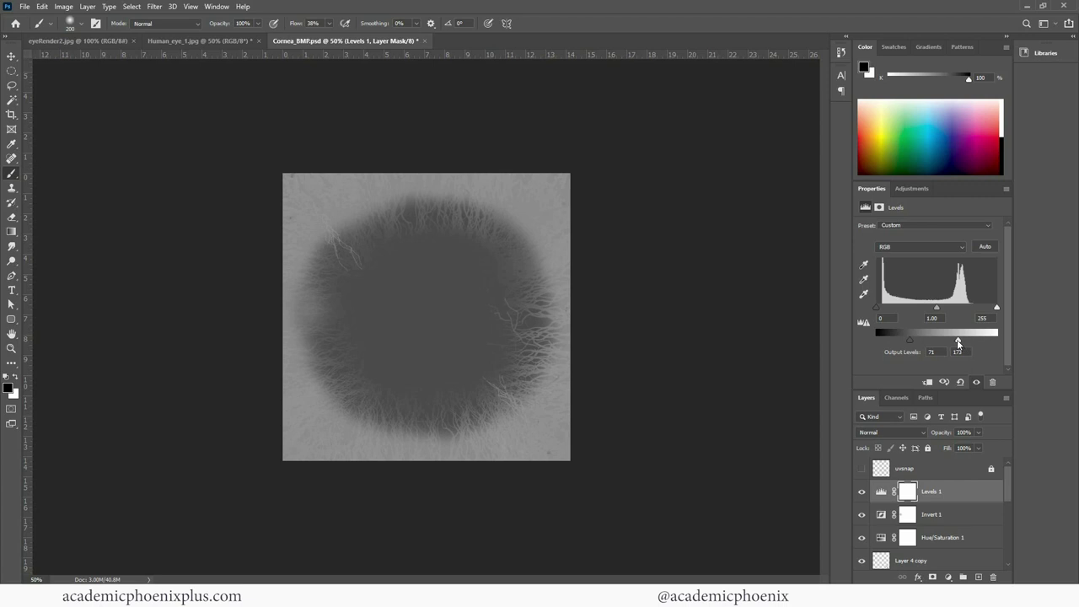
{"action": "mouse_move", "coordinate": [956, 341]}
{"action": "left_mouse_down"}
{"action": "mouse_move", "coordinate": [932, 342]}
{"action": "mouse_move", "coordinate": [959, 340]}
{"action": "left_mouse_up"}
Save the softened bump map as a new Photoshop file named Cornea_BMP2 in the images folder.
{"action": "key", "text": "ctrl+s"}
{"action": "left_click", "coordinate": [532, 231]}
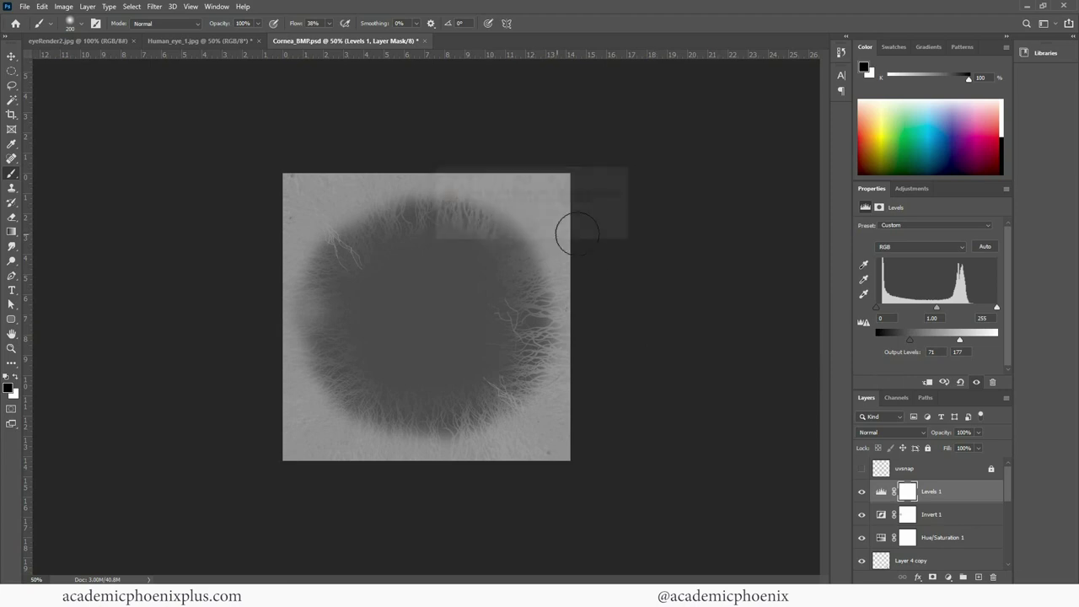
{"action": "key", "text": "ctrl+shift+s"}
{"action": "left_click", "coordinate": [126, 340]}
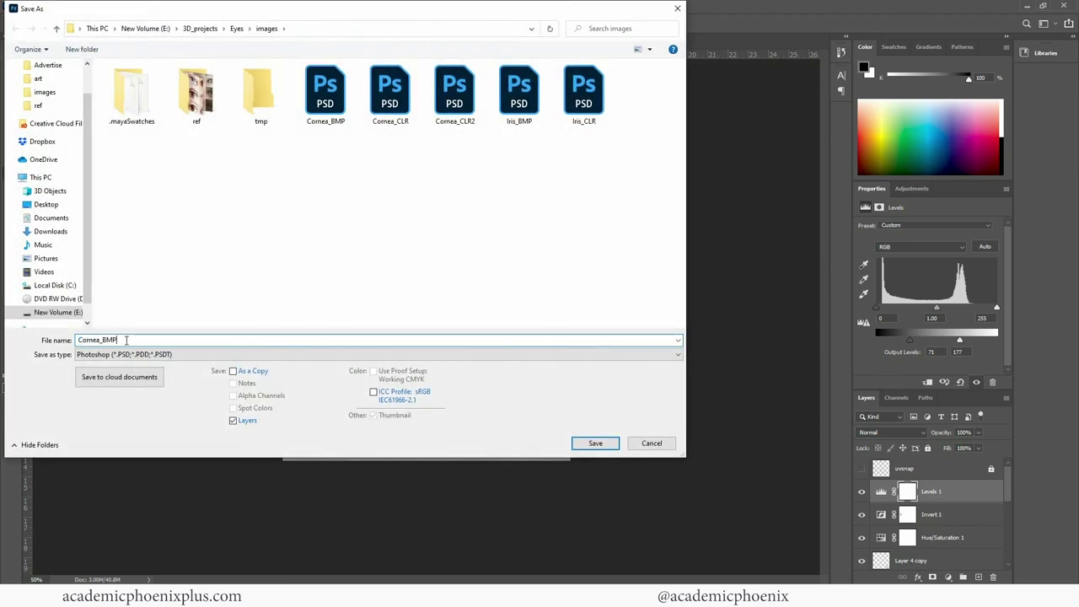
{"action": "type", "text": "2"}
{"action": "key", "text": "Return"}
{"action": "key", "text": "Return"}
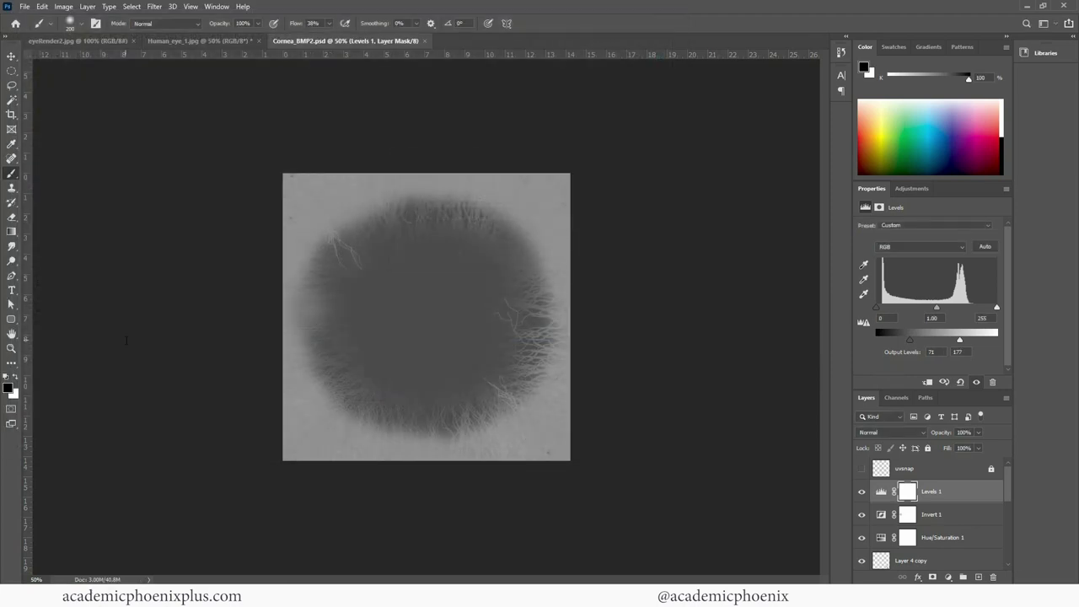
Switch to Maya and point the image of file4, cornea_shader's bump texture, to images\Cornea_BMP2.psd.
{"action": "left_click", "coordinate": [540, 544]}
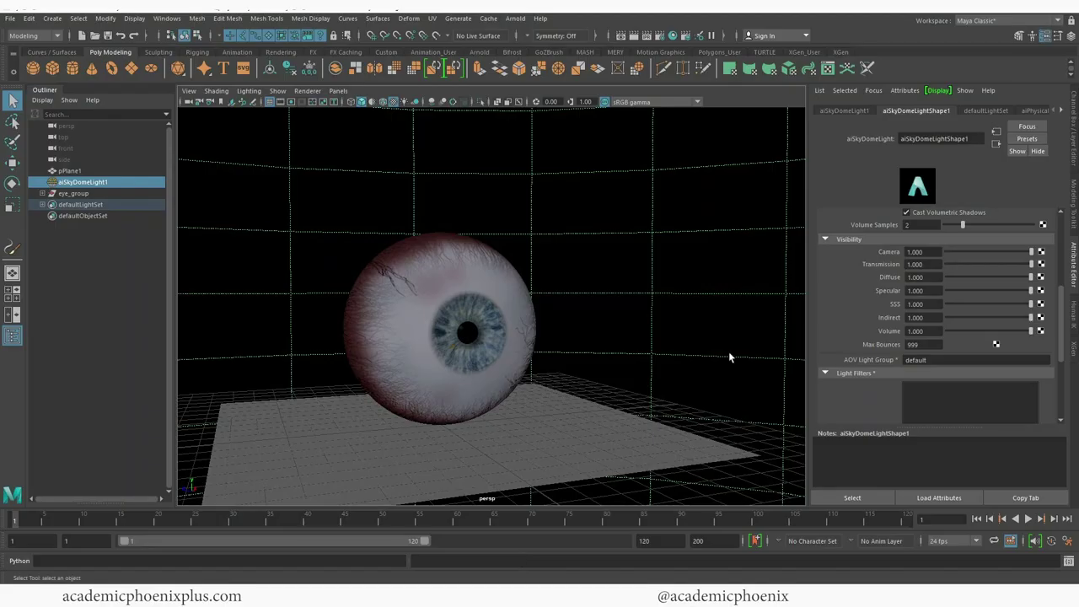
{"action": "left_click", "coordinate": [513, 313]}
{"action": "left_click", "coordinate": [957, 110]}
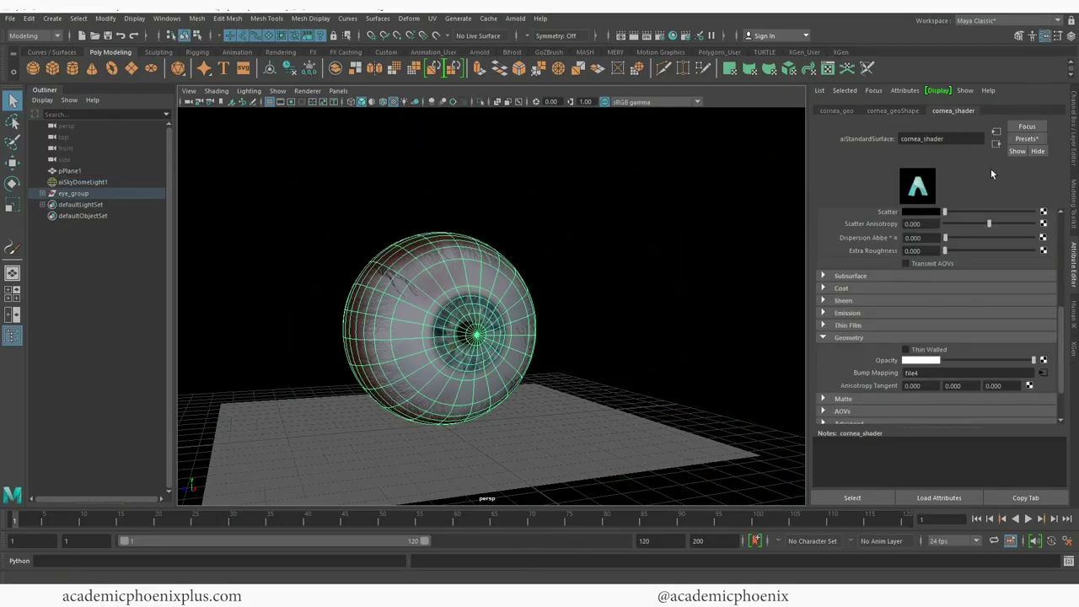
{"action": "left_click", "coordinate": [1043, 373]}
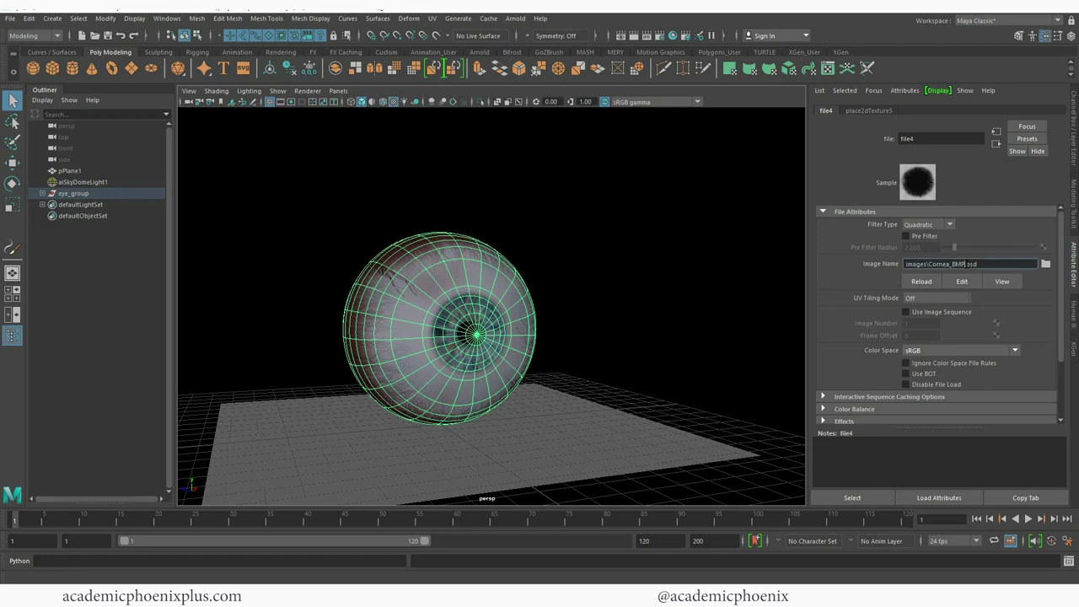
{"action": "key", "text": "Return"}
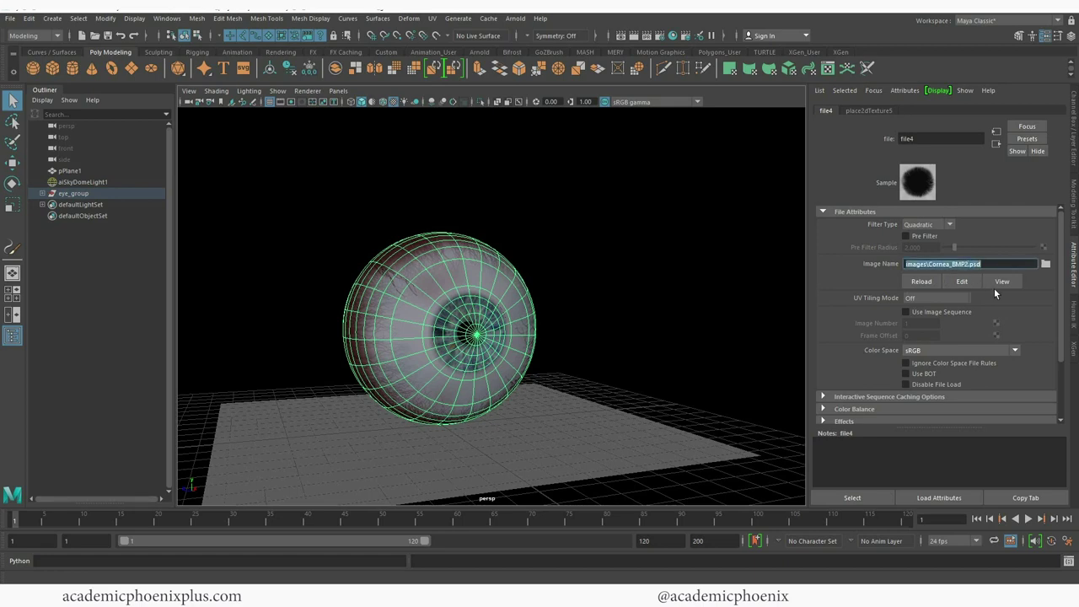
Render the eye again with Arnold, store a render snapshot and compare it with the current image.
{"action": "left_click", "coordinate": [515, 18]}
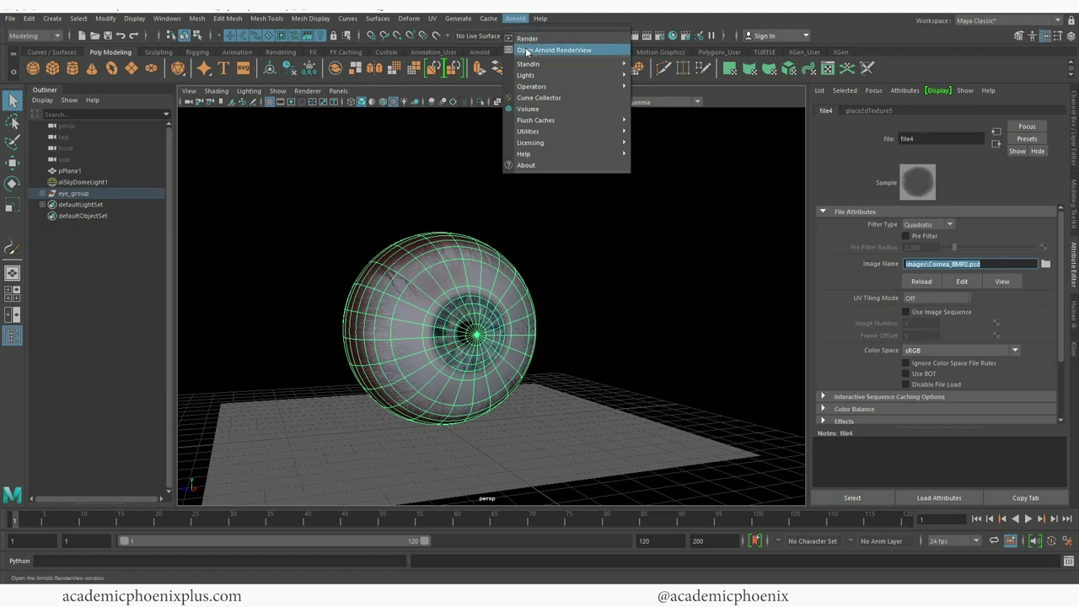
{"action": "left_click", "coordinate": [527, 38]}
{"action": "left_click", "coordinate": [1064, 578]}
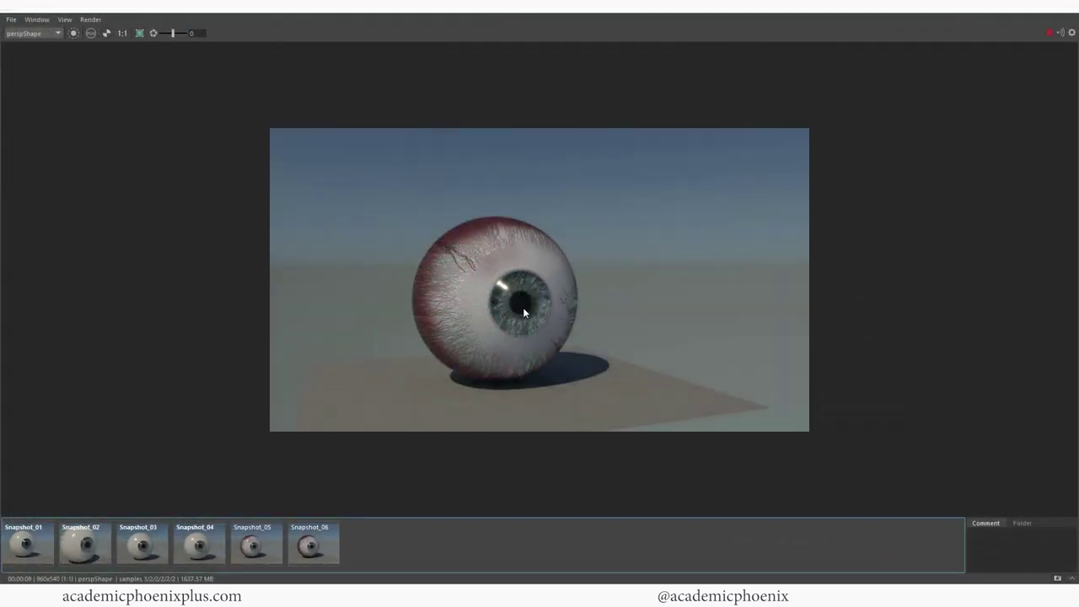
{"action": "left_click", "coordinate": [315, 548]}
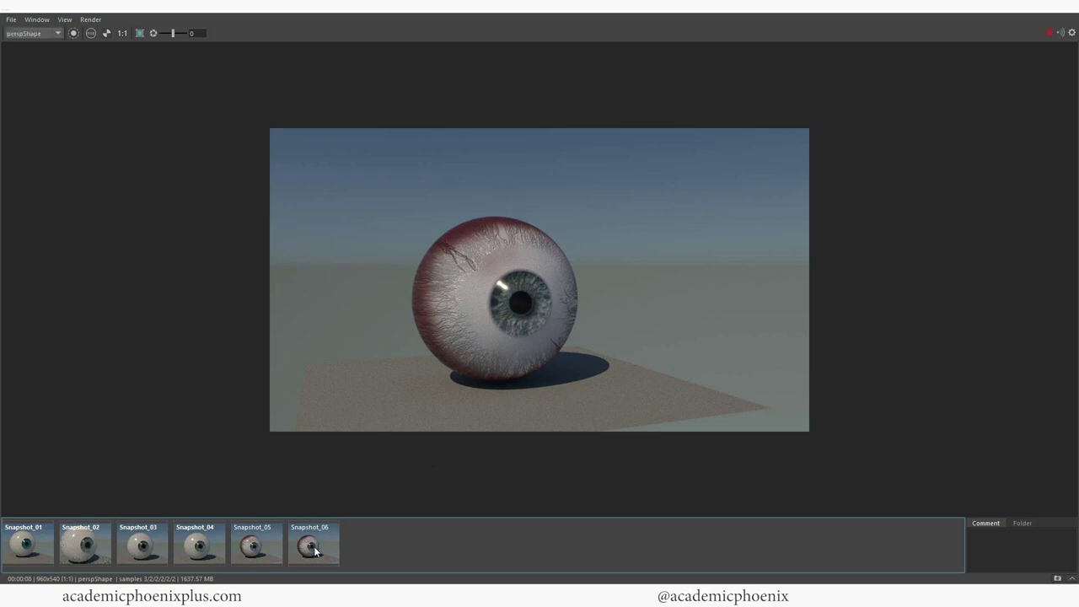
Leave the render view and set the Bump Depth of the cornea's bump2d2 node to 0.5.
{"action": "left_click", "coordinate": [1004, 11]}
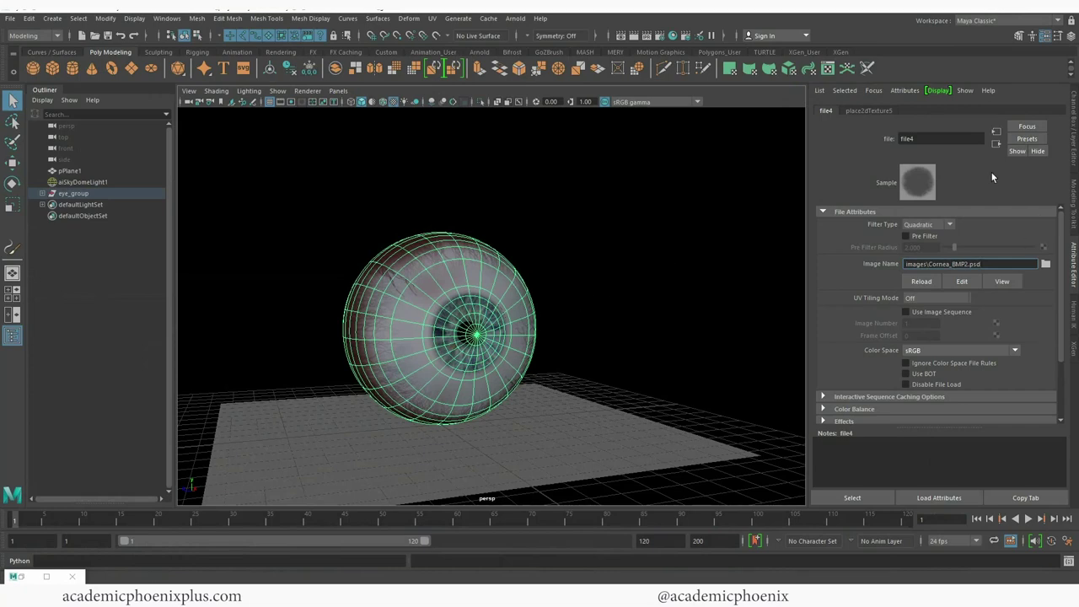
{"action": "left_click", "coordinate": [996, 143]}
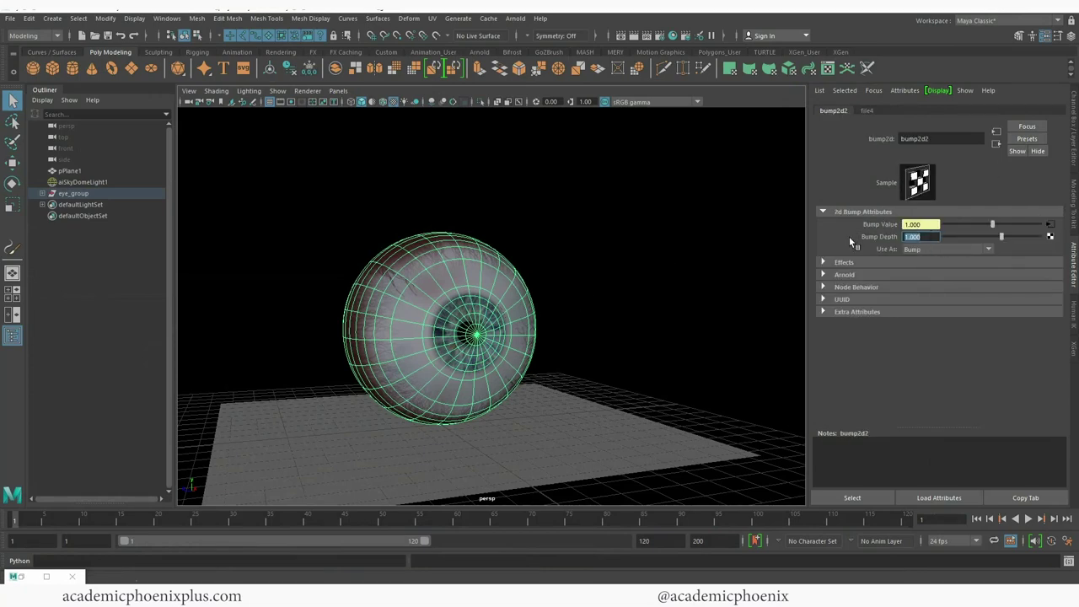
{"action": "type", "text": "0.5"}
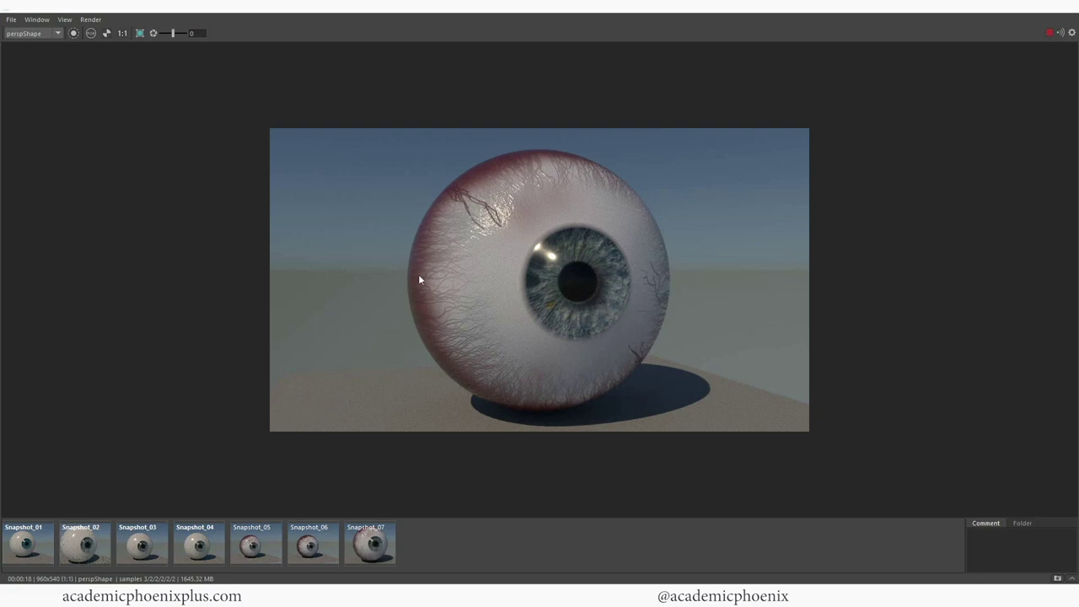
Compare the stored eye render snapshots one after another, from Snapshot_01 through Snapshot_07.
{"action": "left_click", "coordinate": [11, 561]}
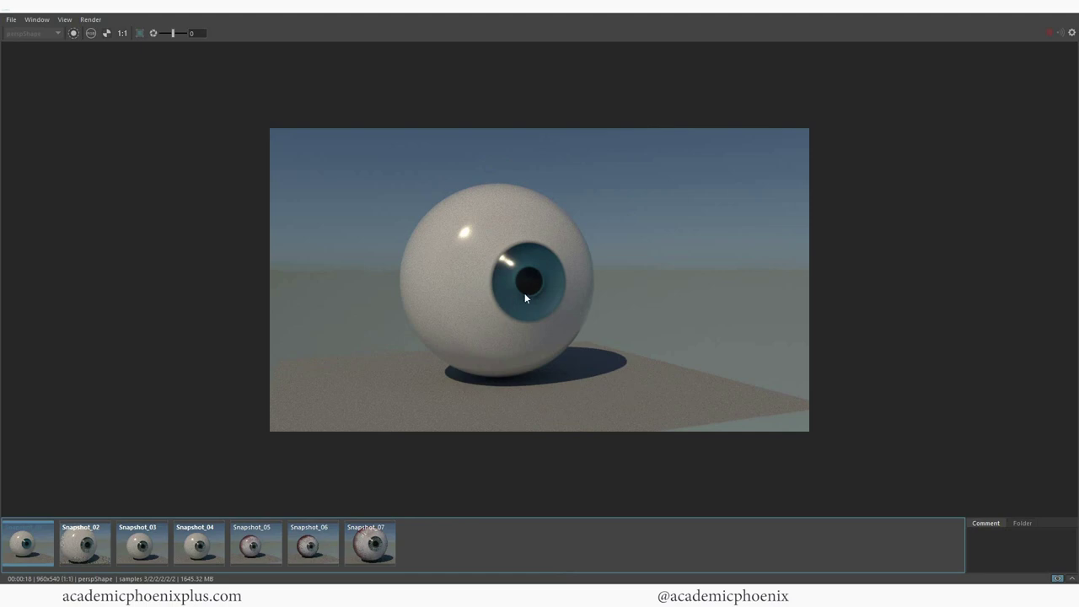
{"action": "left_click", "coordinate": [101, 543]}
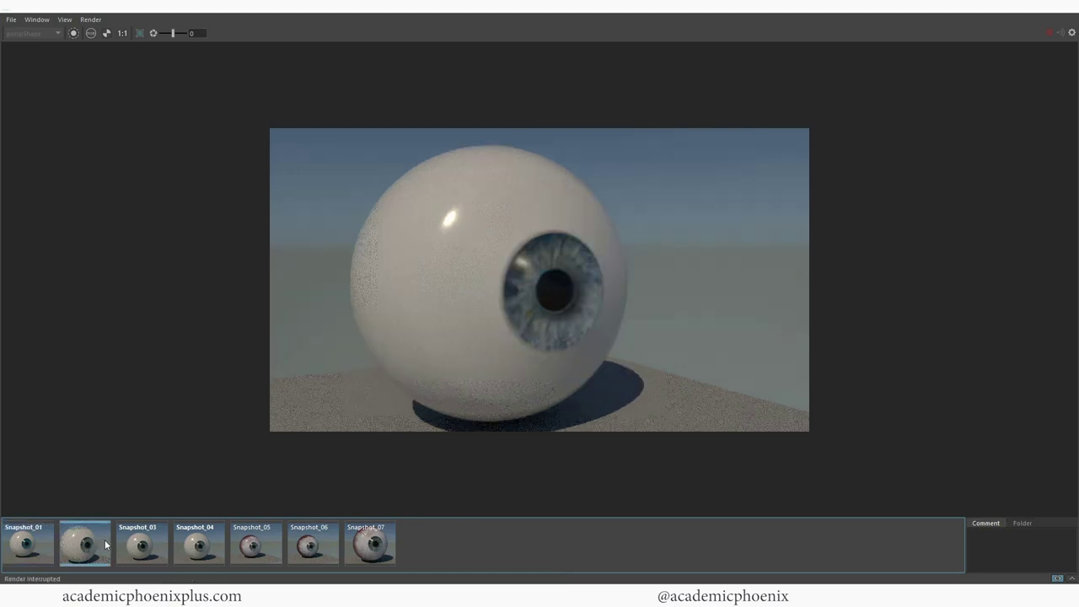
{"action": "left_click", "coordinate": [149, 549]}
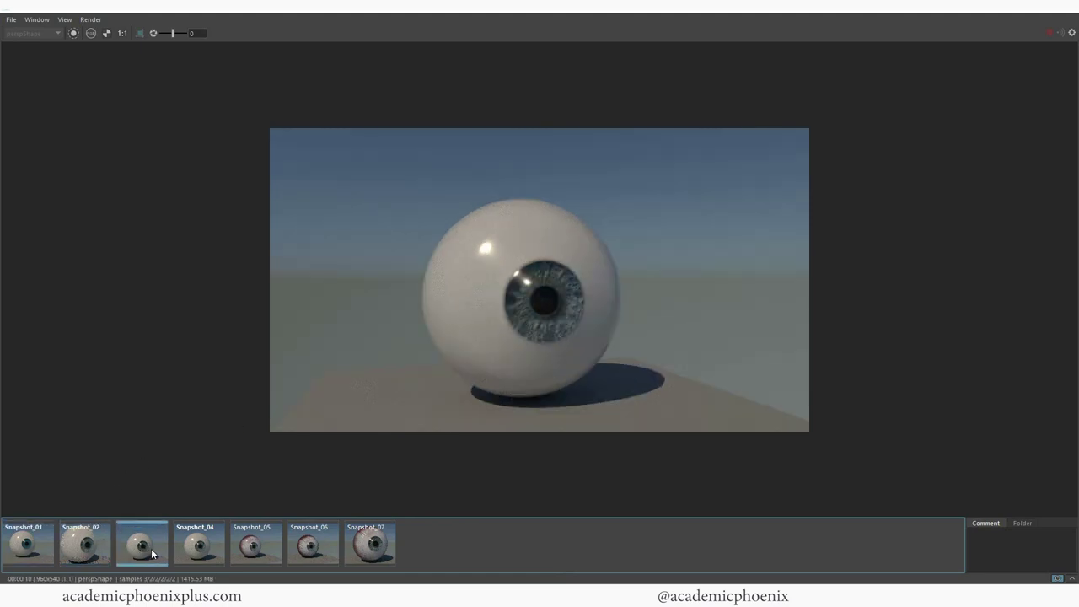
{"action": "left_click", "coordinate": [201, 552]}
{"action": "left_click", "coordinate": [267, 550]}
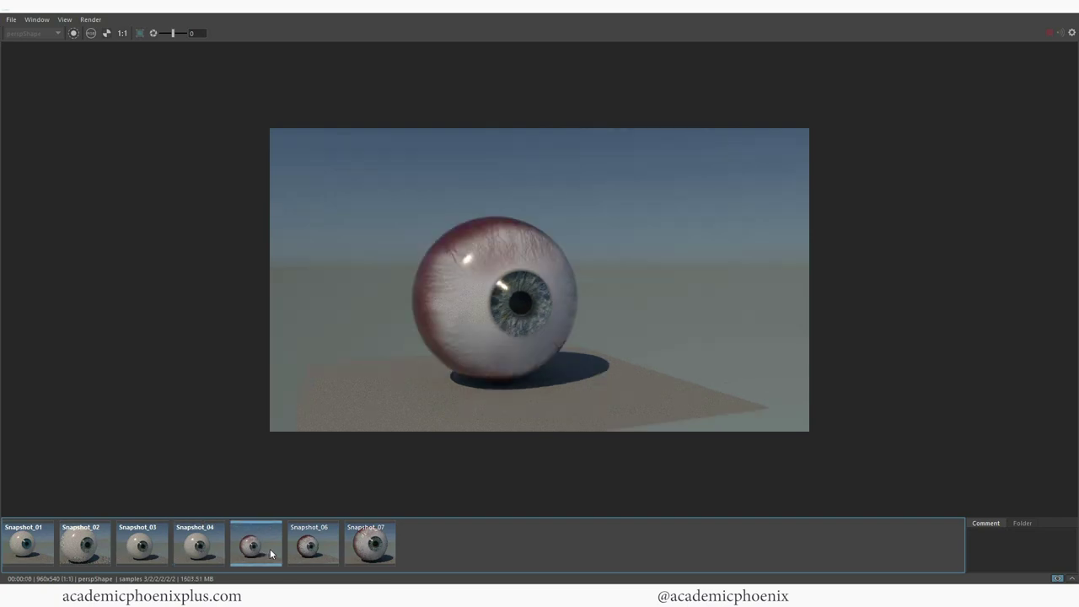
{"action": "left_click", "coordinate": [319, 547]}
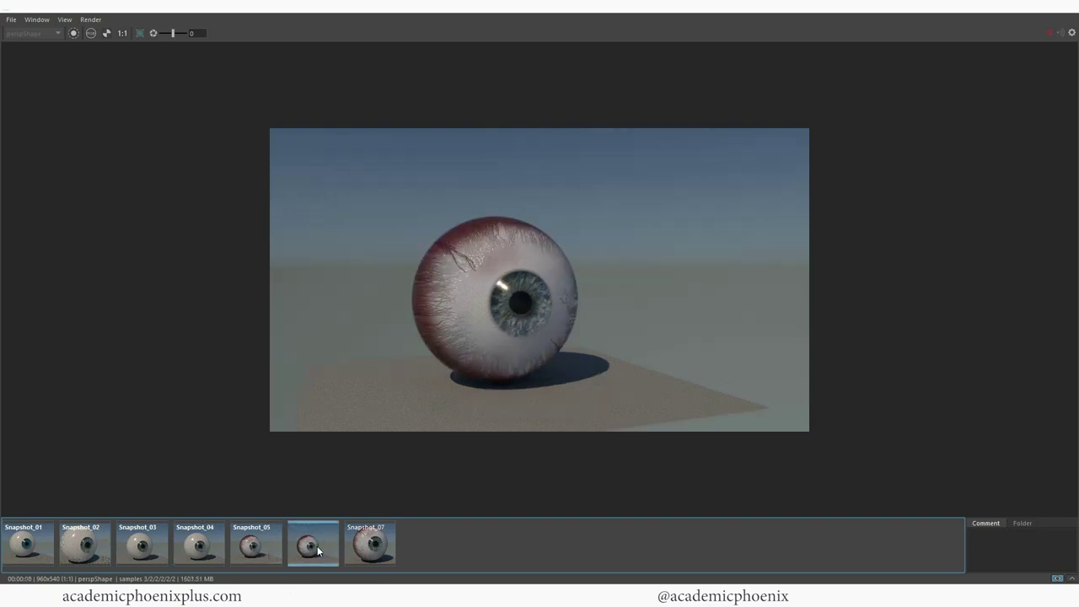
{"action": "left_click", "coordinate": [378, 549]}
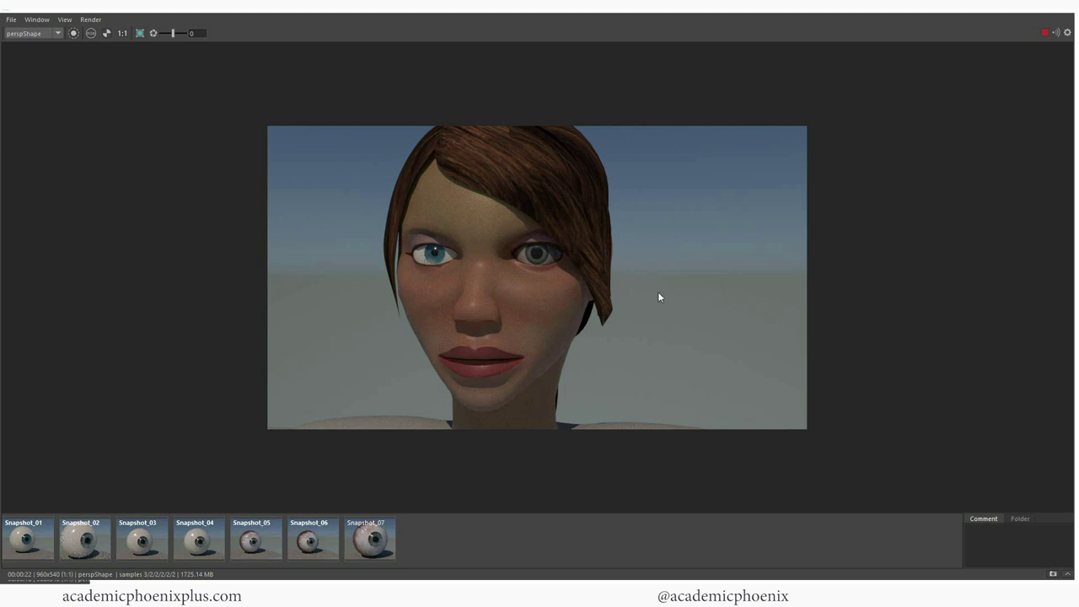
Store a snapshot of the character's head render and compare it with the render using the new textured eyes.
{"action": "left_click", "coordinate": [1052, 574]}
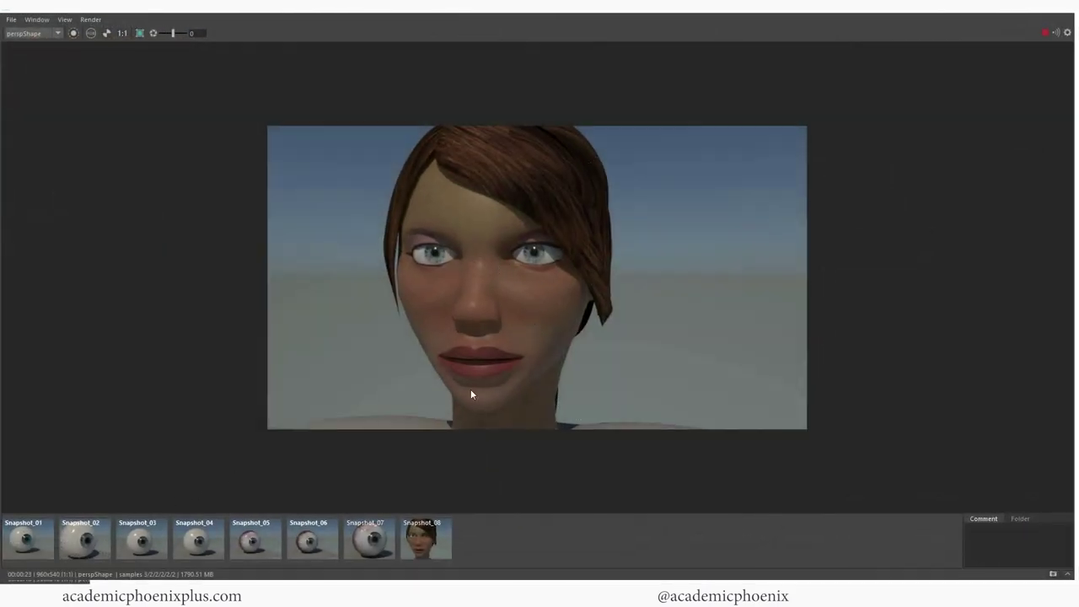
{"action": "left_click", "coordinate": [430, 543]}
{"action": "left_click", "coordinate": [430, 539]}
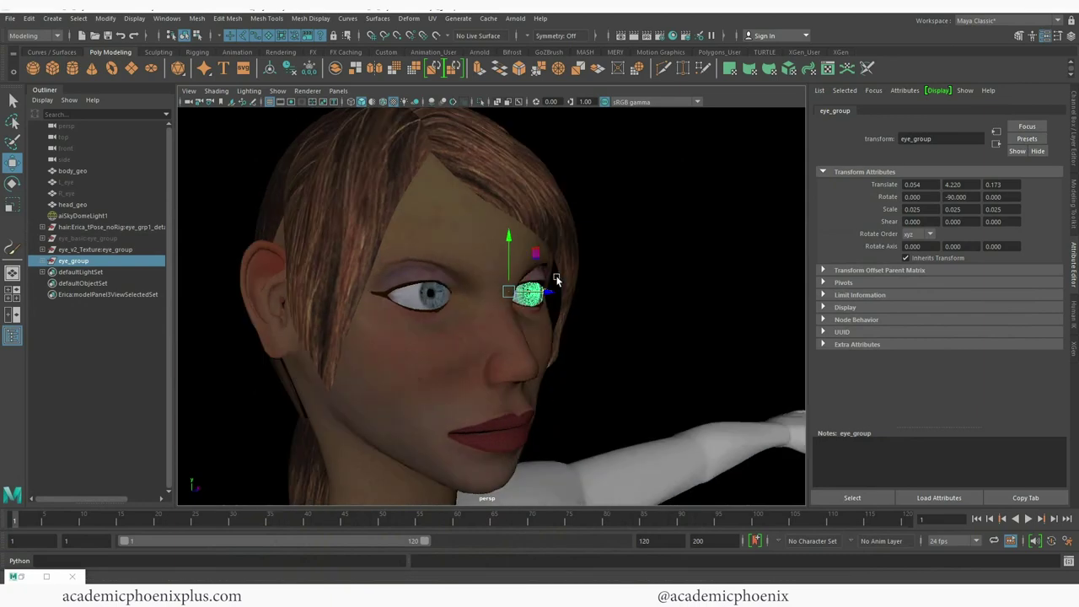
Inspect the textured eyes placed in the character's head from several angles, selecting the cornea of each eye in turn.
{"action": "left_click_drag", "start_coordinate": [270, 320], "coordinate": [340, 318], "text": "alt"}
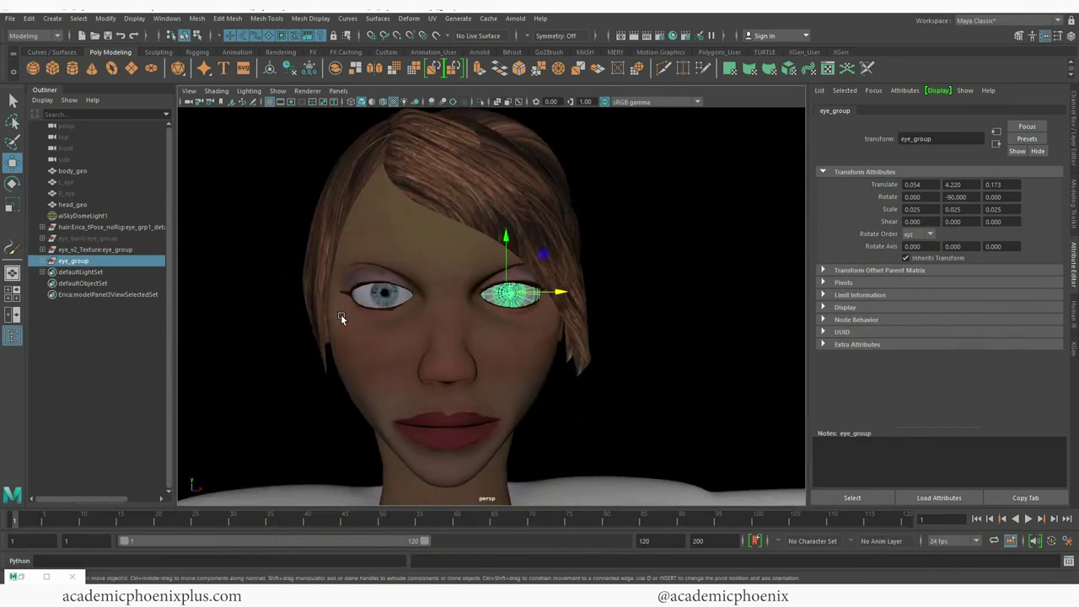
{"action": "left_click", "coordinate": [379, 302]}
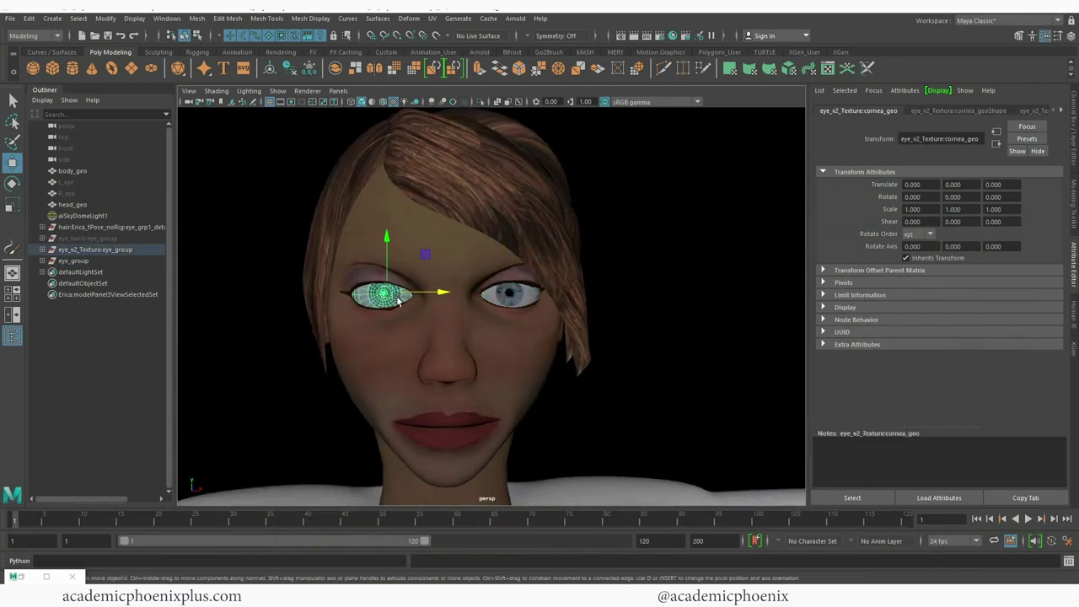
{"action": "right_click_drag", "start_coordinate": [399, 301], "coordinate": [558, 282], "text": "alt"}
{"action": "middle_click_drag", "start_coordinate": [558, 282], "coordinate": [582, 294], "text": "alt"}
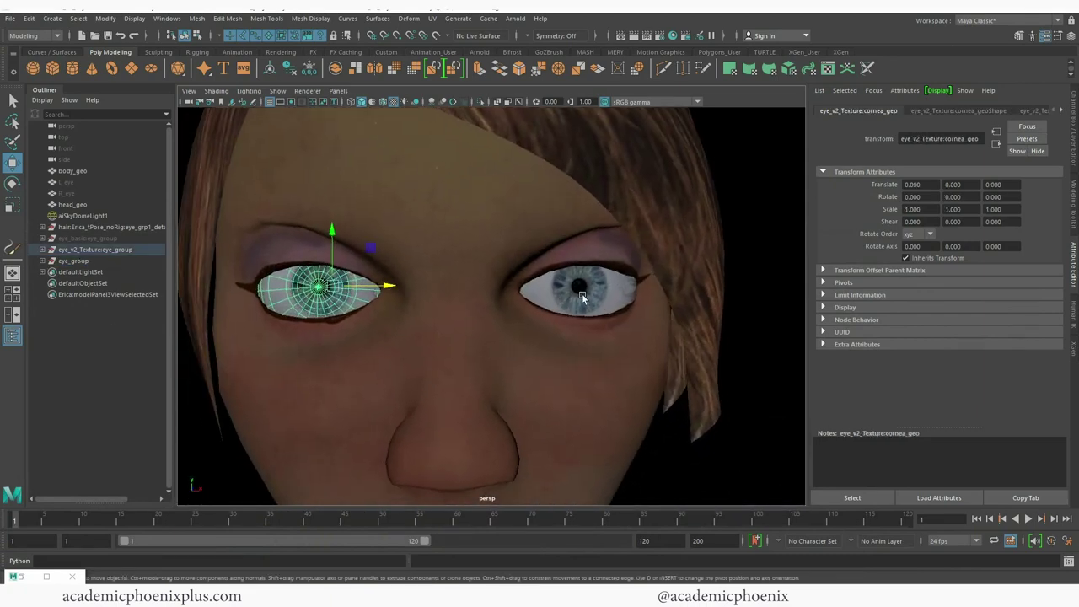
{"action": "left_click", "coordinate": [584, 296]}
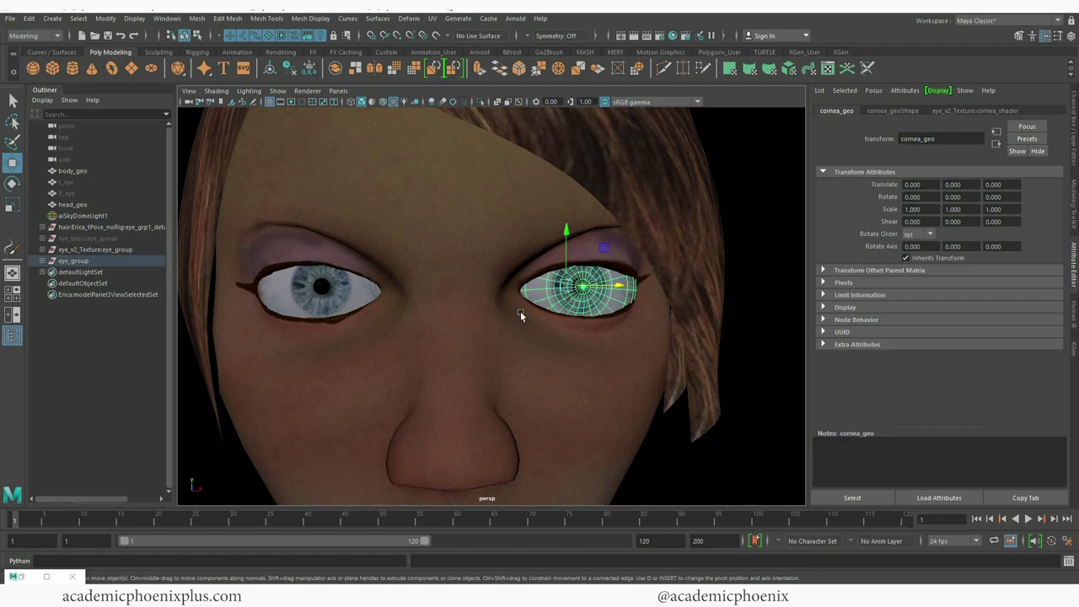
{"action": "left_click_drag", "start_coordinate": [384, 272], "coordinate": [346, 299], "text": "alt"}
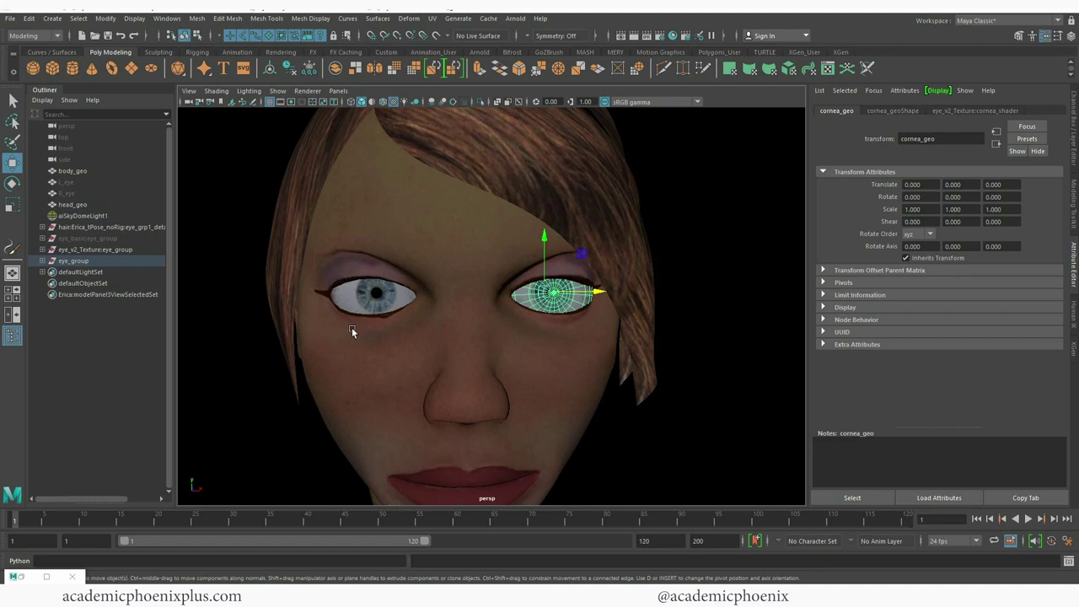
{"action": "left_click_drag", "start_coordinate": [619, 323], "coordinate": [448, 316], "text": "alt"}
{"action": "mouse_move", "coordinate": [378, 312]}
{"action": "left_mouse_down", "text": "alt"}
{"action": "mouse_move", "coordinate": [448, 373]}
{"action": "mouse_move", "coordinate": [362, 305]}
{"action": "left_mouse_up", "text": "alt"}
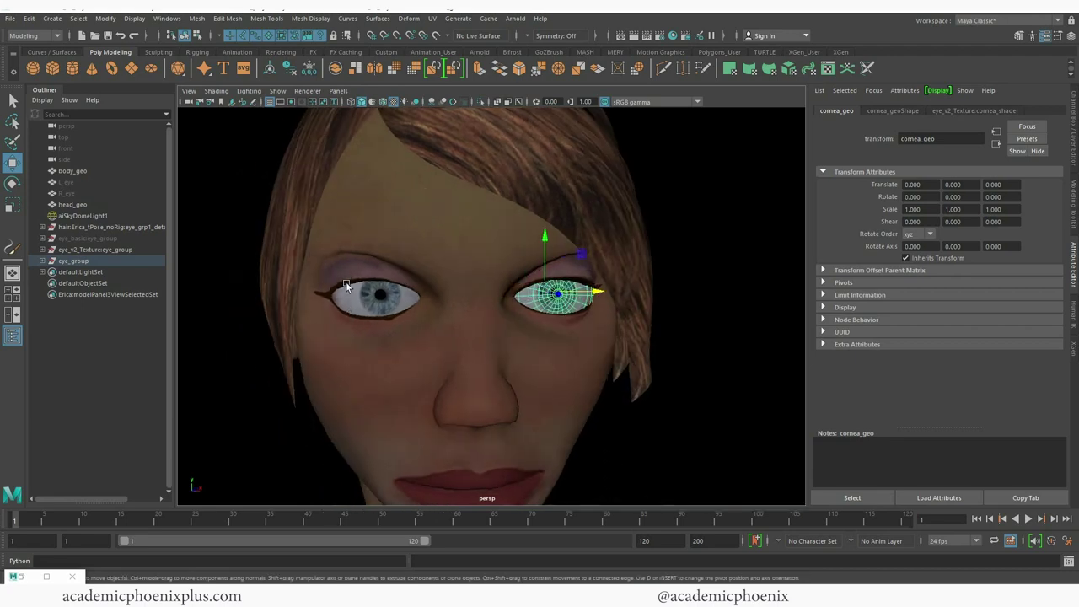
Reframe the perspective view so the character's whole head and shoulders fit inside the resolution gate for the render.
{"action": "left_click", "coordinate": [727, 293]}
{"action": "scroll", "coordinate": [679, 234], "scroll_direction": "down", "scroll_amount": 6}
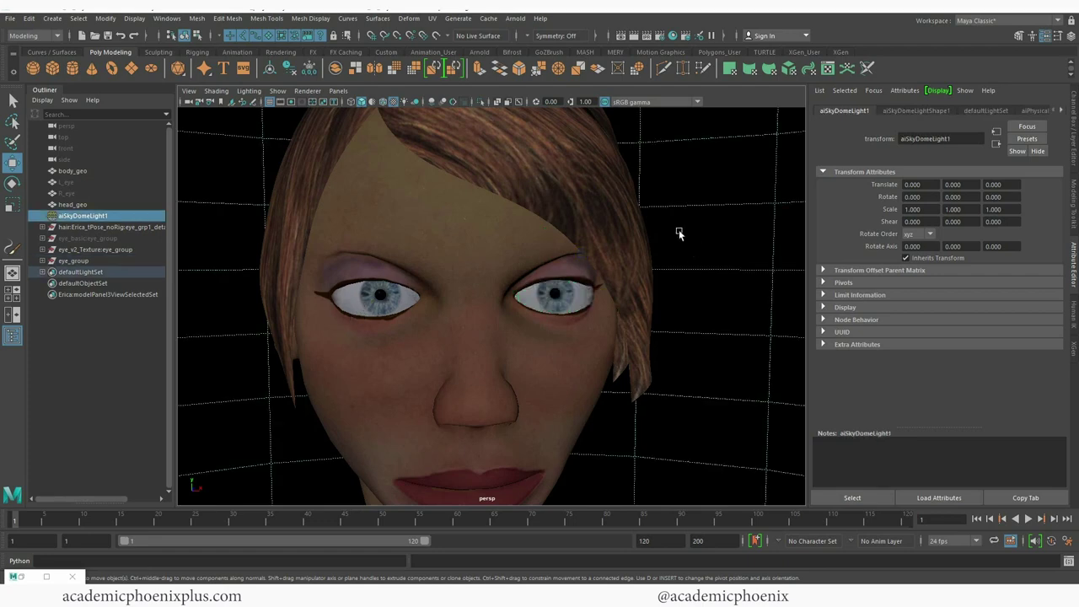
{"action": "key", "text": "ctrl+r"}
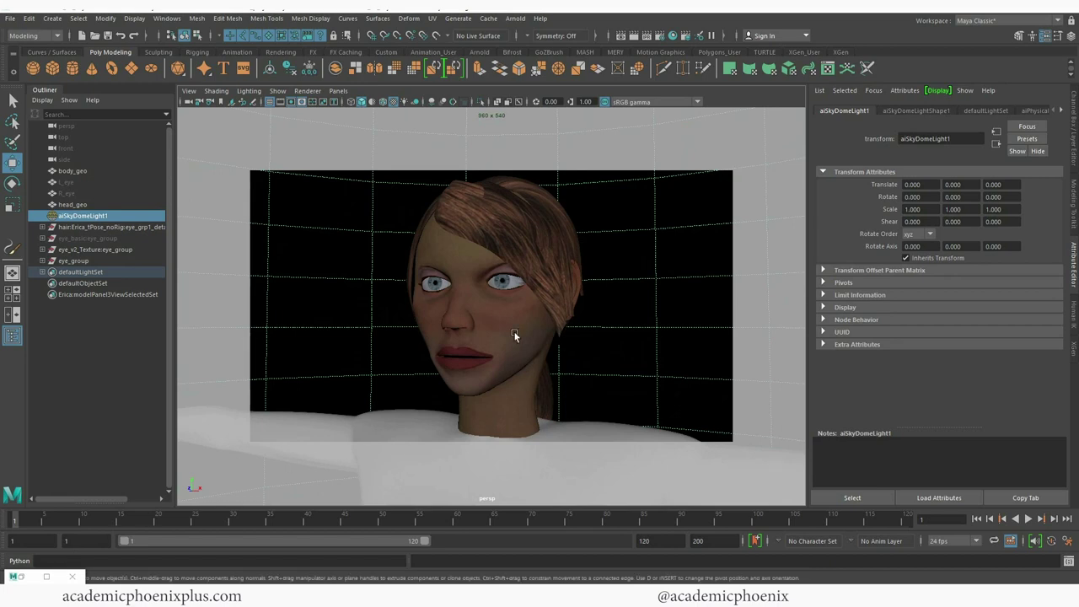
{"action": "key", "text": "f"}
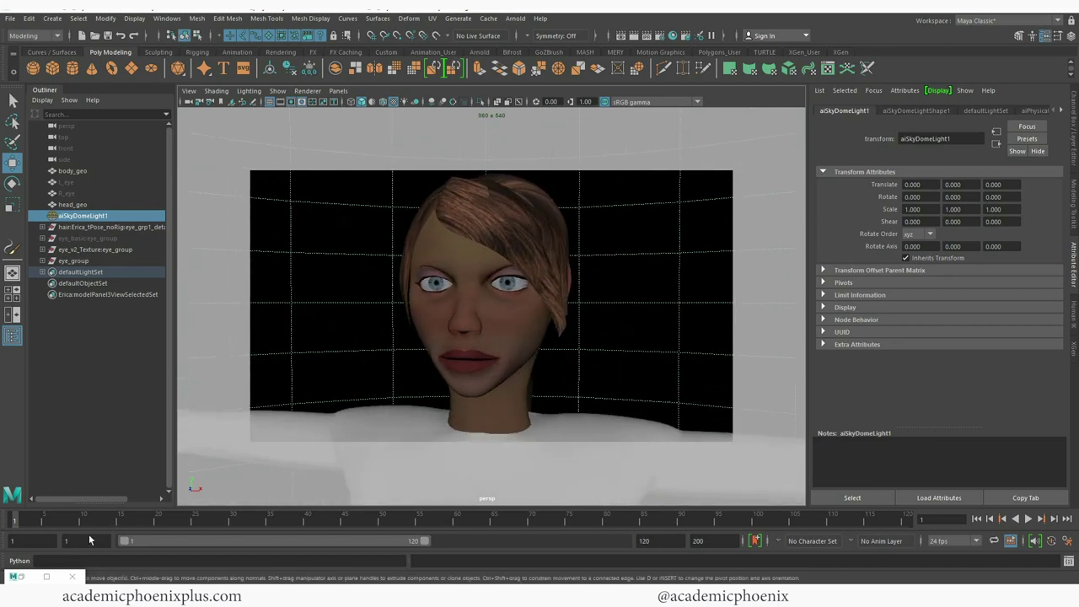
Return to the Arnold render view and compare the stored head render in Snapshot_08 with the current head render and the eye close-up in Snapshot_07.
{"action": "left_click", "coordinate": [15, 577]}
{"action": "left_click", "coordinate": [417, 538]}
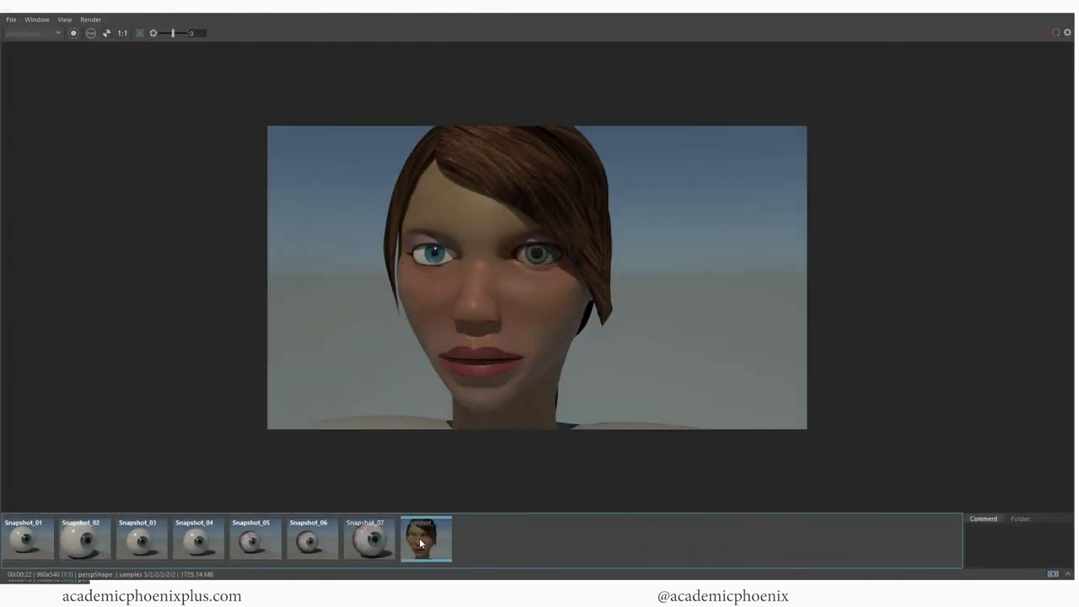
{"action": "left_click", "coordinate": [422, 545]}
{"action": "left_click", "coordinate": [432, 546]}
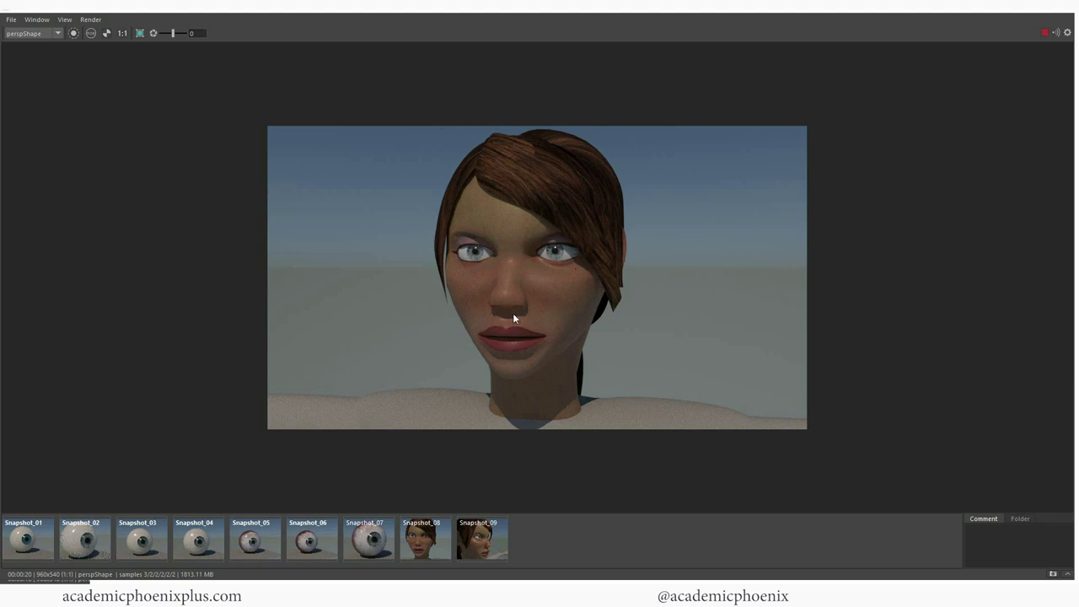
{"action": "left_click", "coordinate": [378, 544]}
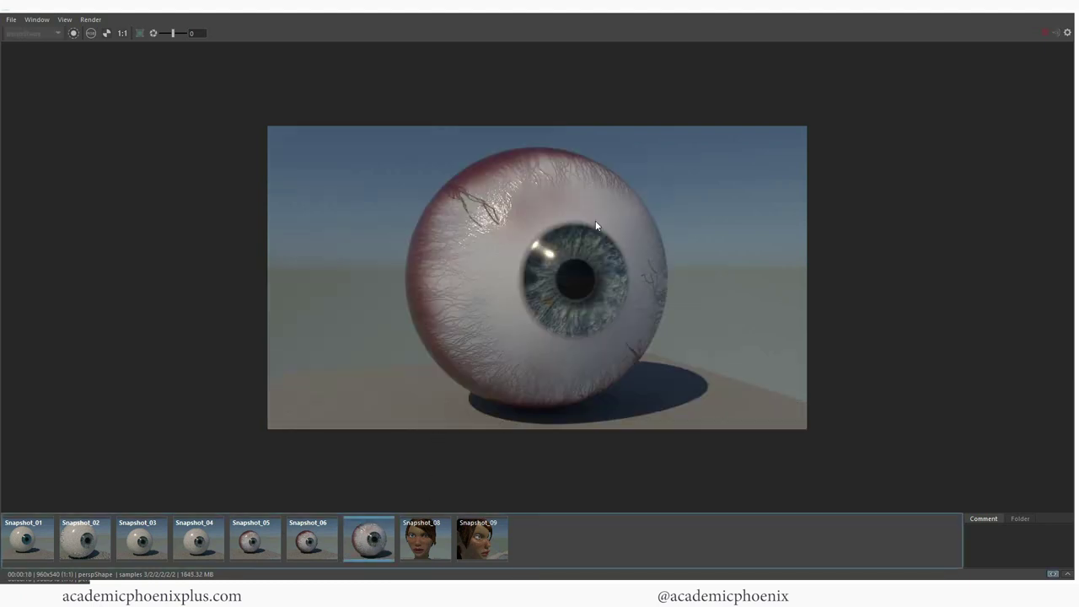